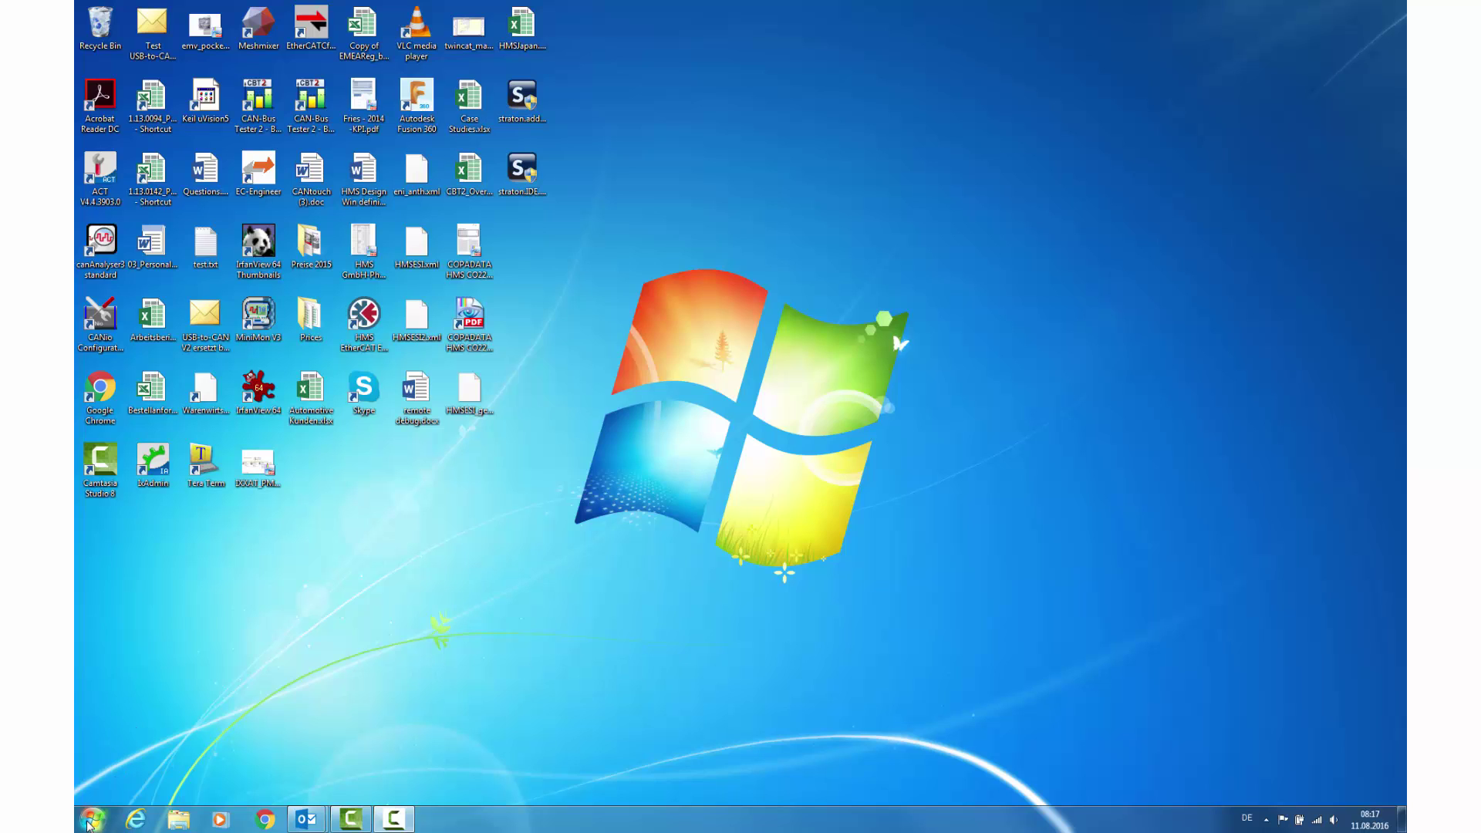
# Step: Launch canAnalyser3 standard from the IXXAT Start menu folder and maximize its window
pyautogui.click(90, 821)
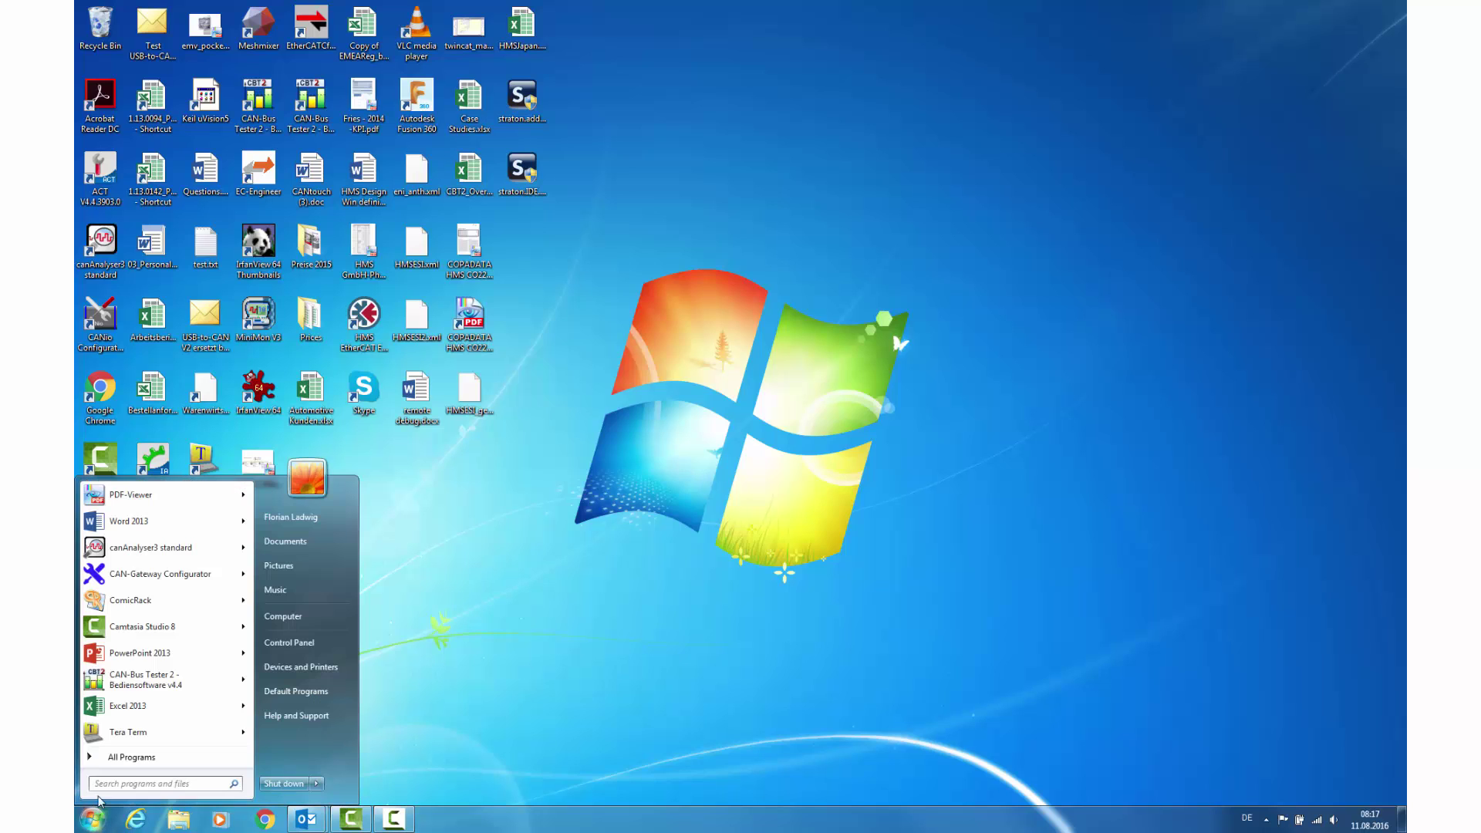
pyautogui.click(131, 757)
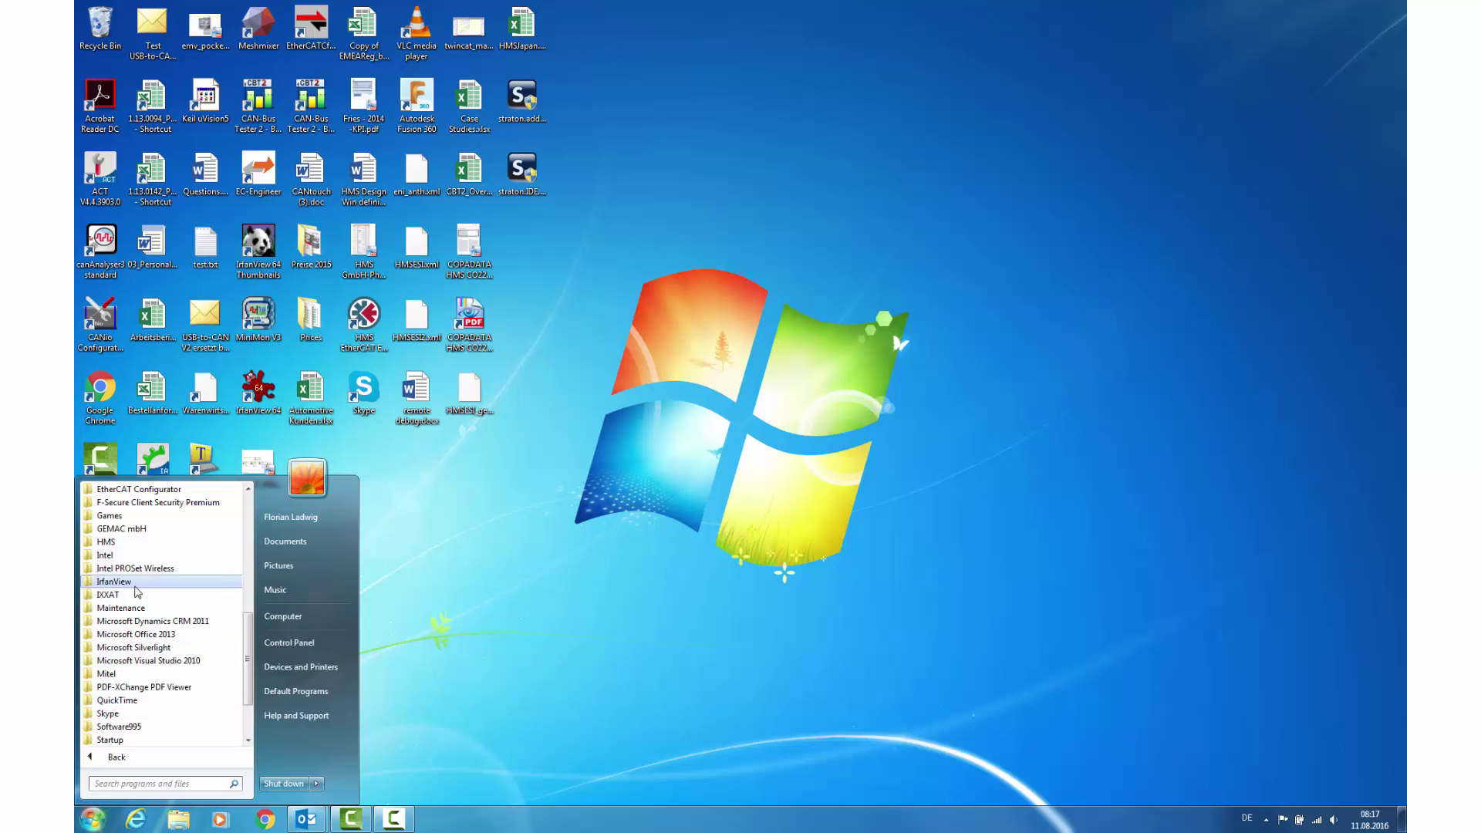
pyautogui.click(147, 595)
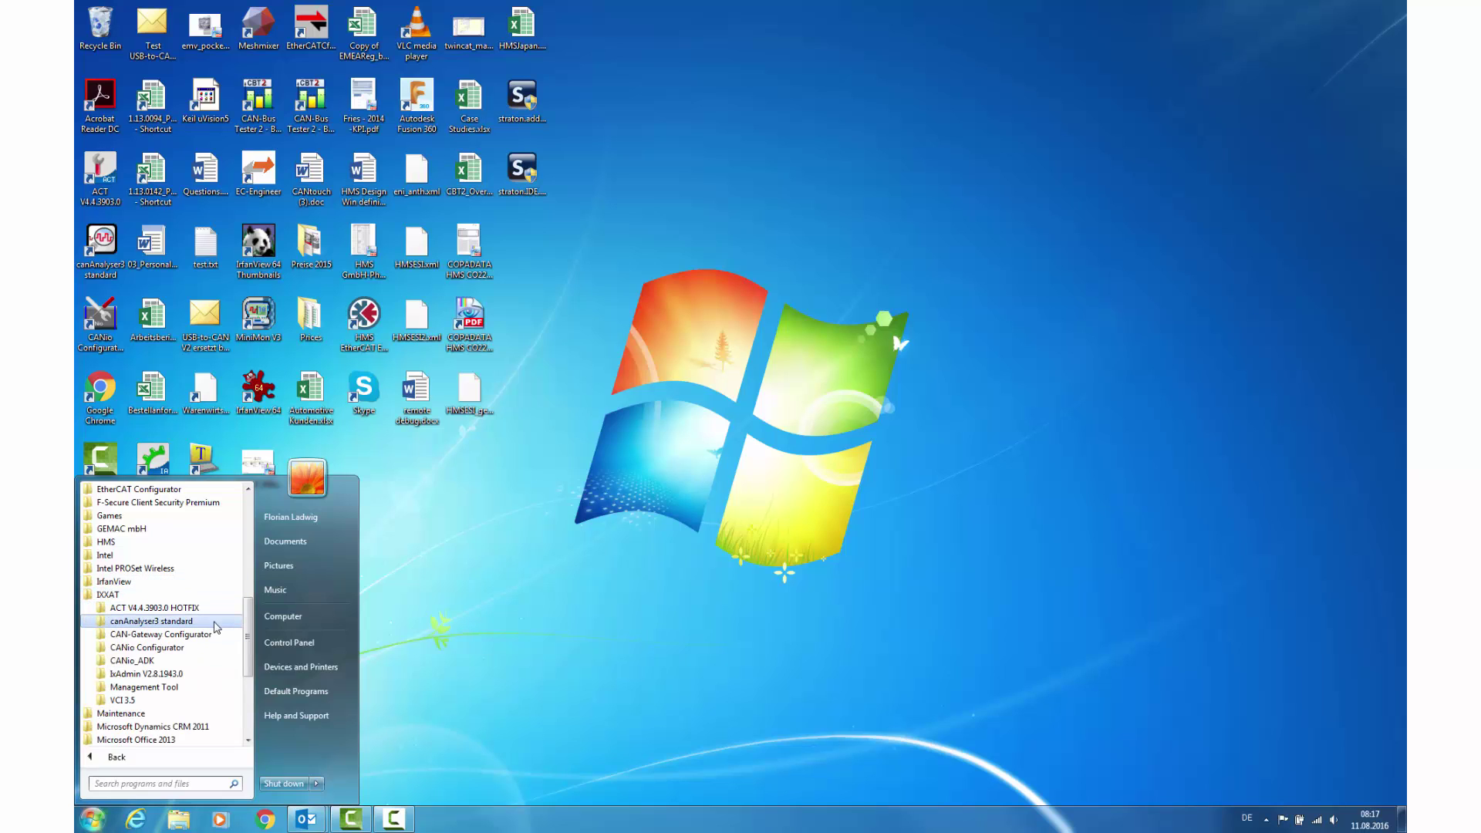
pyautogui.click(189, 624)
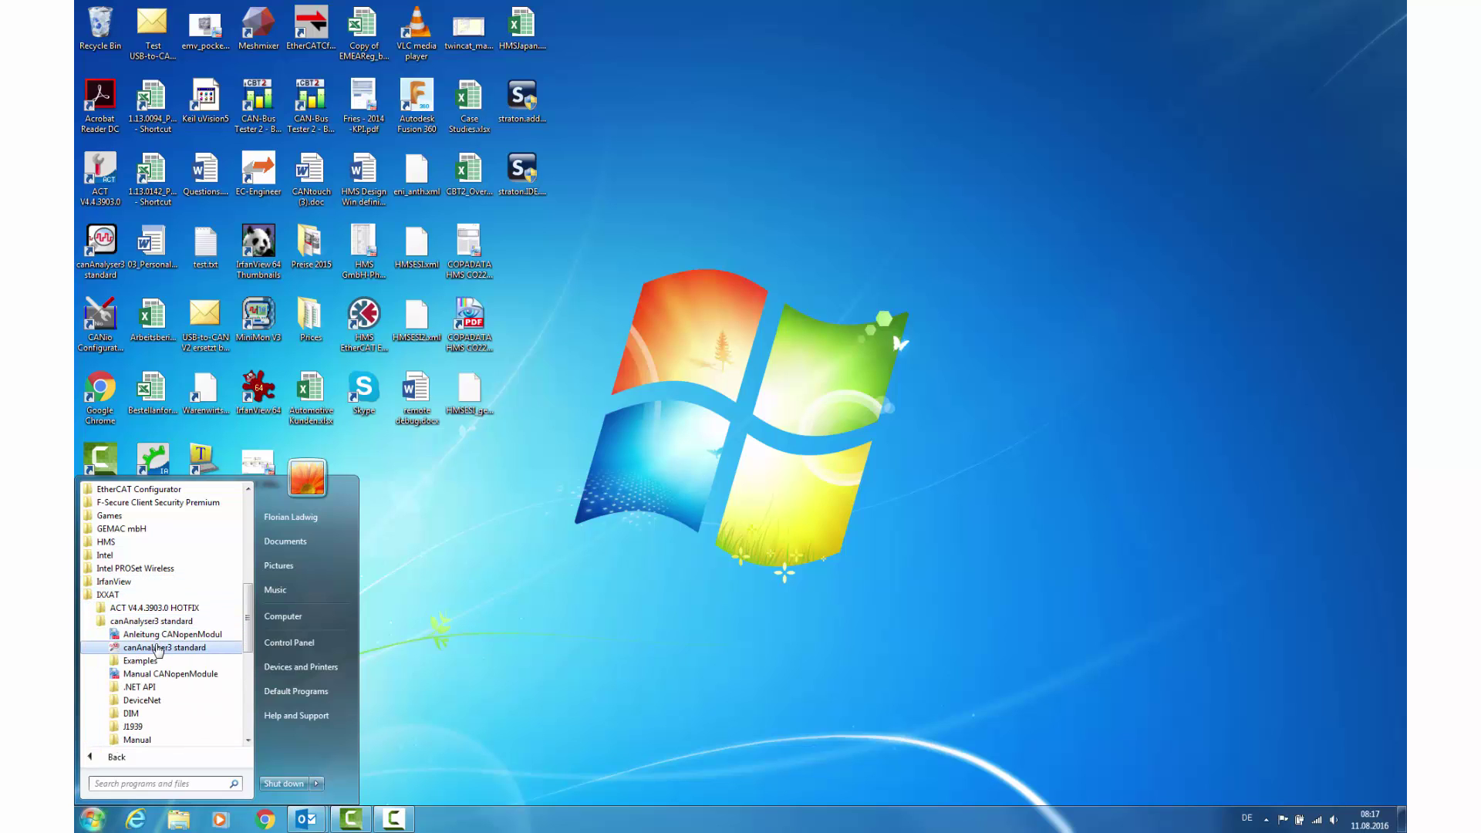
pyautogui.click(159, 648)
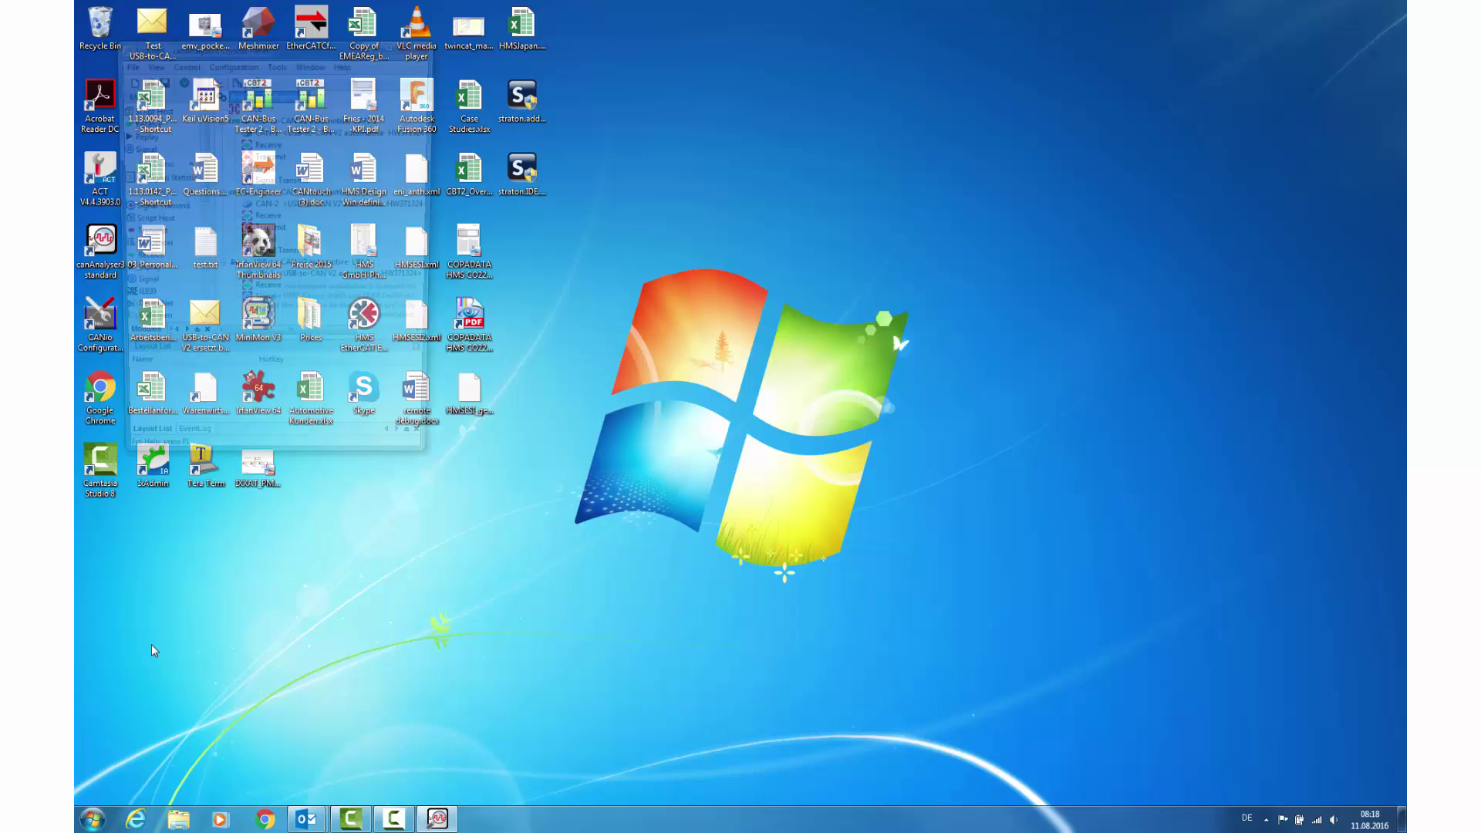
pyautogui.click(393, 40)
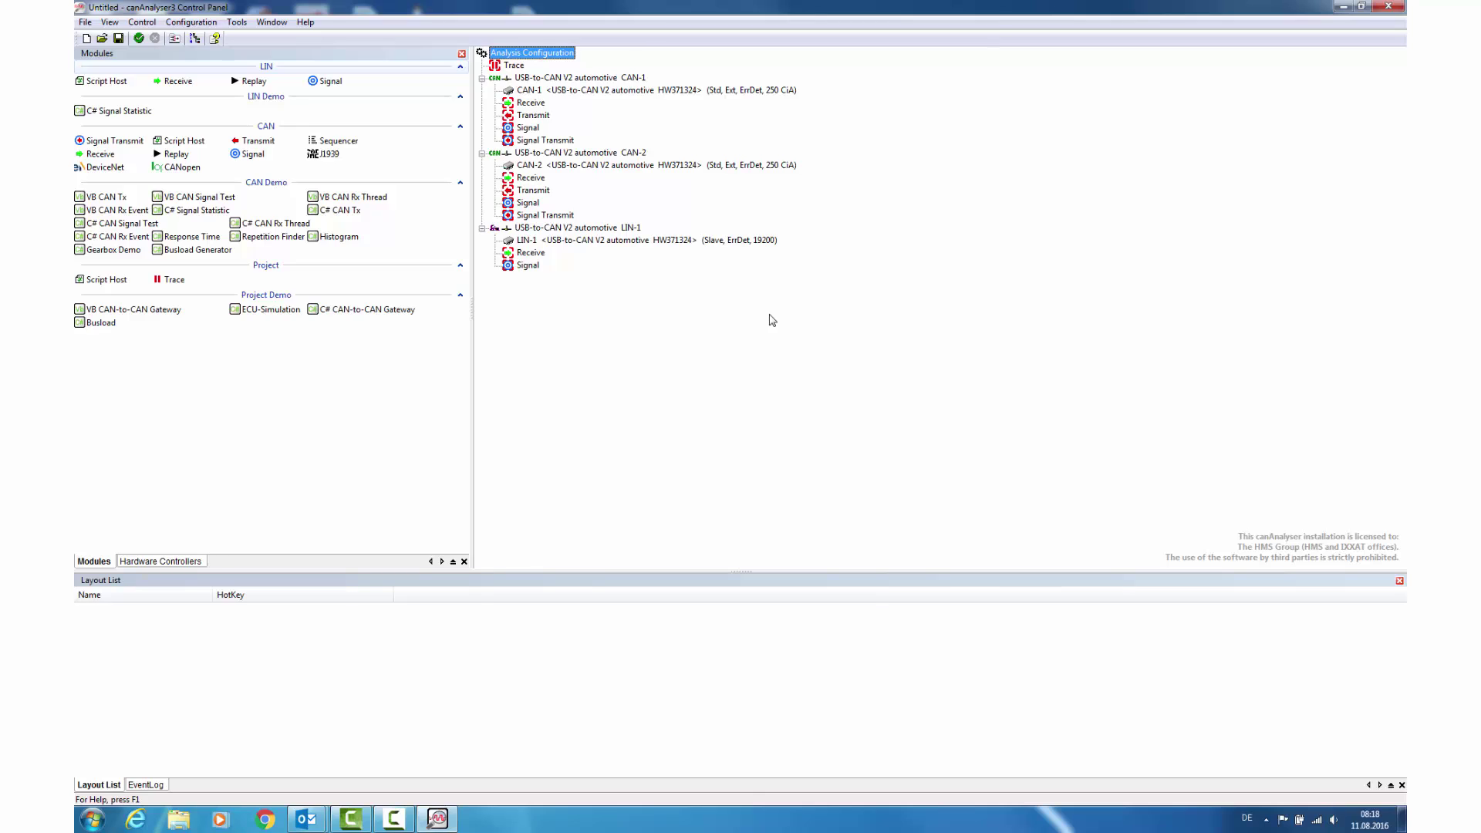
# Step: Close canAnalyser3 without saving the untitled configuration
pyautogui.click(1388, 6)
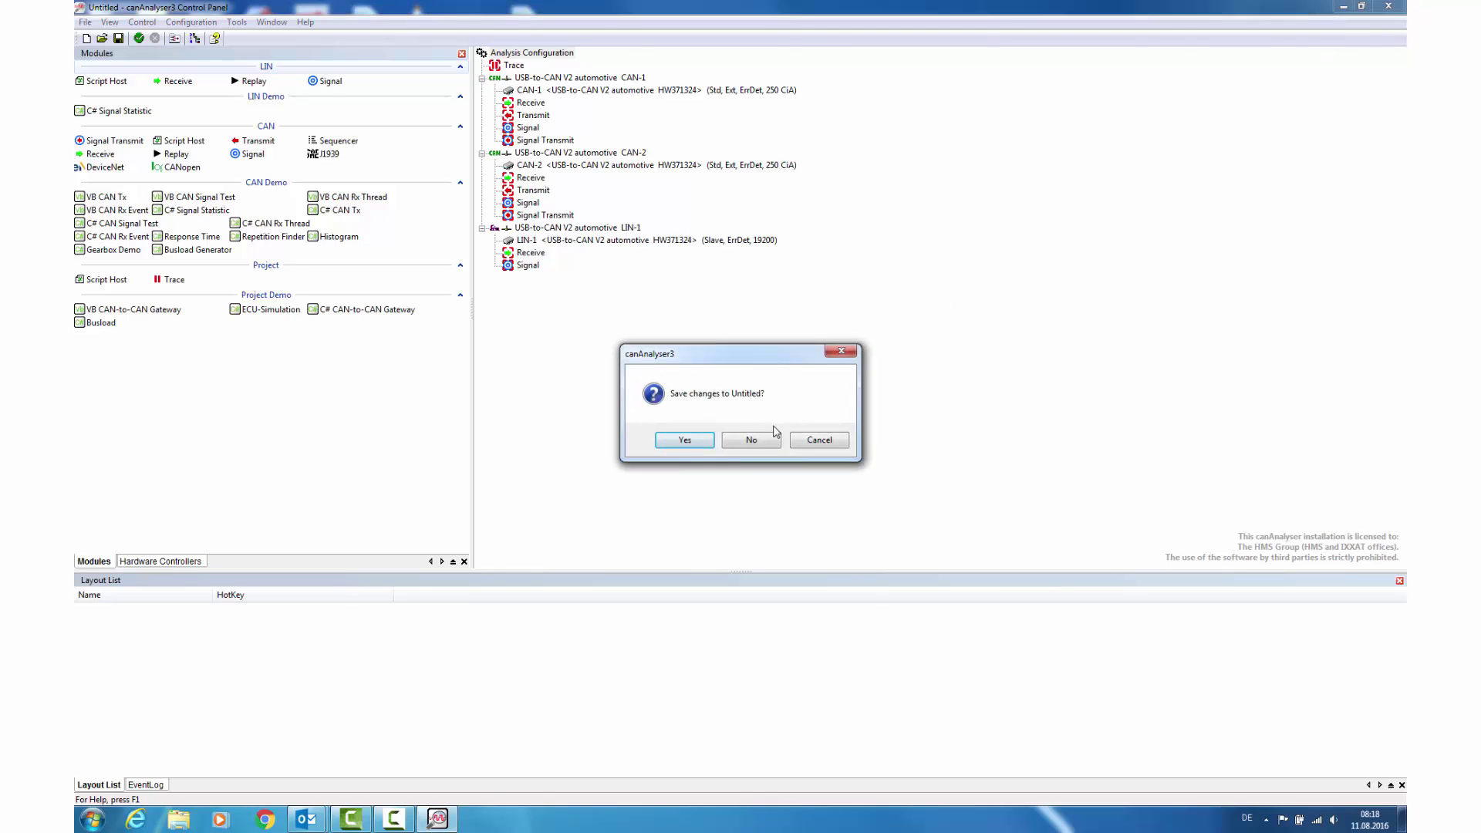
pyautogui.click(752, 440)
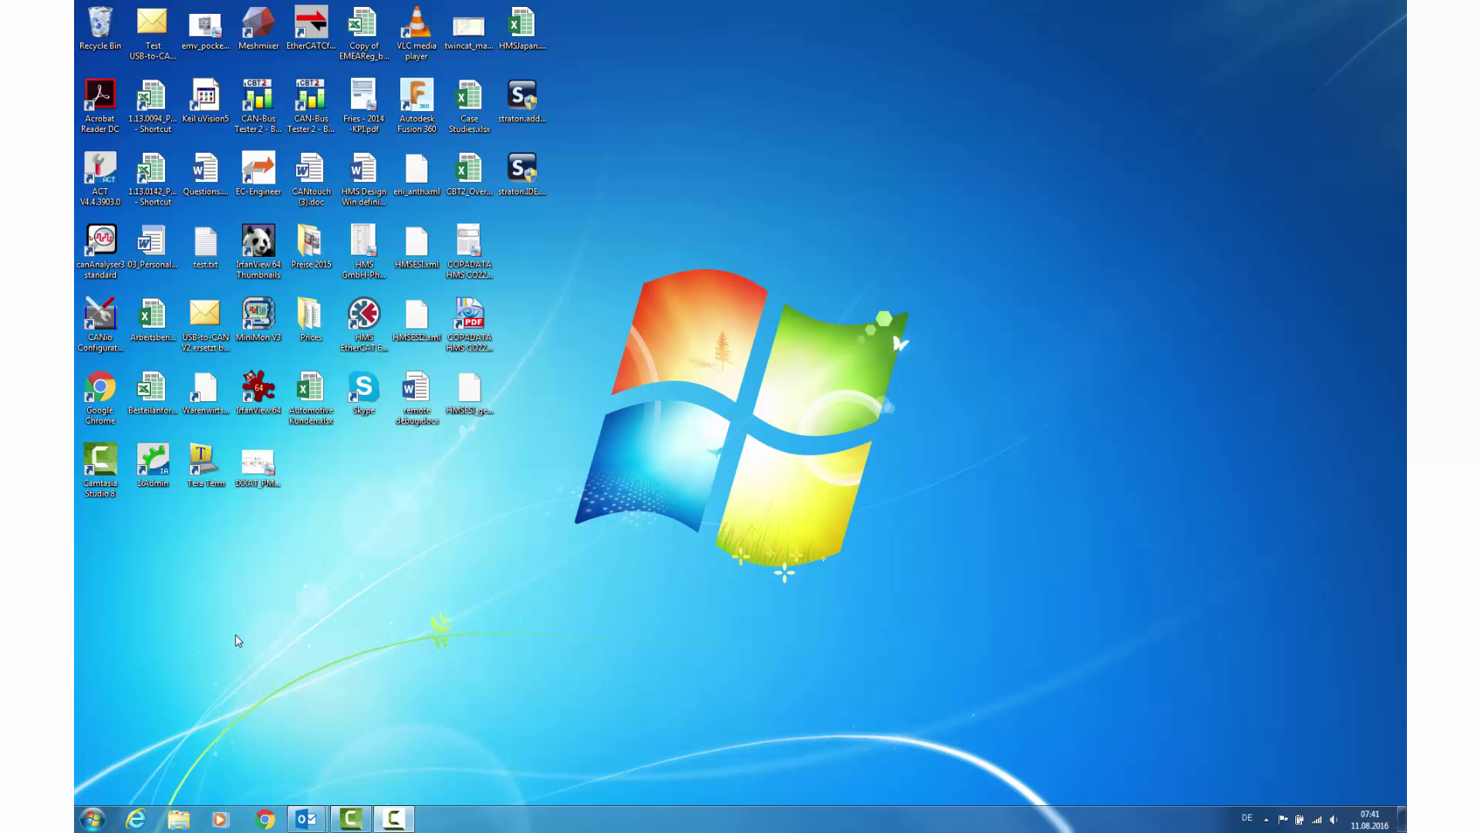
# Step: Relaunch canAnalyser3 standard from Start > All Programs > IXXAT and maximize it
pyautogui.click(94, 819)
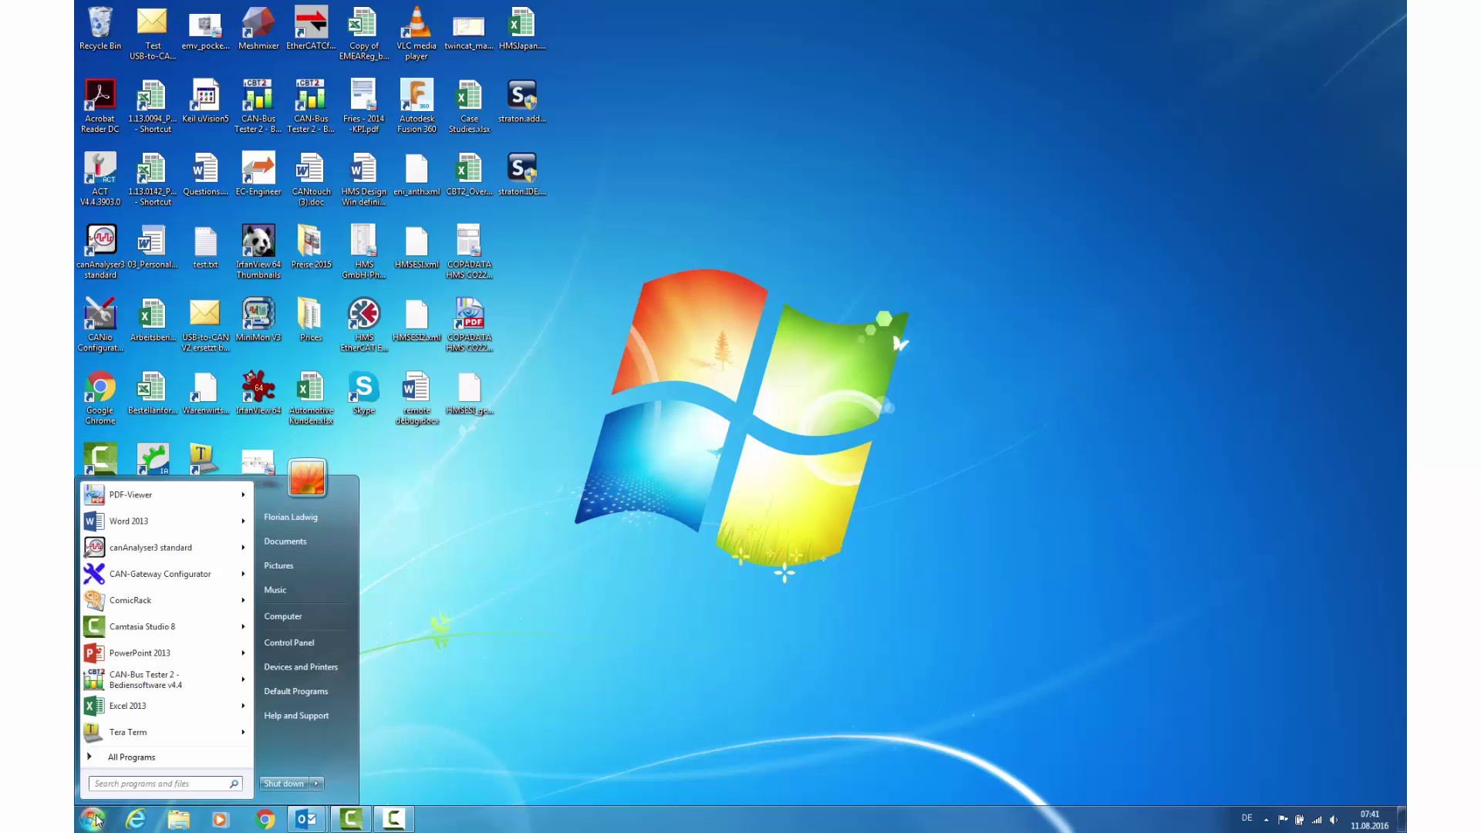
pyautogui.click(123, 757)
pyautogui.scroll(-4, 139, 692)
pyautogui.click(108, 686)
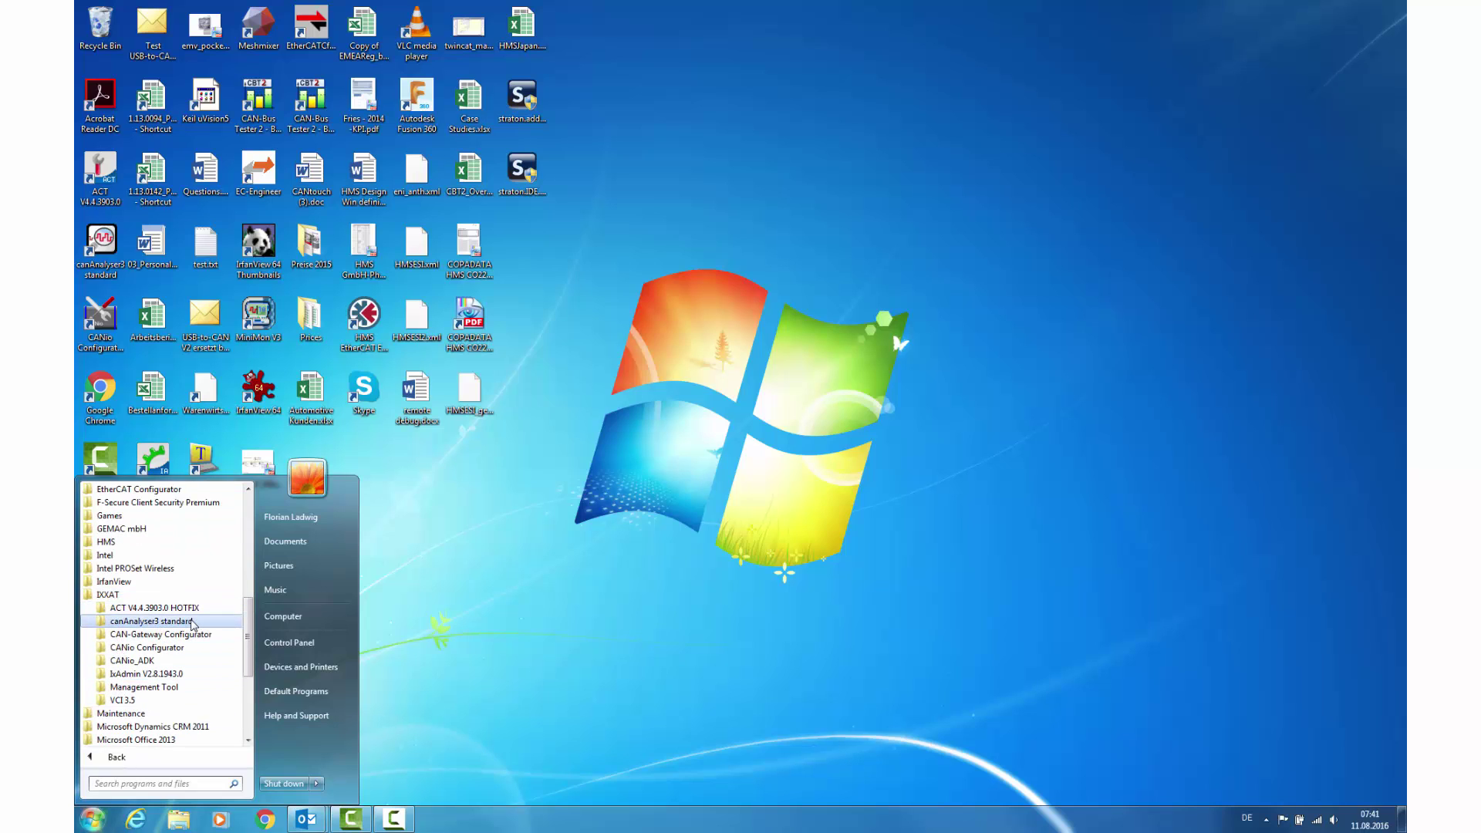
pyautogui.click(196, 622)
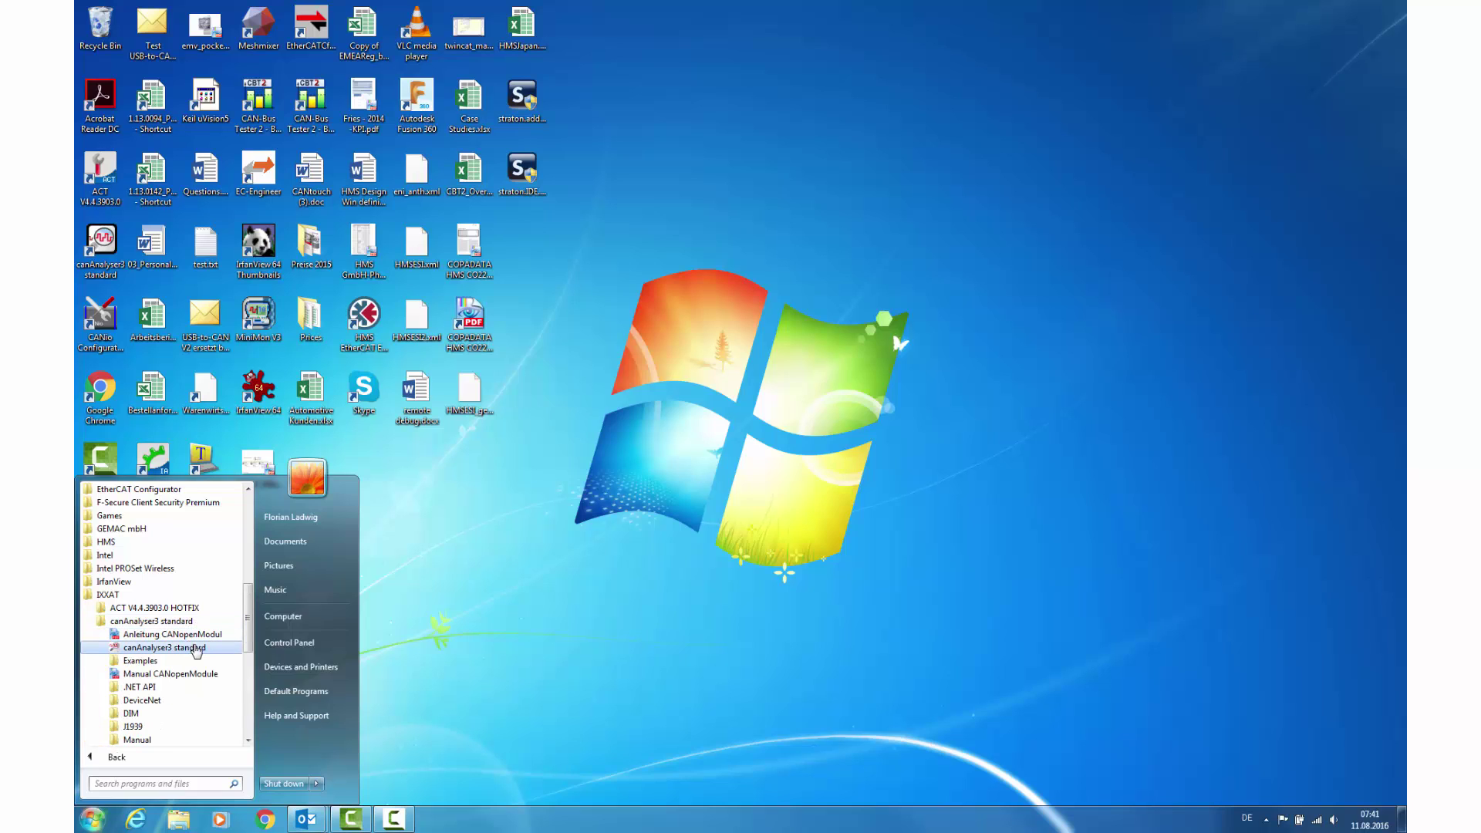
pyautogui.click(196, 649)
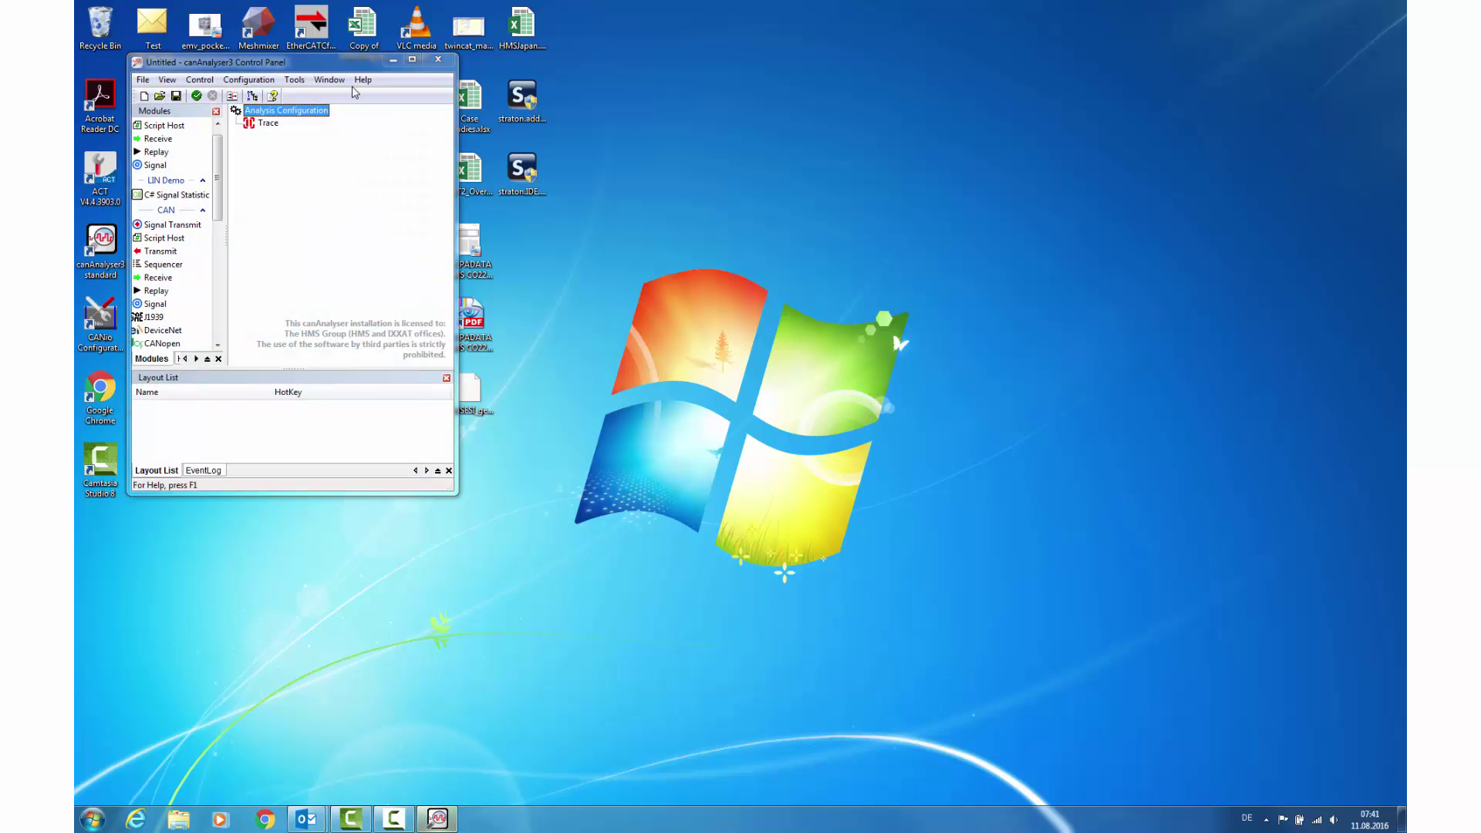
pyautogui.click(412, 59)
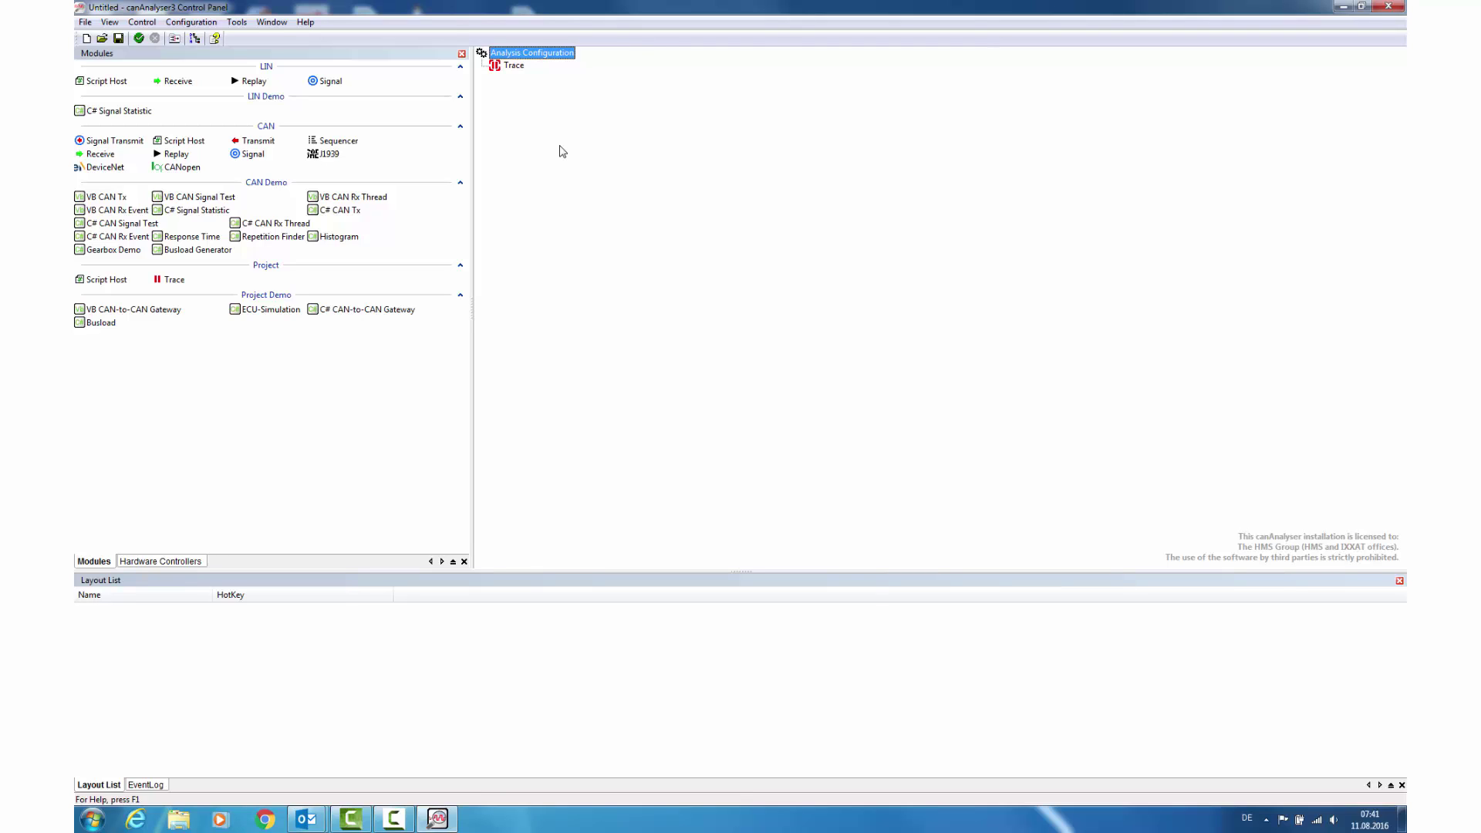
# Step: Create a CAN bus in the Analysis Configuration with controller CAN-1 assigned
pyautogui.rightClick(506, 55)
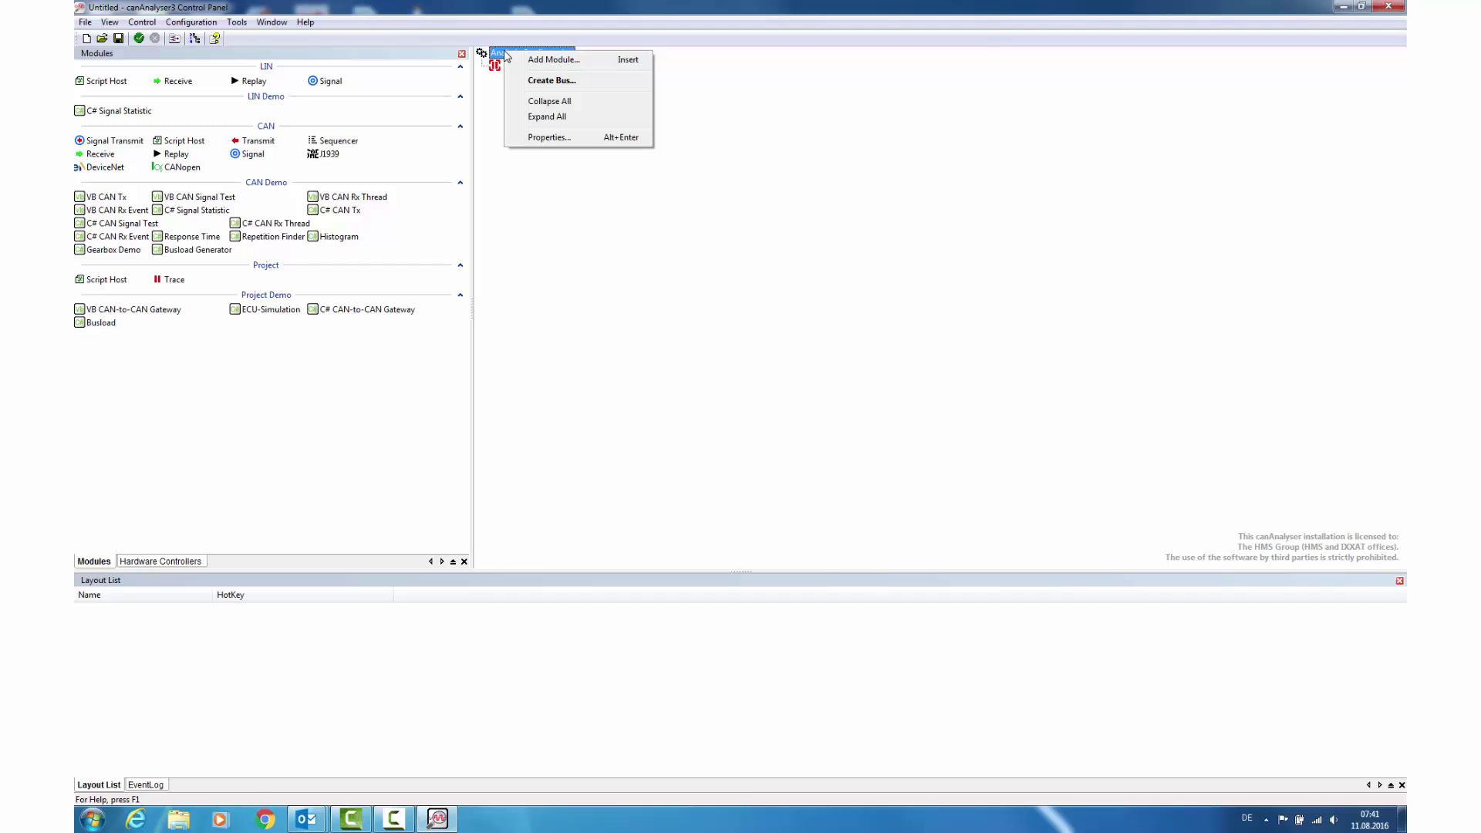
pyautogui.click(586, 87)
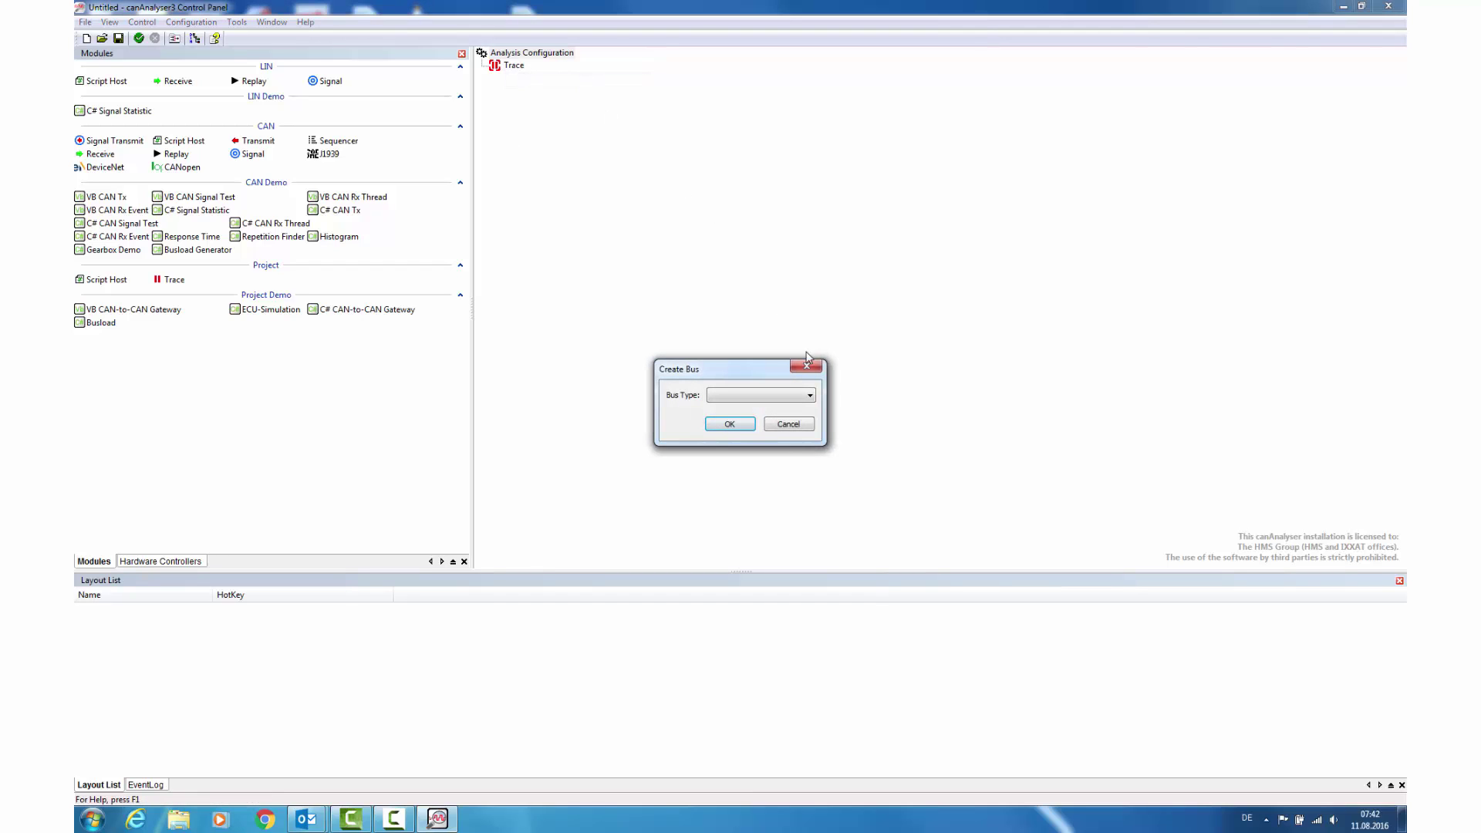
pyautogui.click(810, 396)
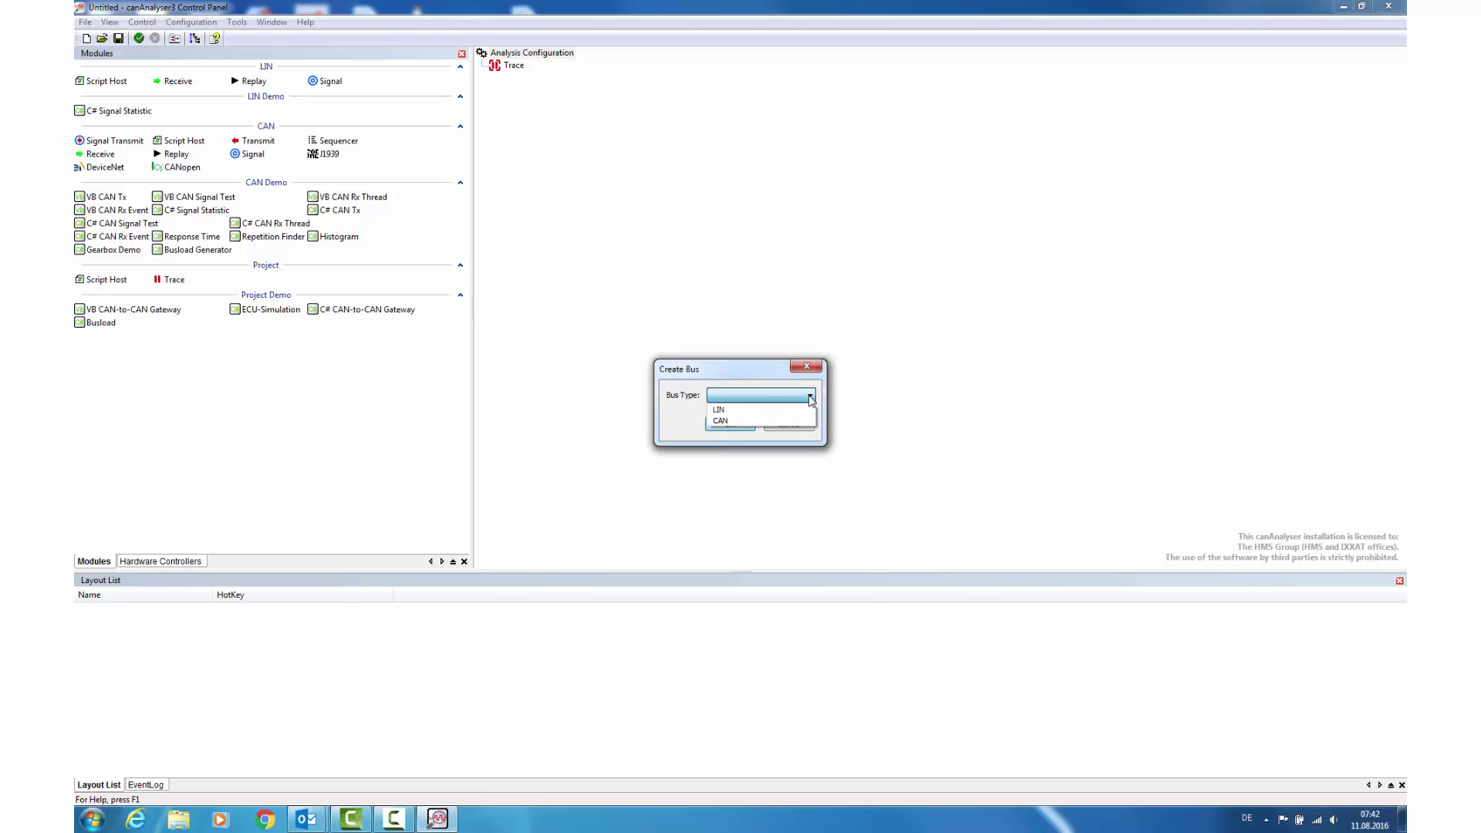
pyautogui.click(746, 421)
pyautogui.click(730, 425)
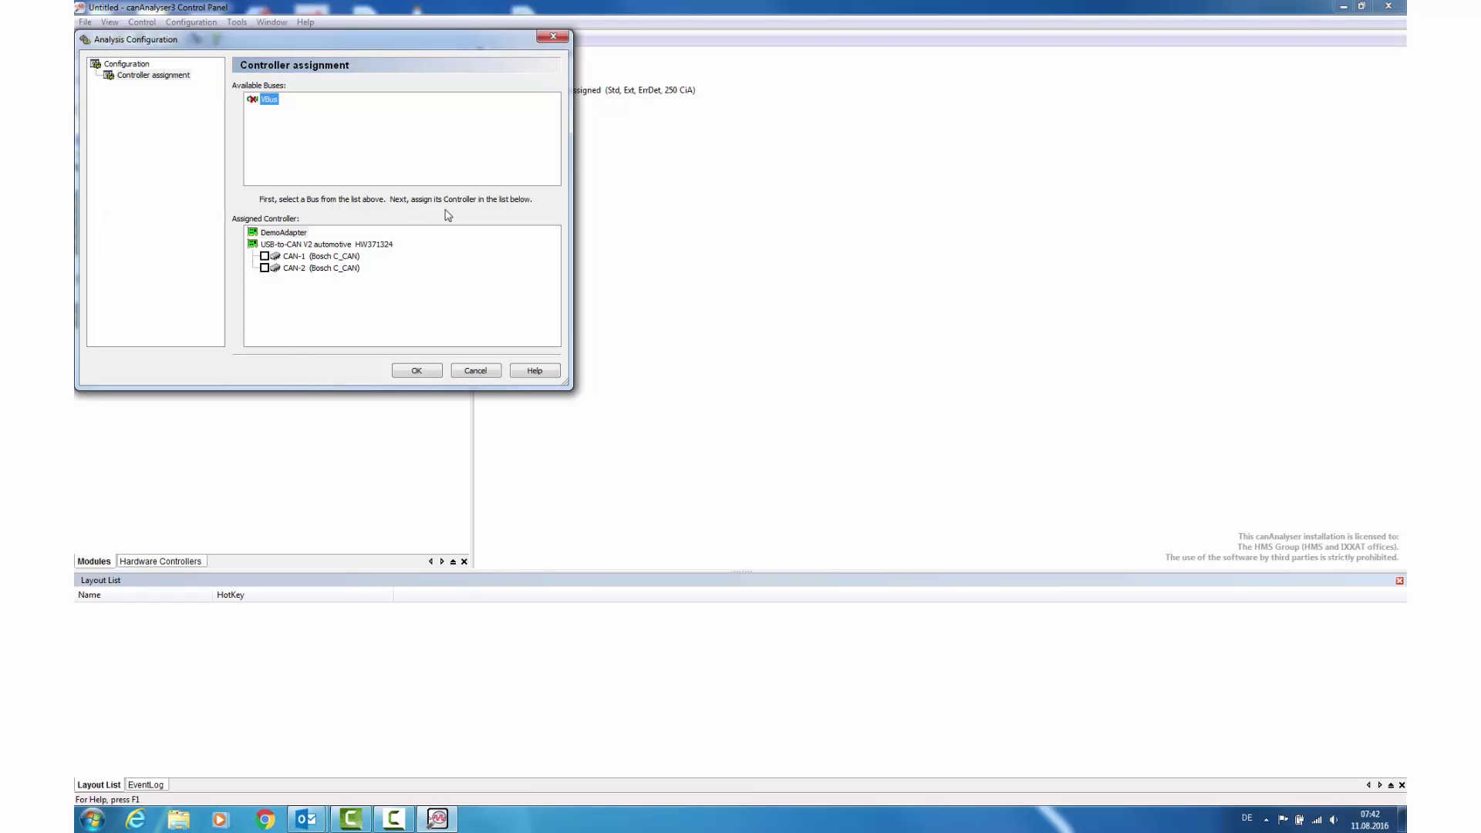
pyautogui.click(265, 256)
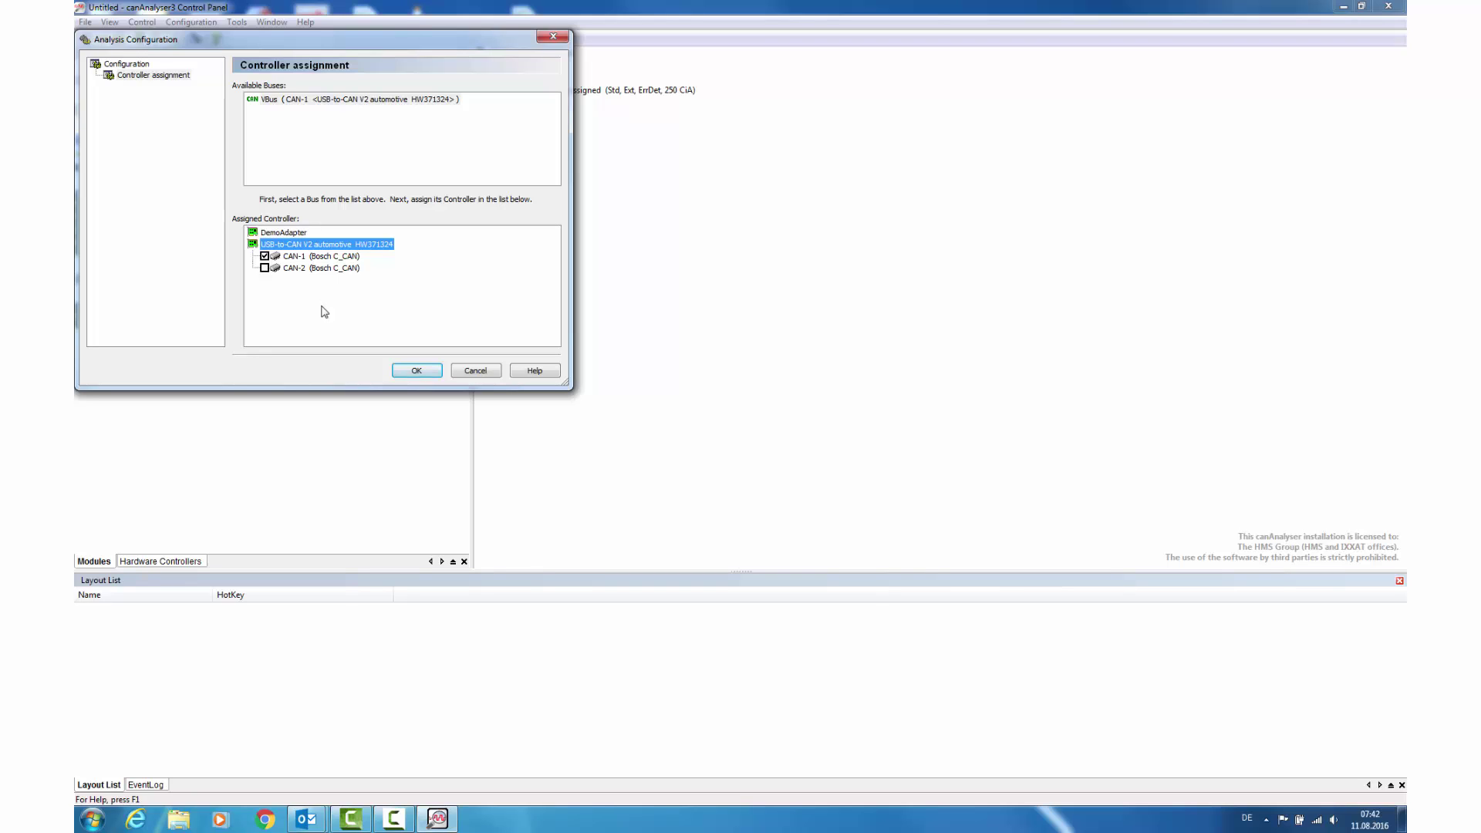
pyautogui.click(417, 371)
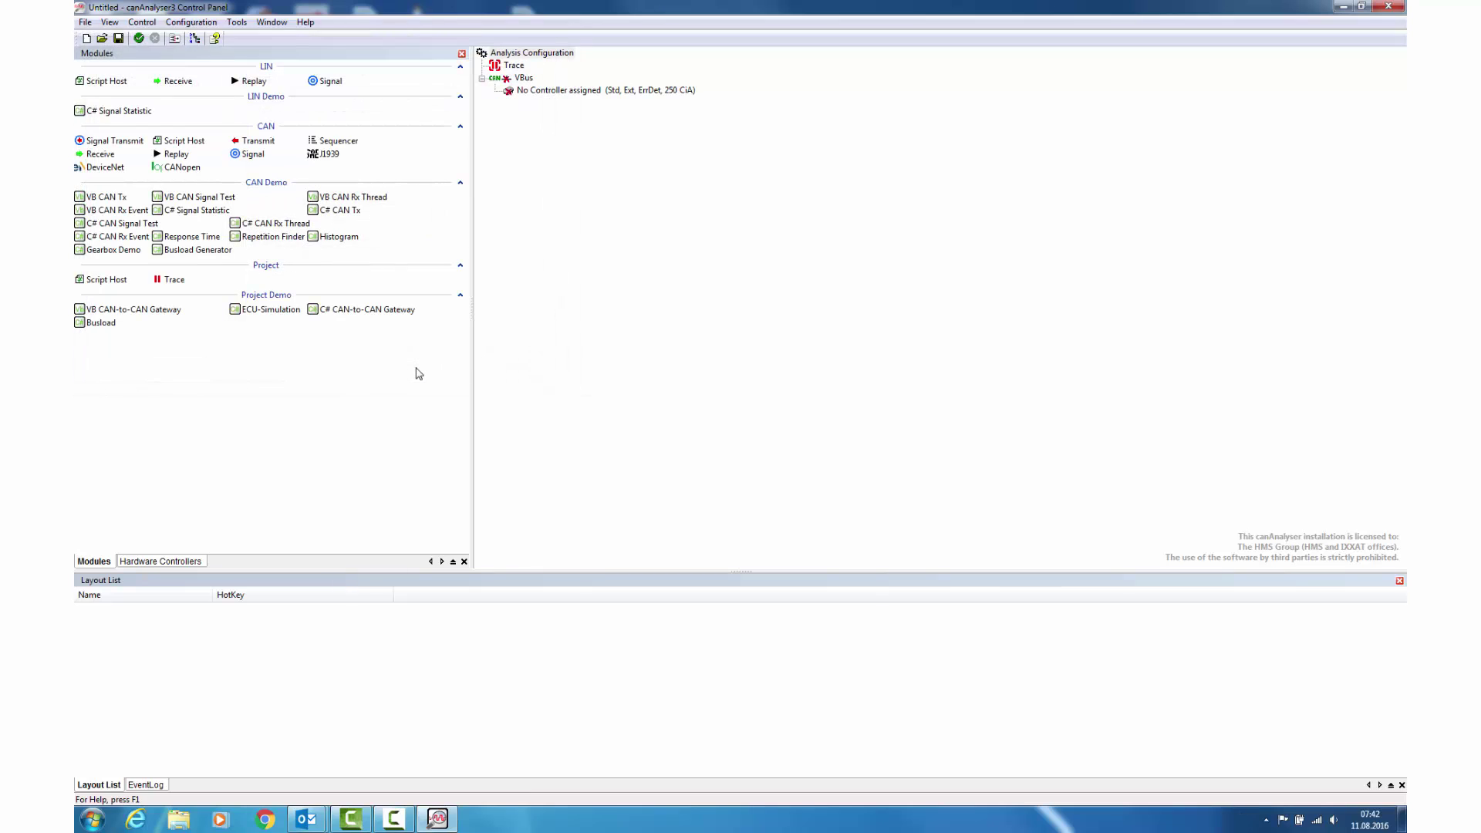
pyautogui.rightClick(532, 53)
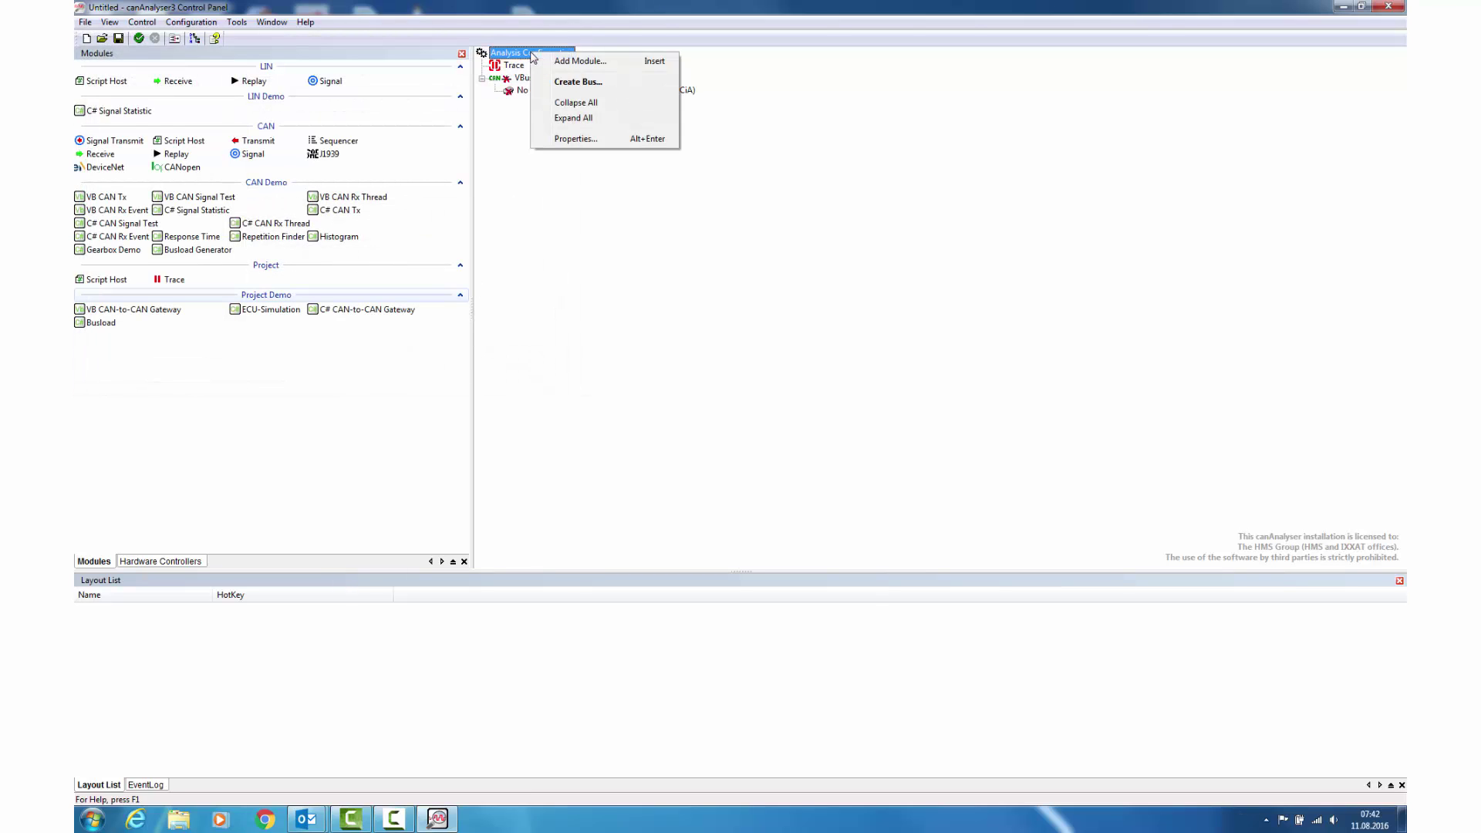
# Step: Create a second CAN bus with controller CAN-2 and select its new VBus entry
pyautogui.click(631, 87)
pyautogui.click(803, 396)
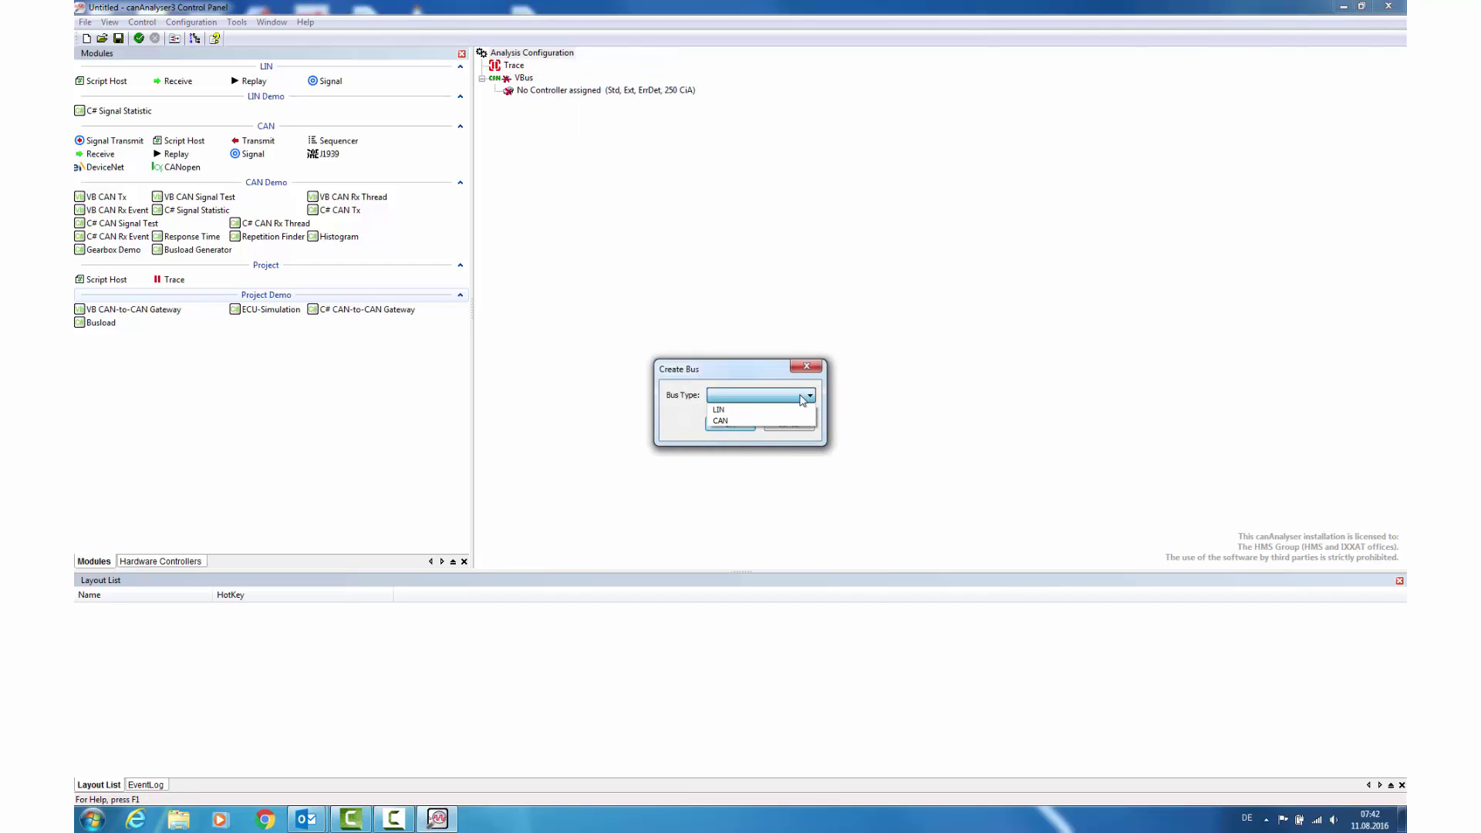
pyautogui.click(727, 421)
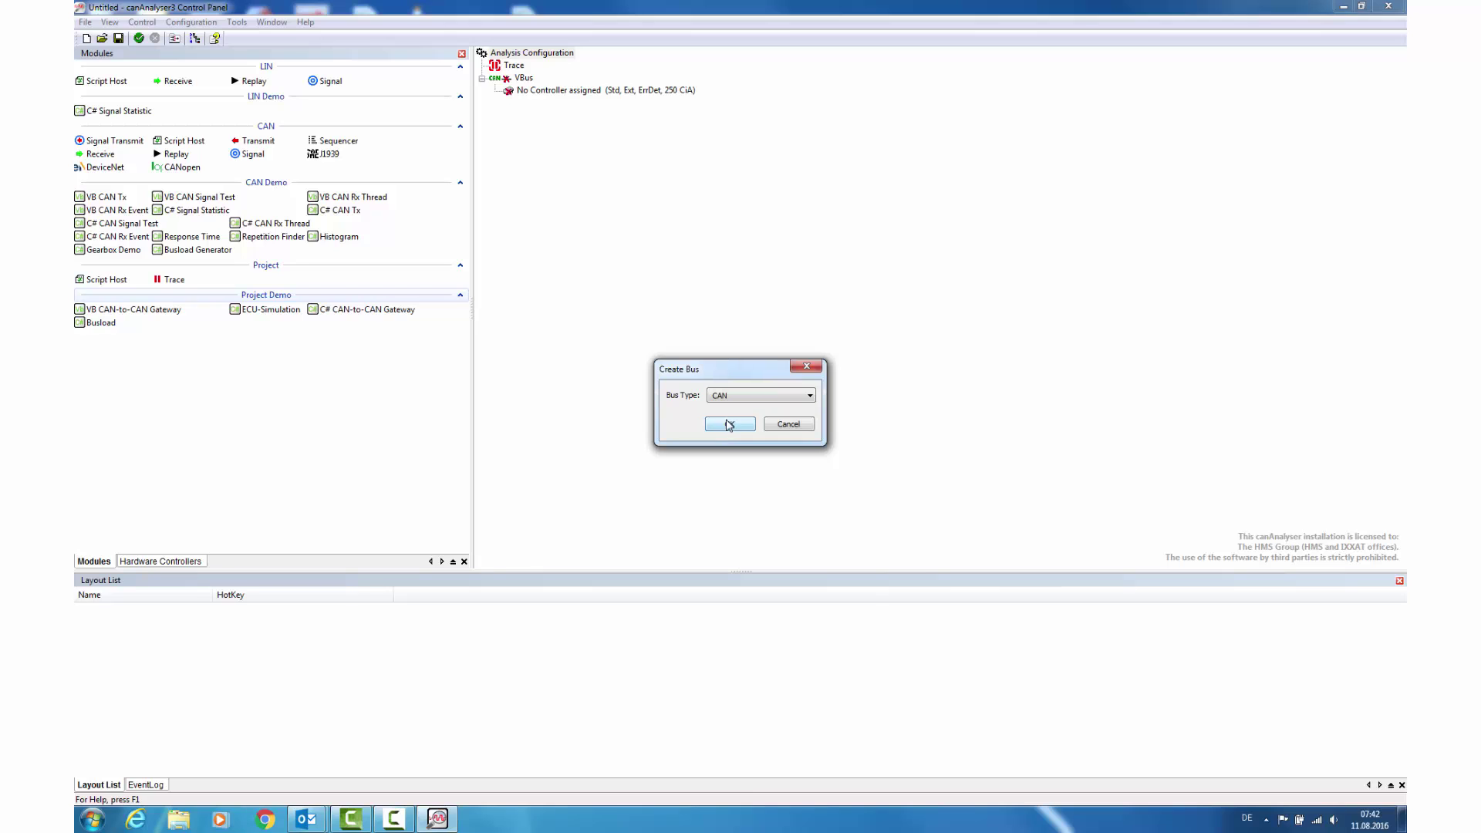
pyautogui.click(730, 425)
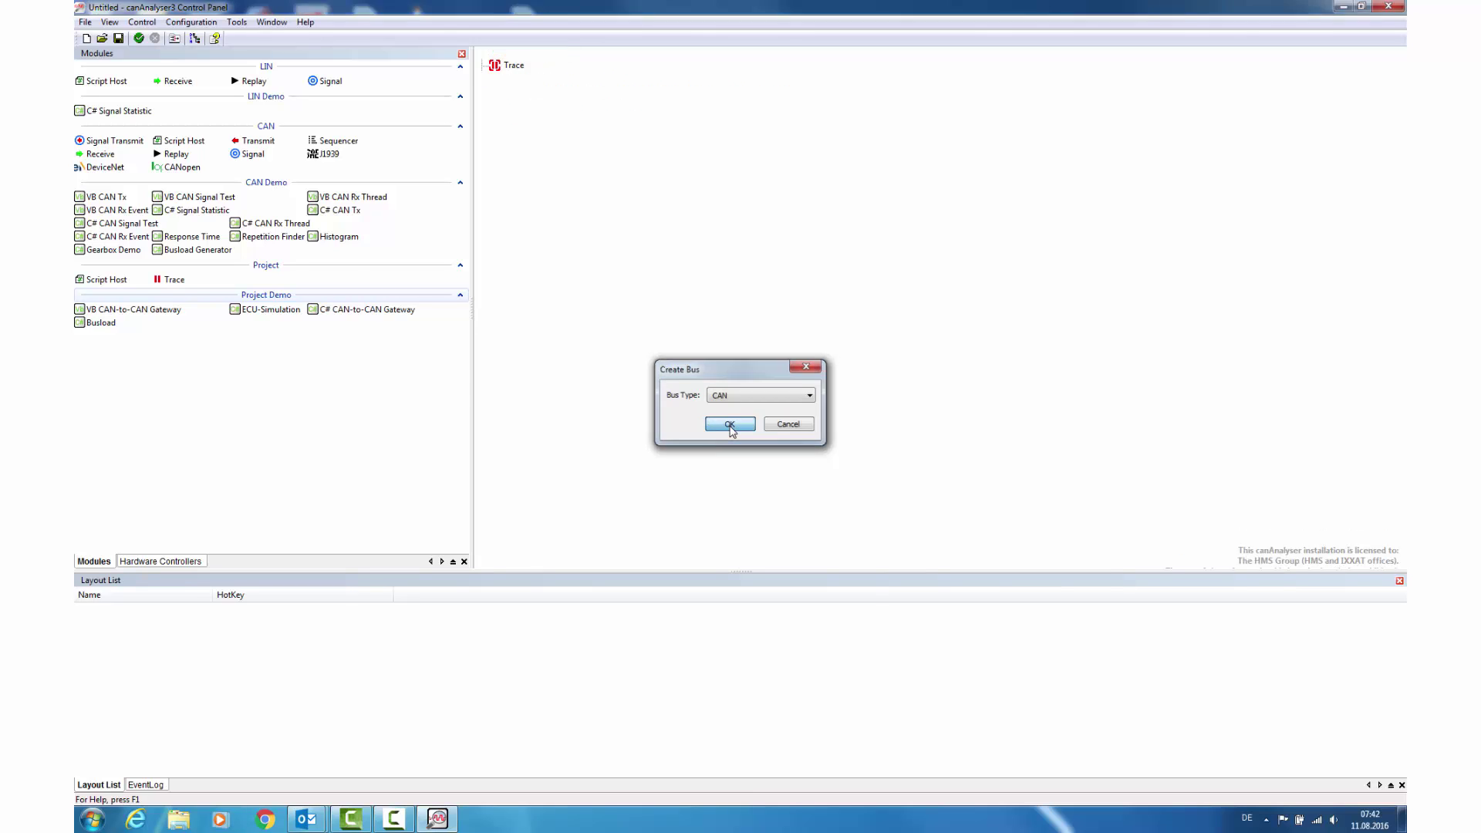
pyautogui.click(264, 268)
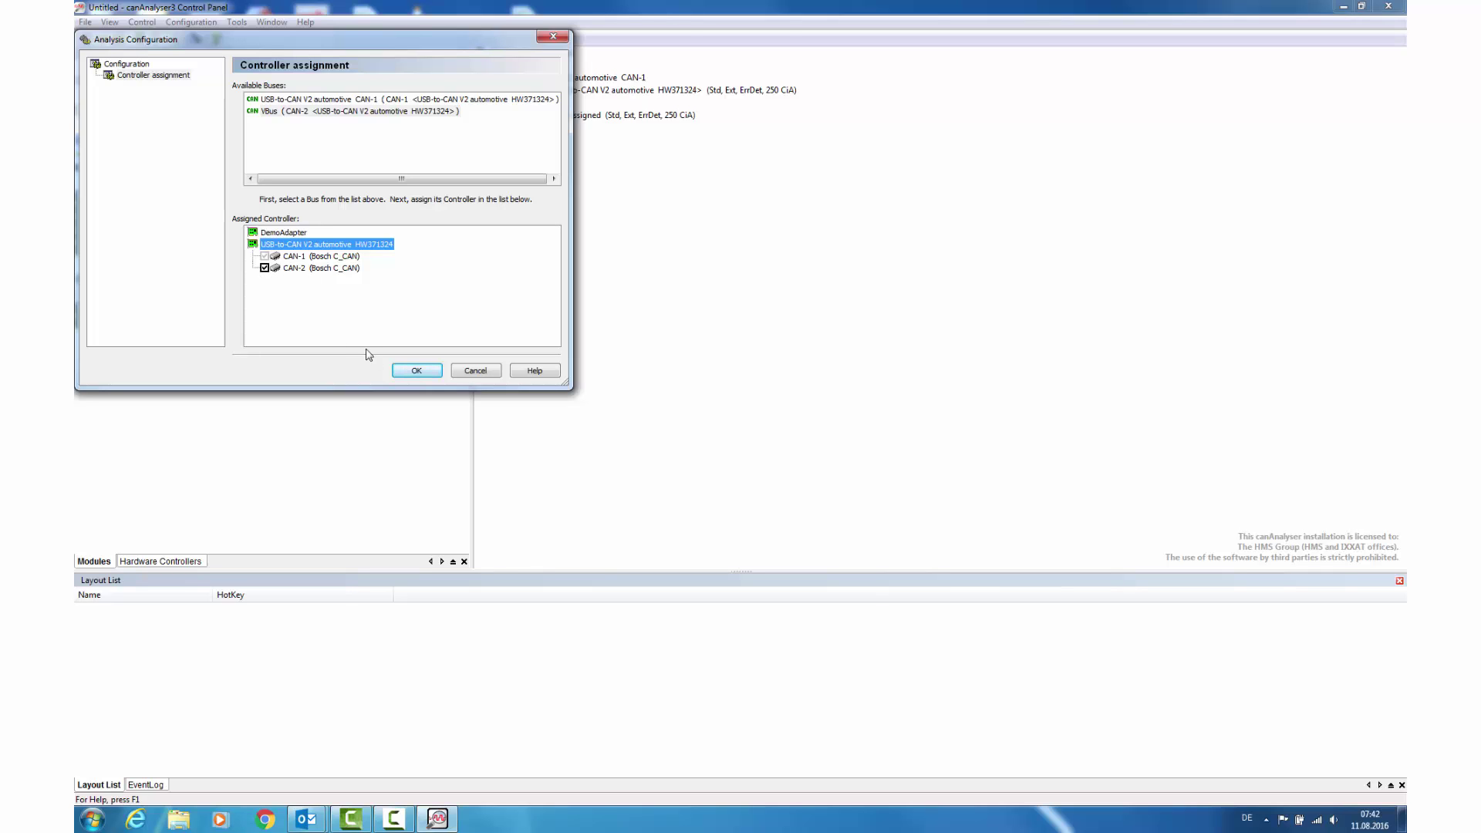
pyautogui.click(418, 371)
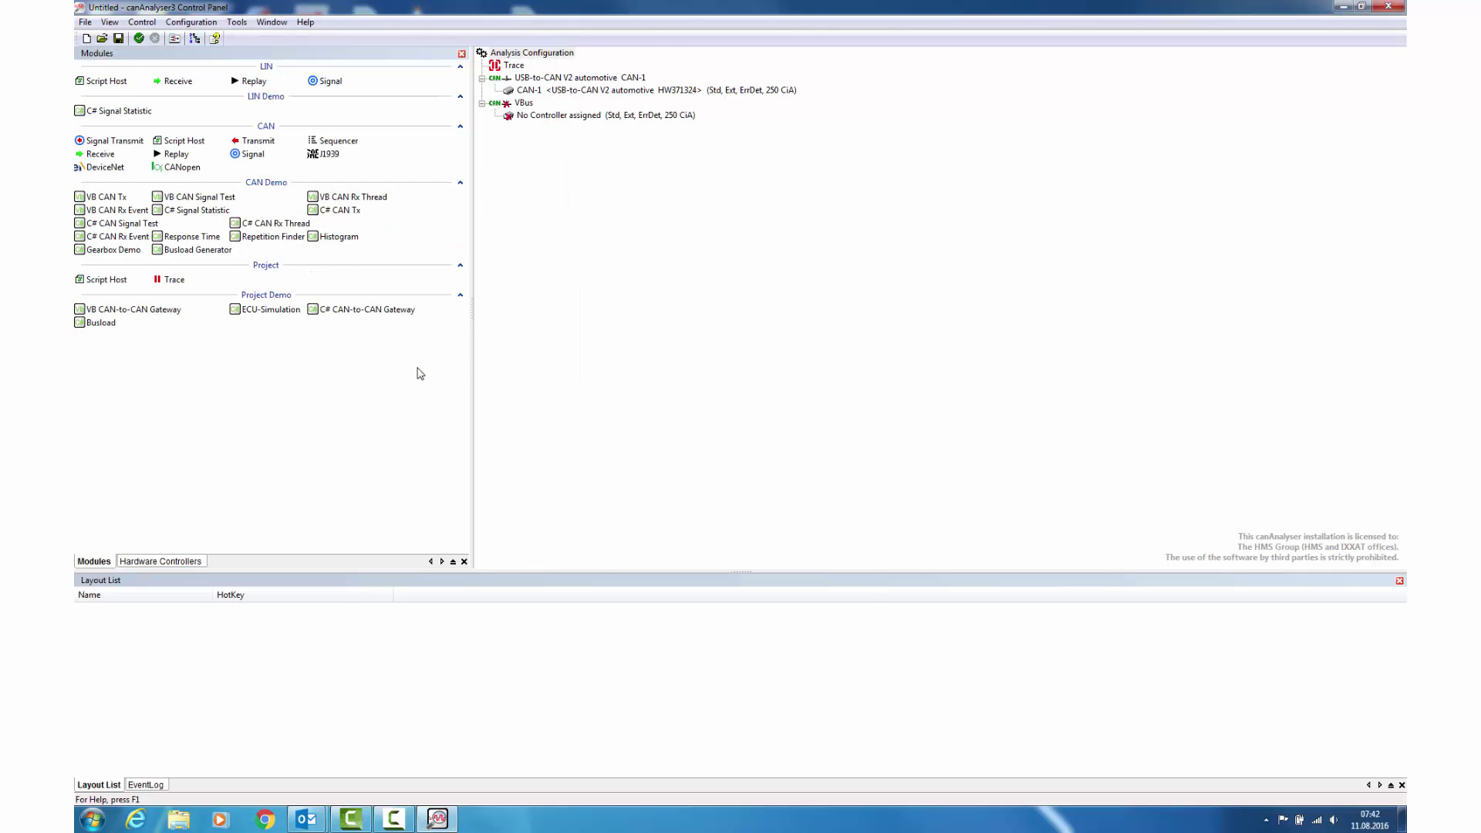
pyautogui.click(524, 104)
pyautogui.rightClick(524, 105)
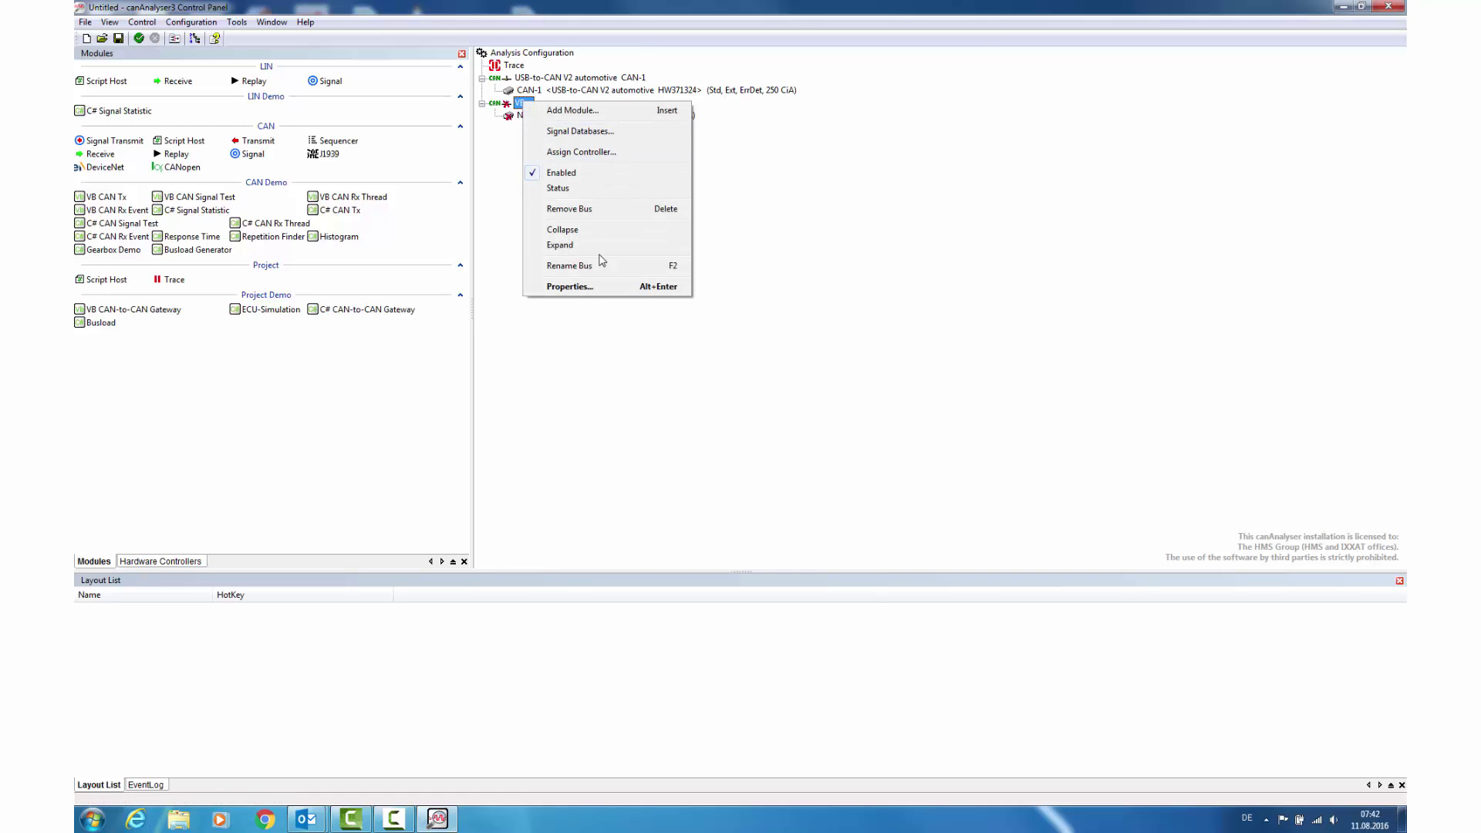
# Step: Open the VBus properties and confirm the CAN-2 bus at 250 CiA bitrate
pyautogui.click(568, 287)
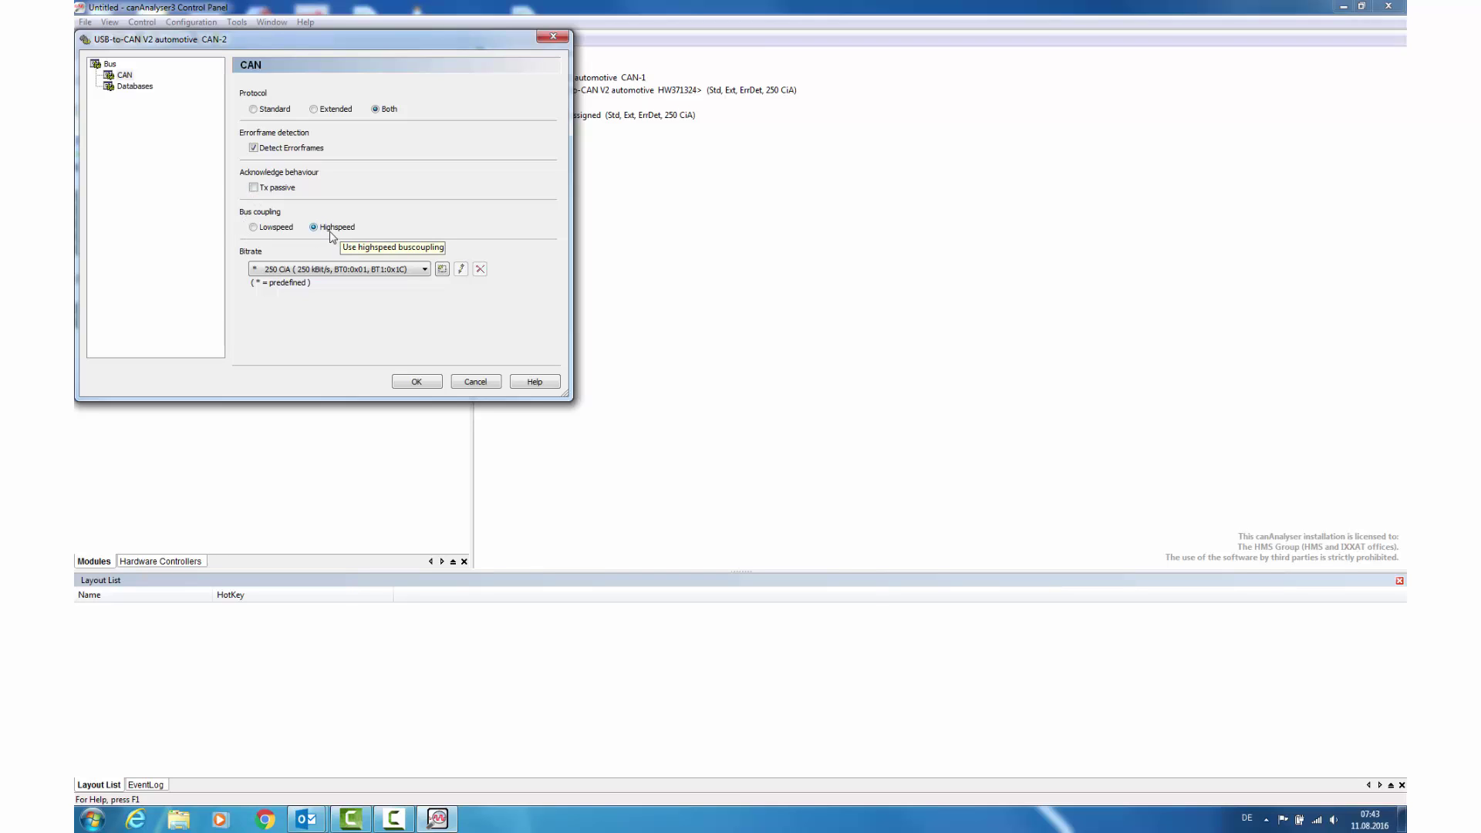
pyautogui.click(425, 269)
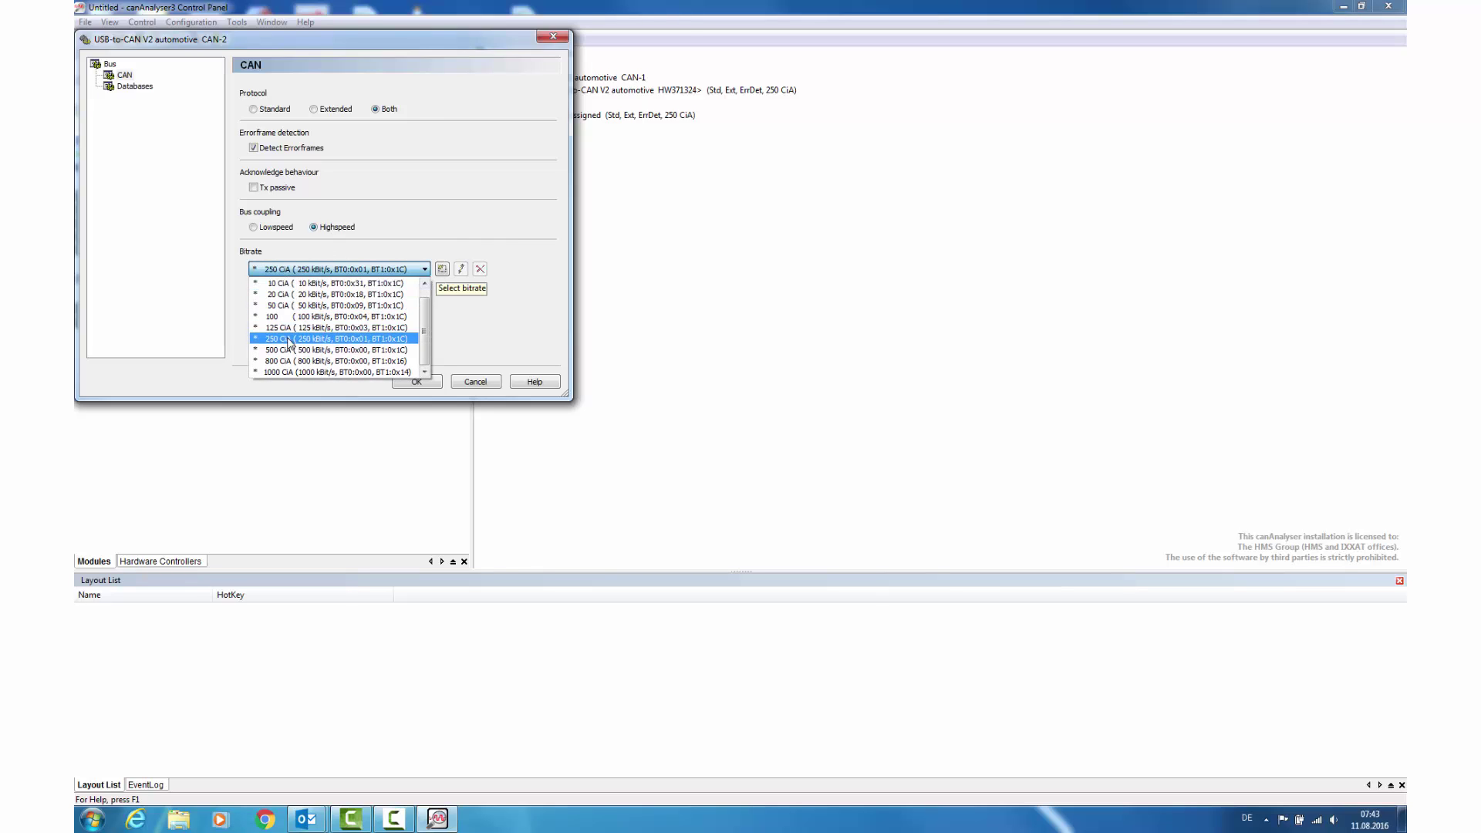
pyautogui.scroll(1, 291, 345)
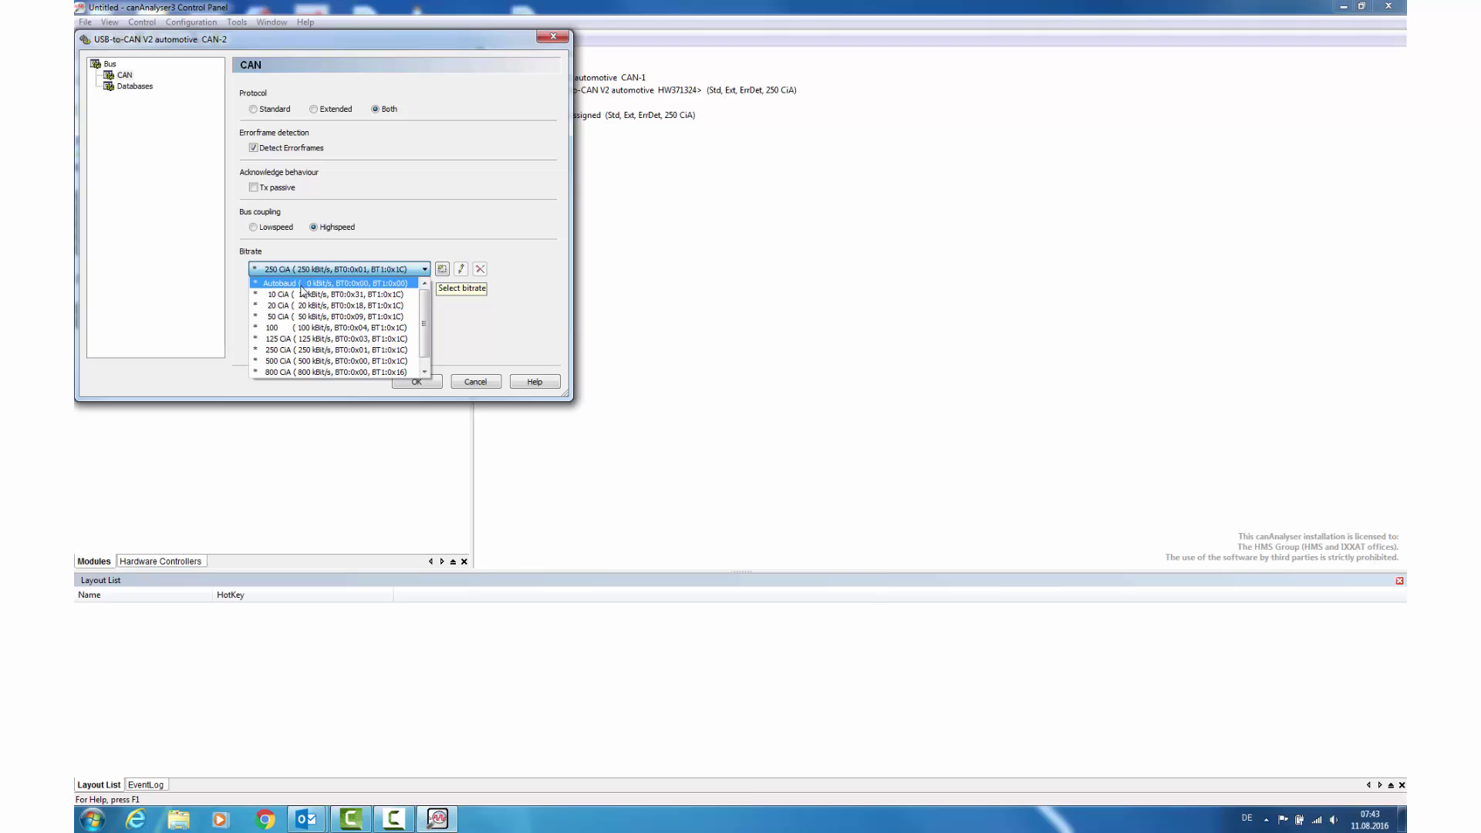
pyautogui.scroll(-1, 423, 326)
pyautogui.click(287, 344)
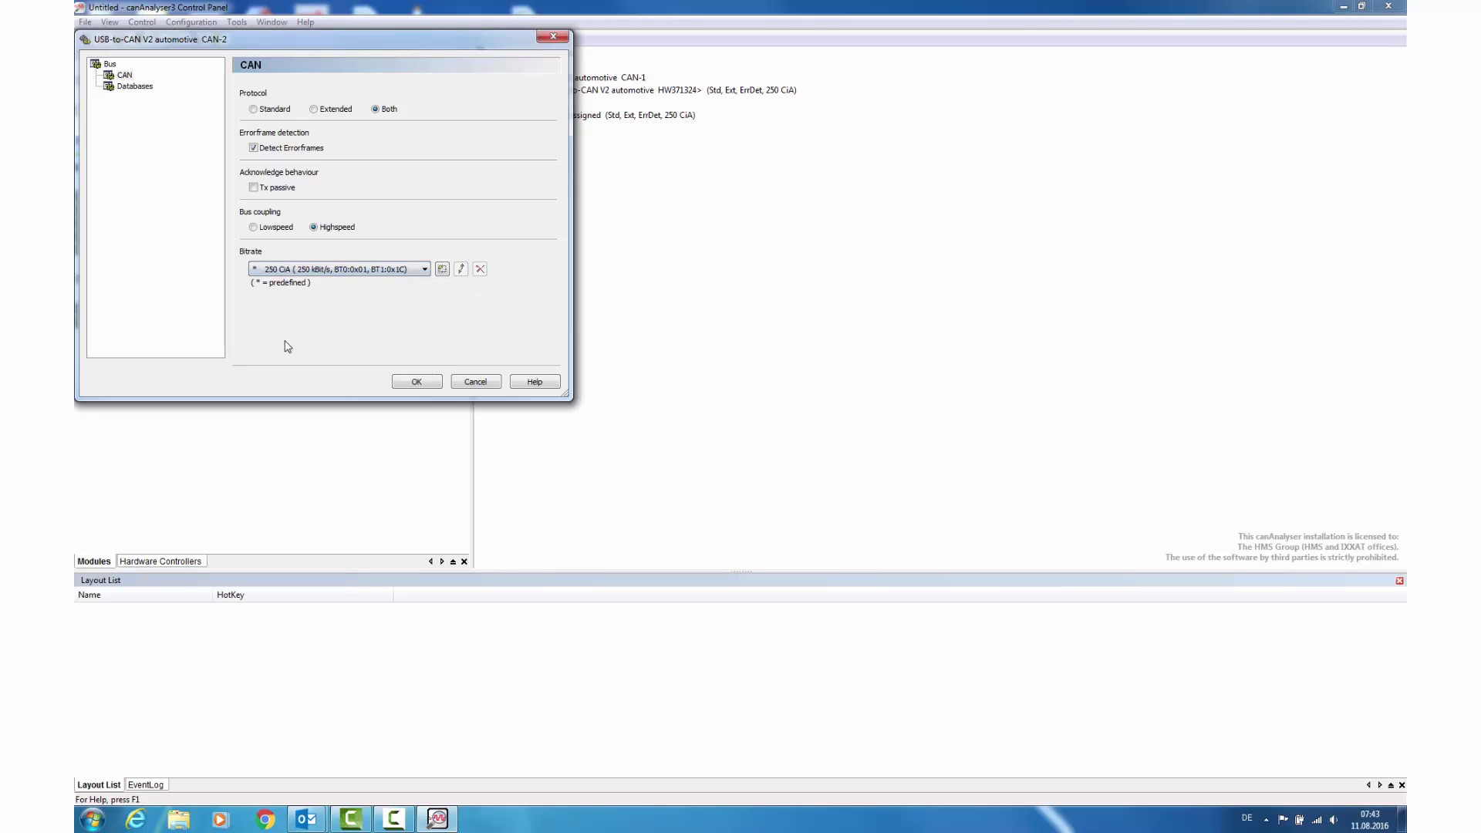
pyautogui.click(414, 384)
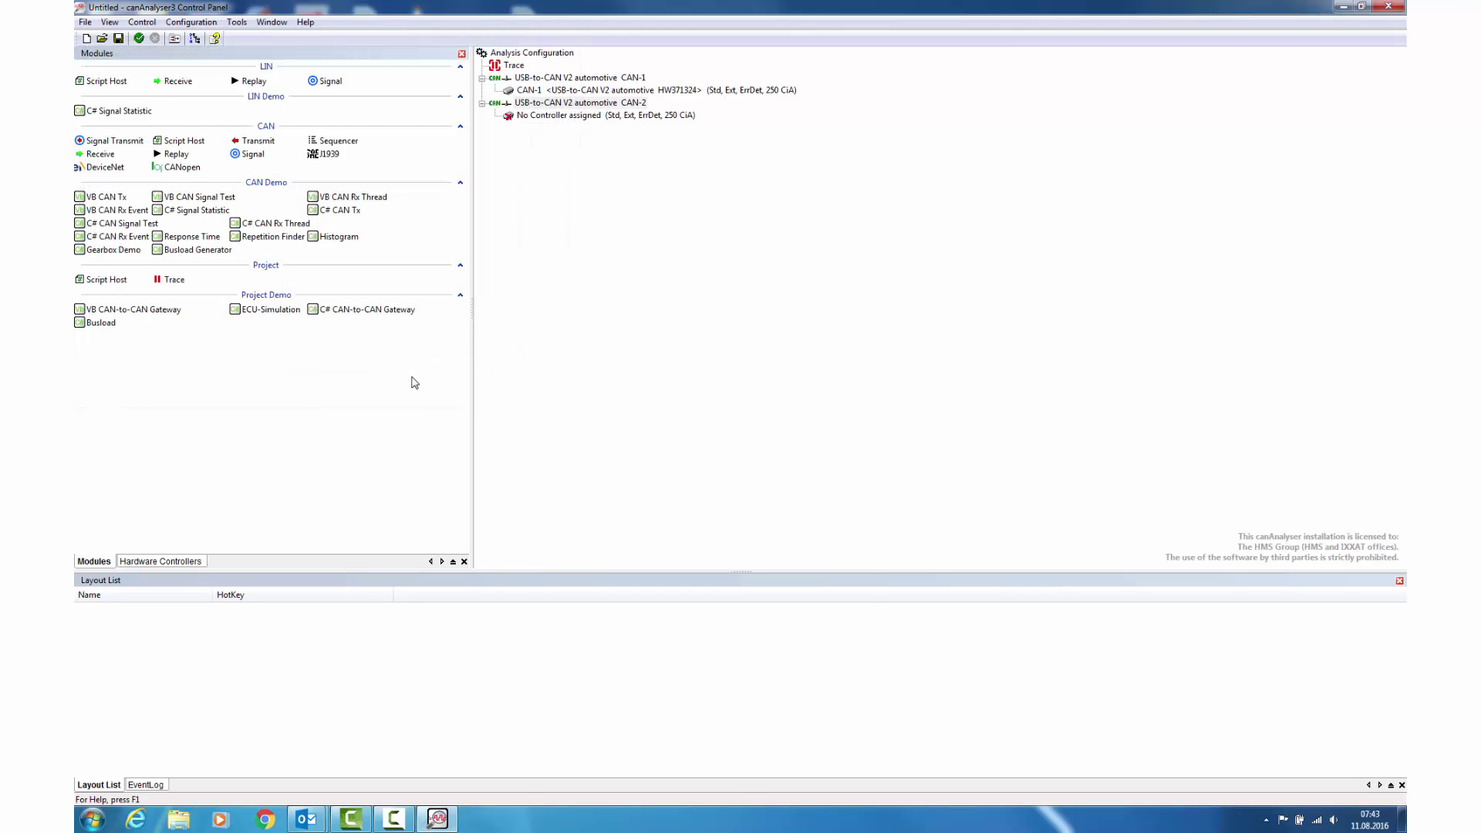
# Step: Check the CAN-2 controller assignment, then confirm the CAN-1 bus settings at 250 CiA
pyautogui.doubleClick(565, 116)
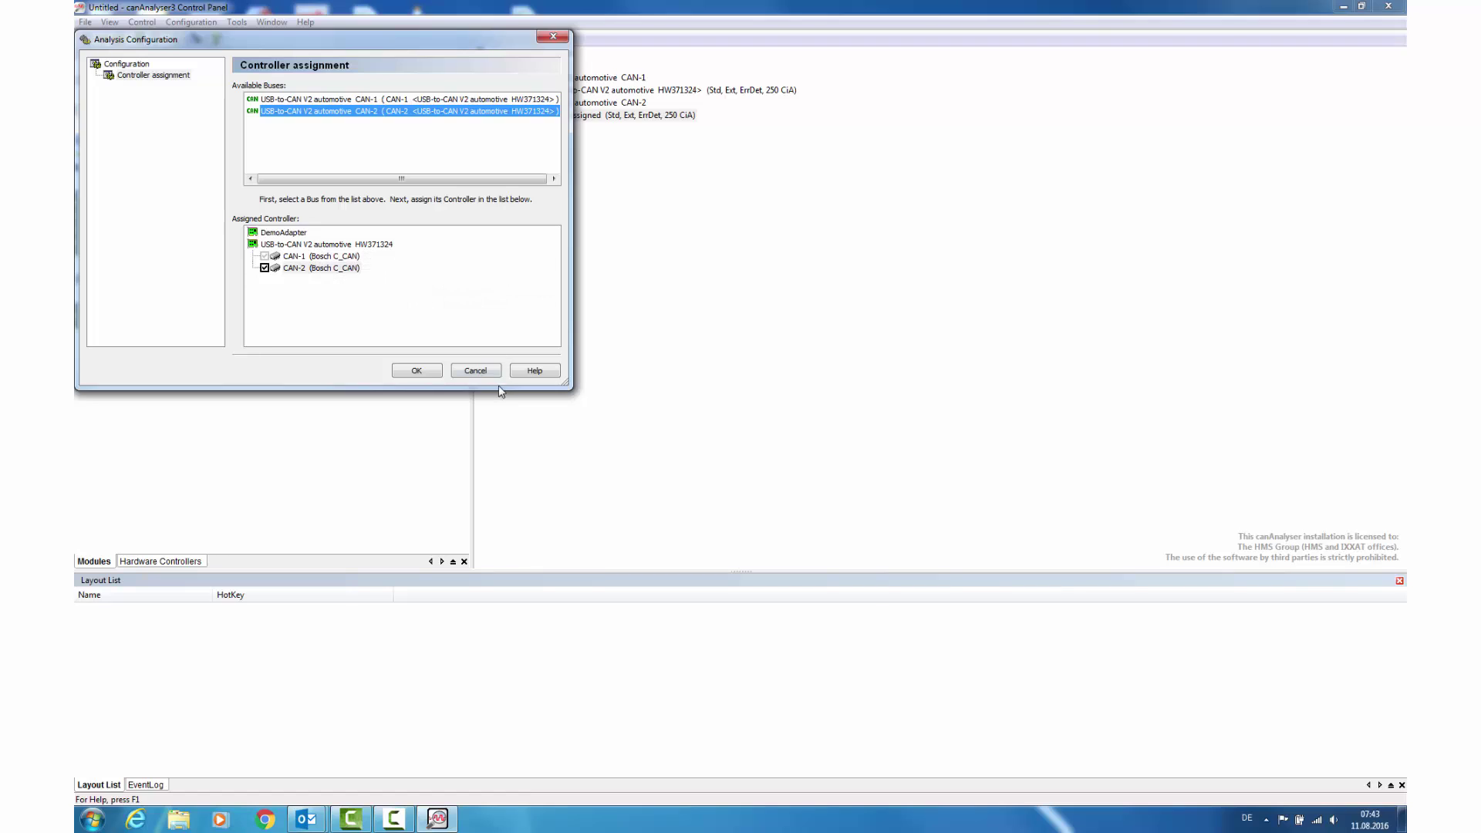
pyautogui.click(478, 371)
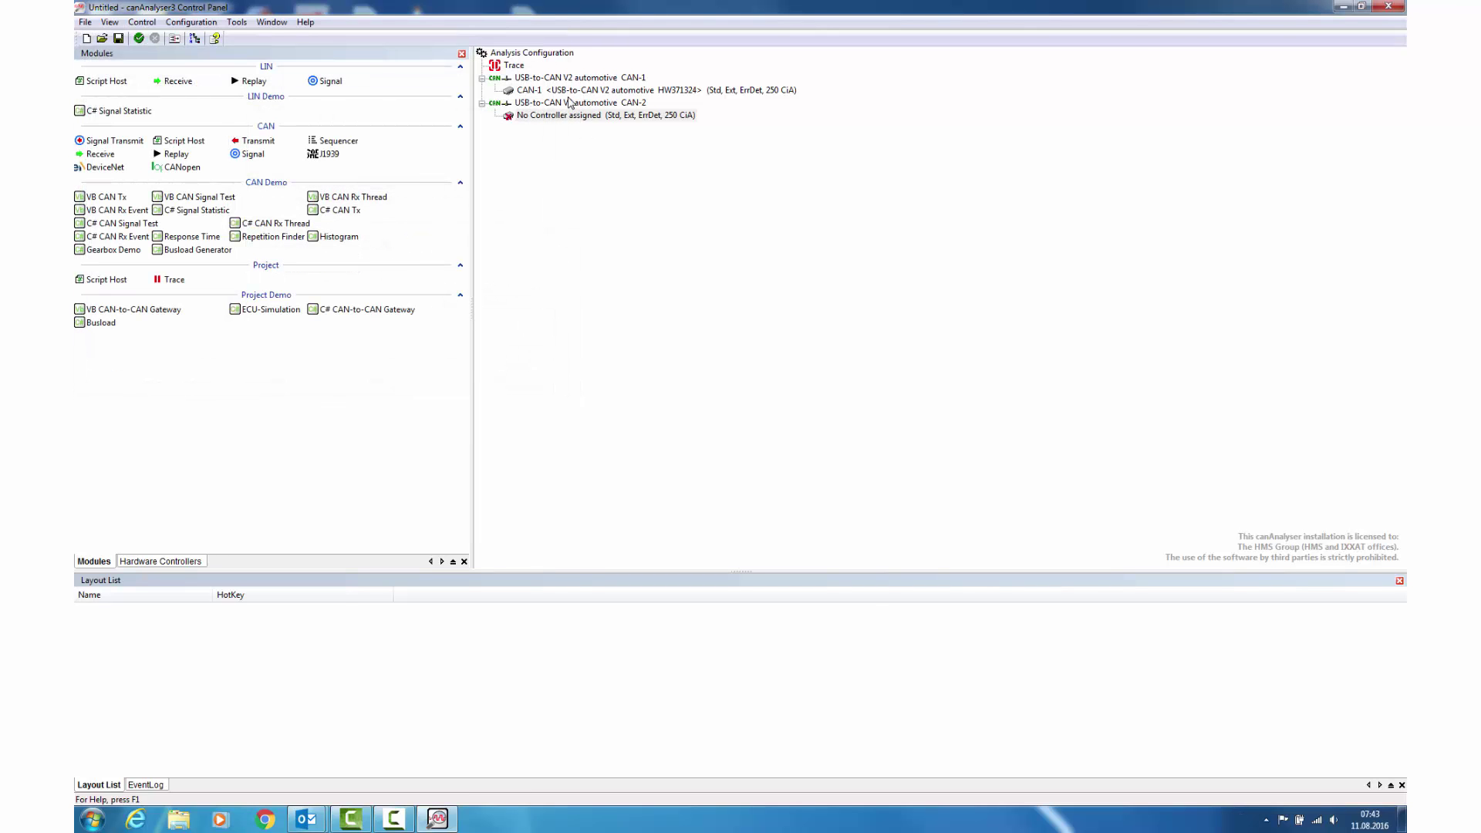
pyautogui.doubleClick(560, 78)
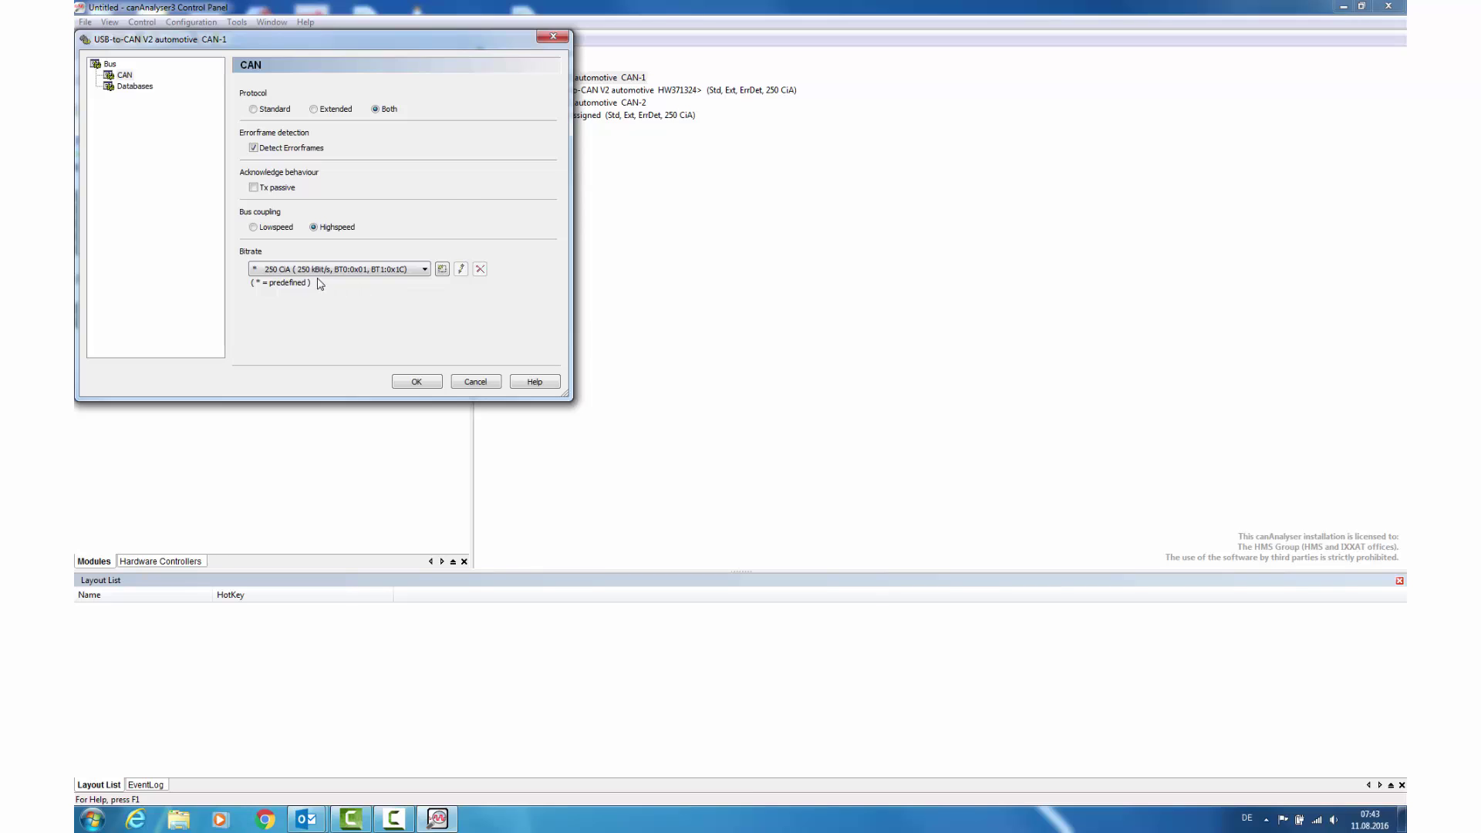
pyautogui.click(417, 381)
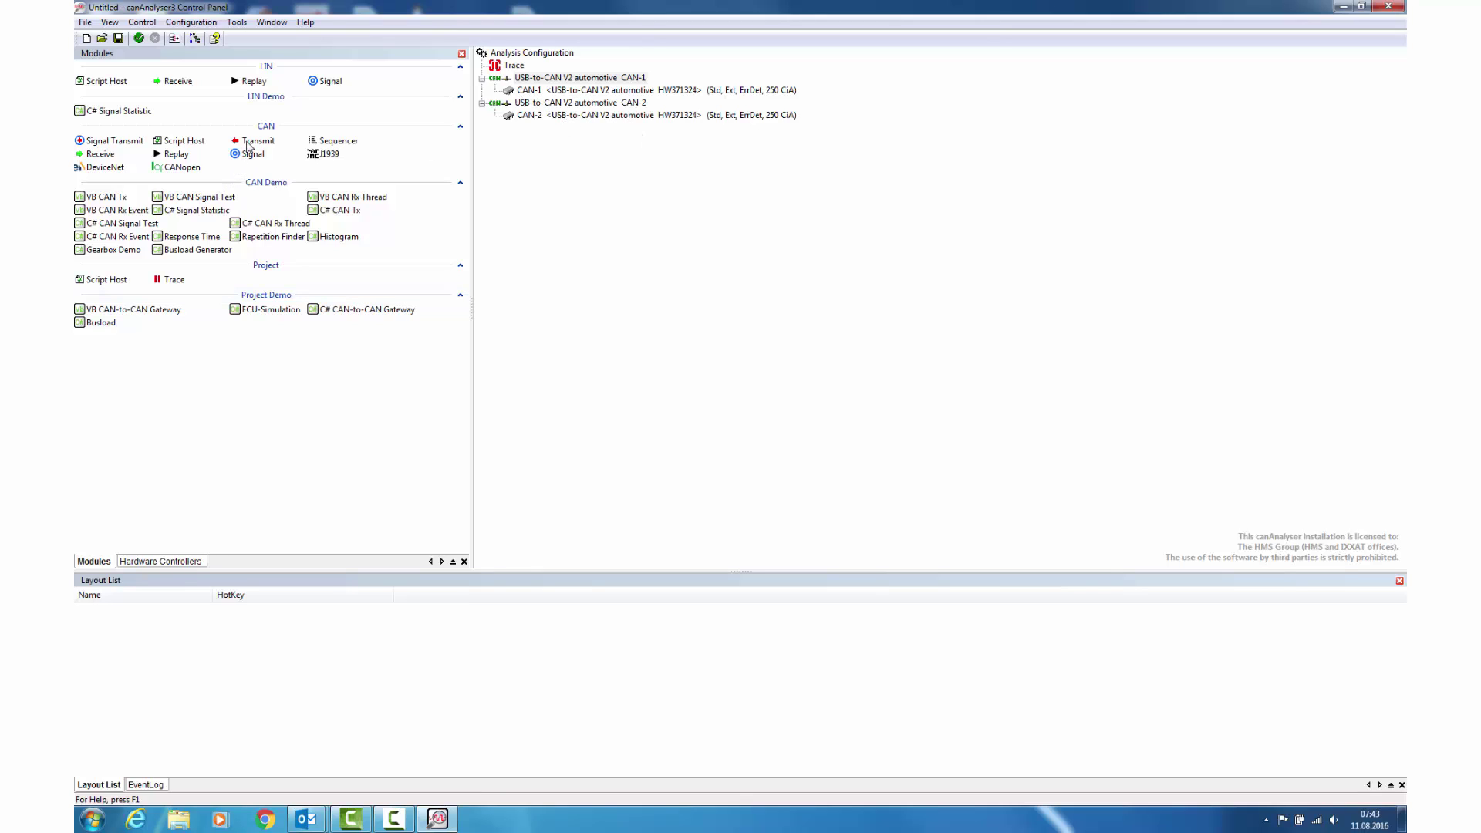
# Step: Drag a Transmit module onto CAN-1 and a Receive module onto CAN-2
pyautogui.moveTo(266, 146); pyautogui.dragTo(580, 92)
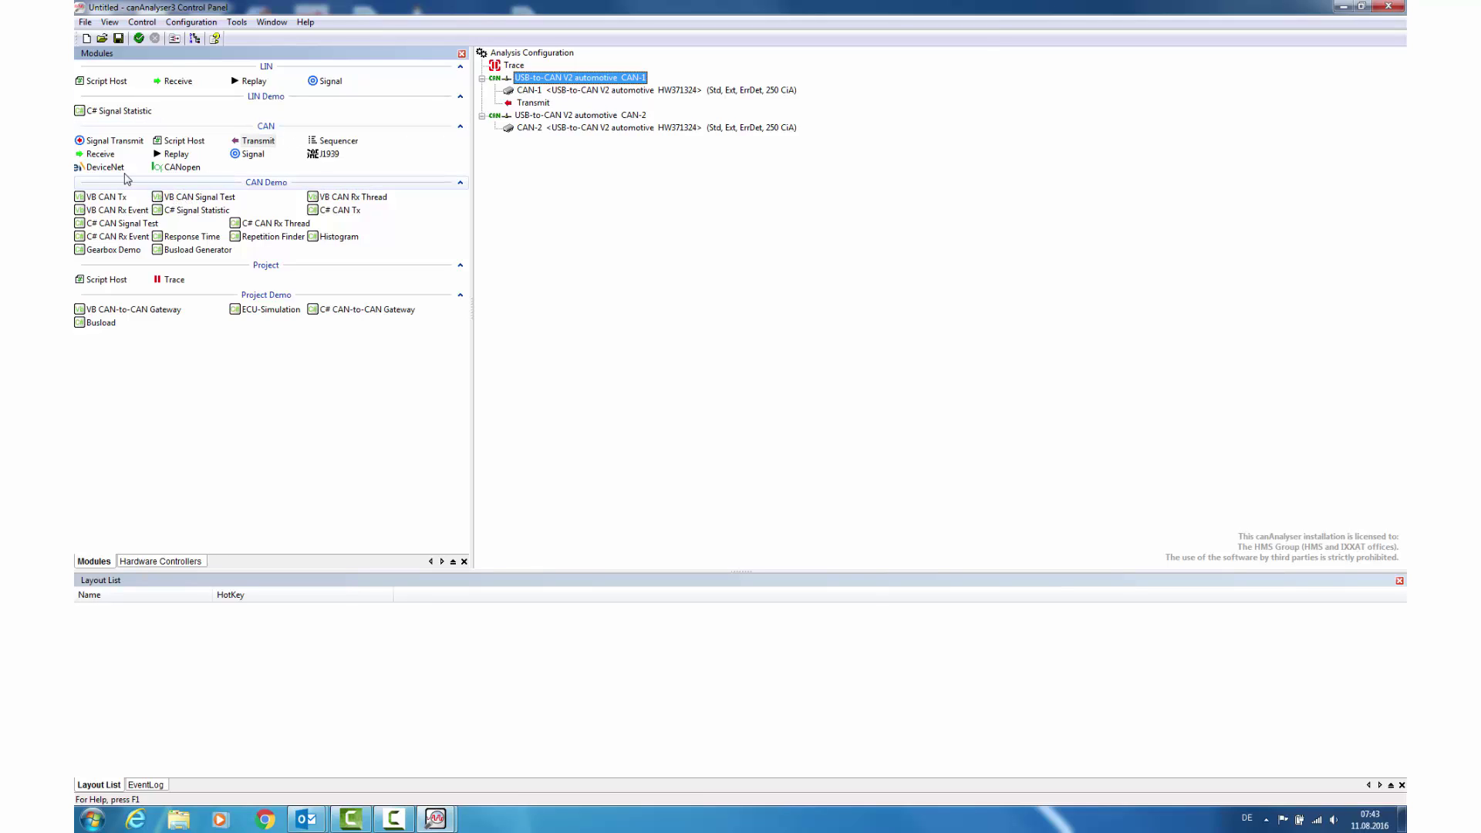
pyautogui.moveTo(95, 159); pyautogui.dragTo(550, 136)
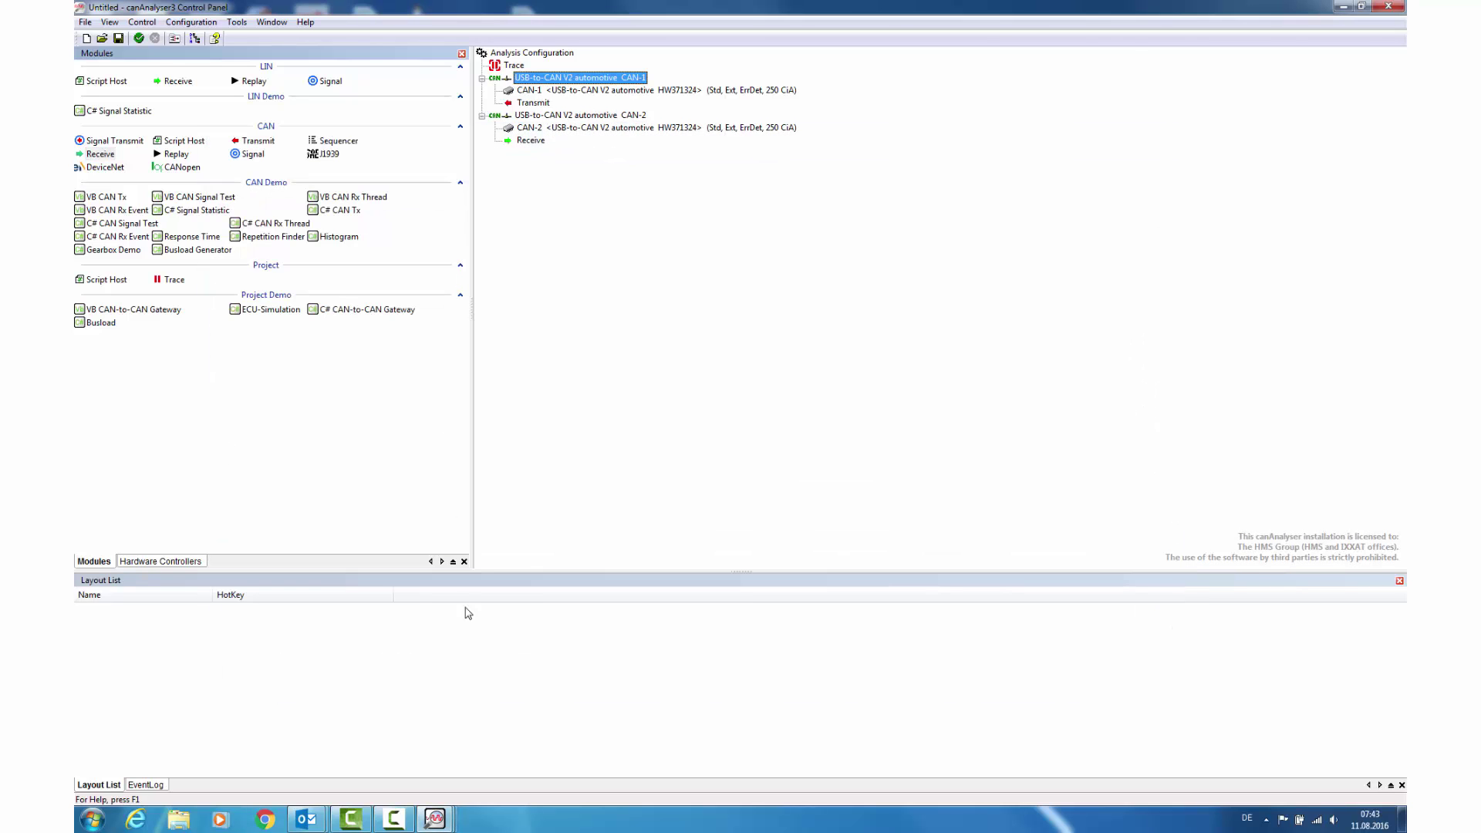
# Step: Tile the CAN-1 Transmit and CAN-2 Receive Scroll View windows side by side
pyautogui.moveTo(434, 817)
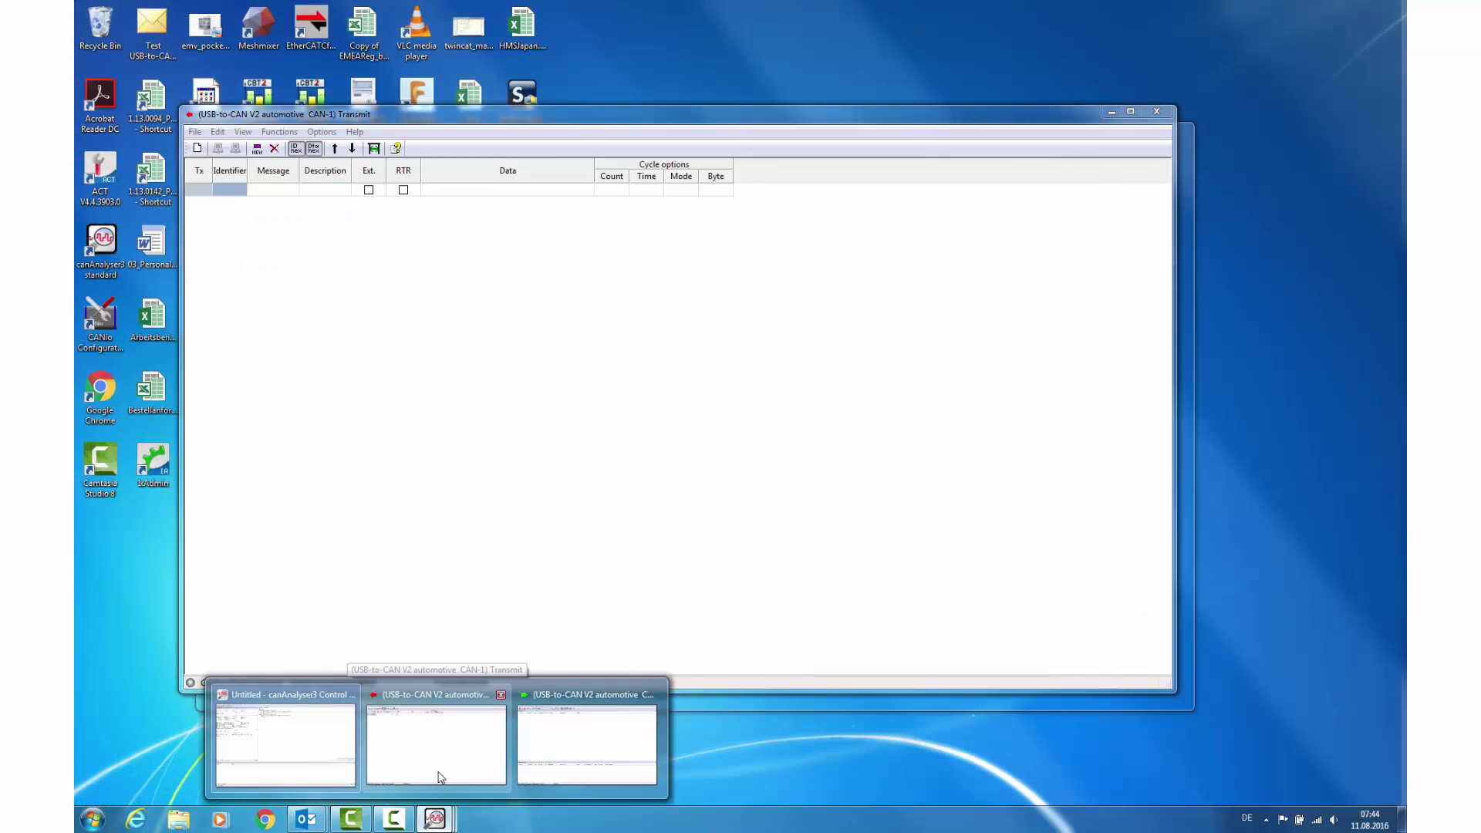
pyautogui.click(441, 777)
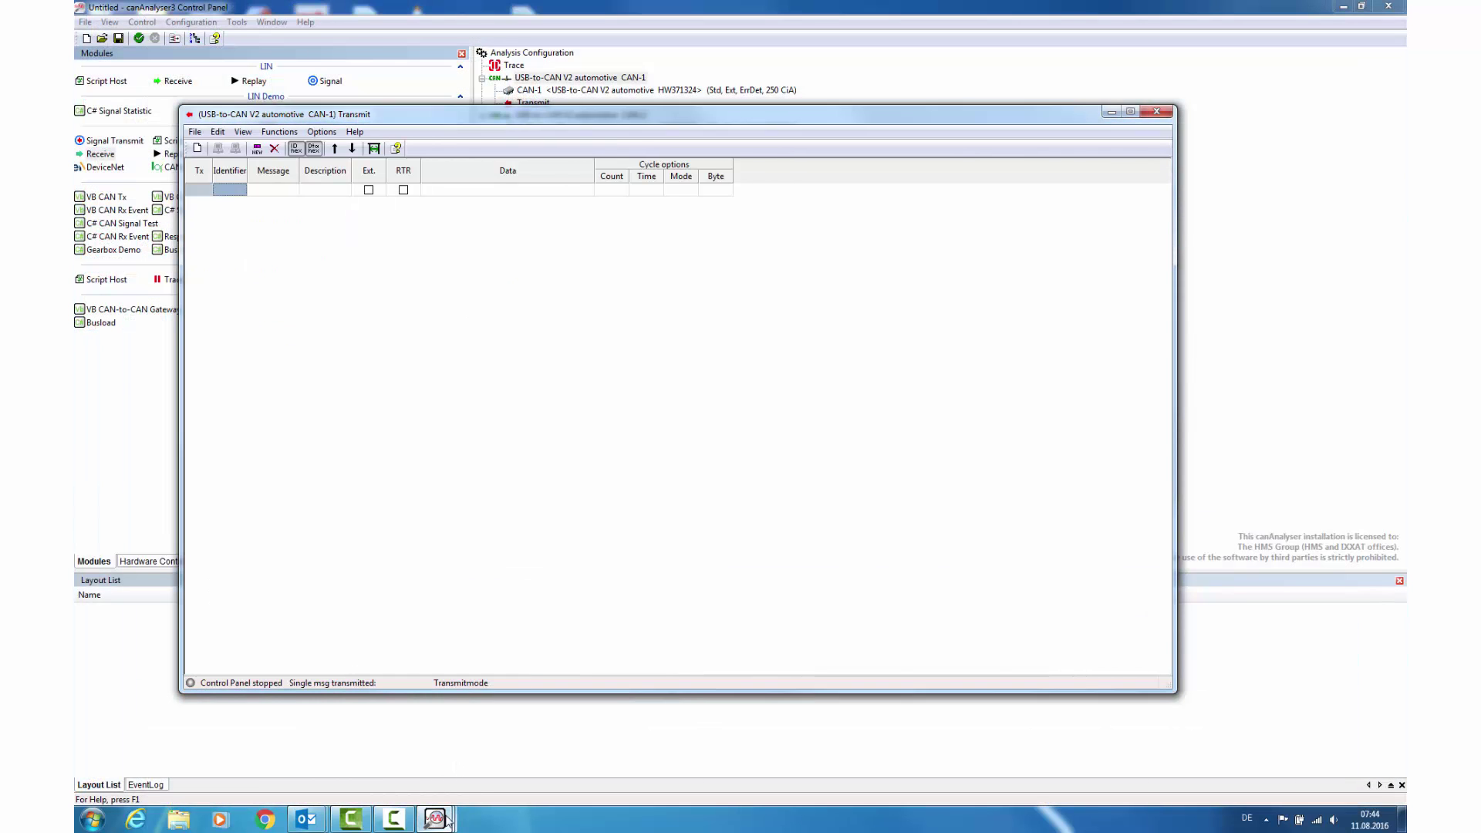
pyautogui.moveTo(434, 818)
pyautogui.click(567, 742)
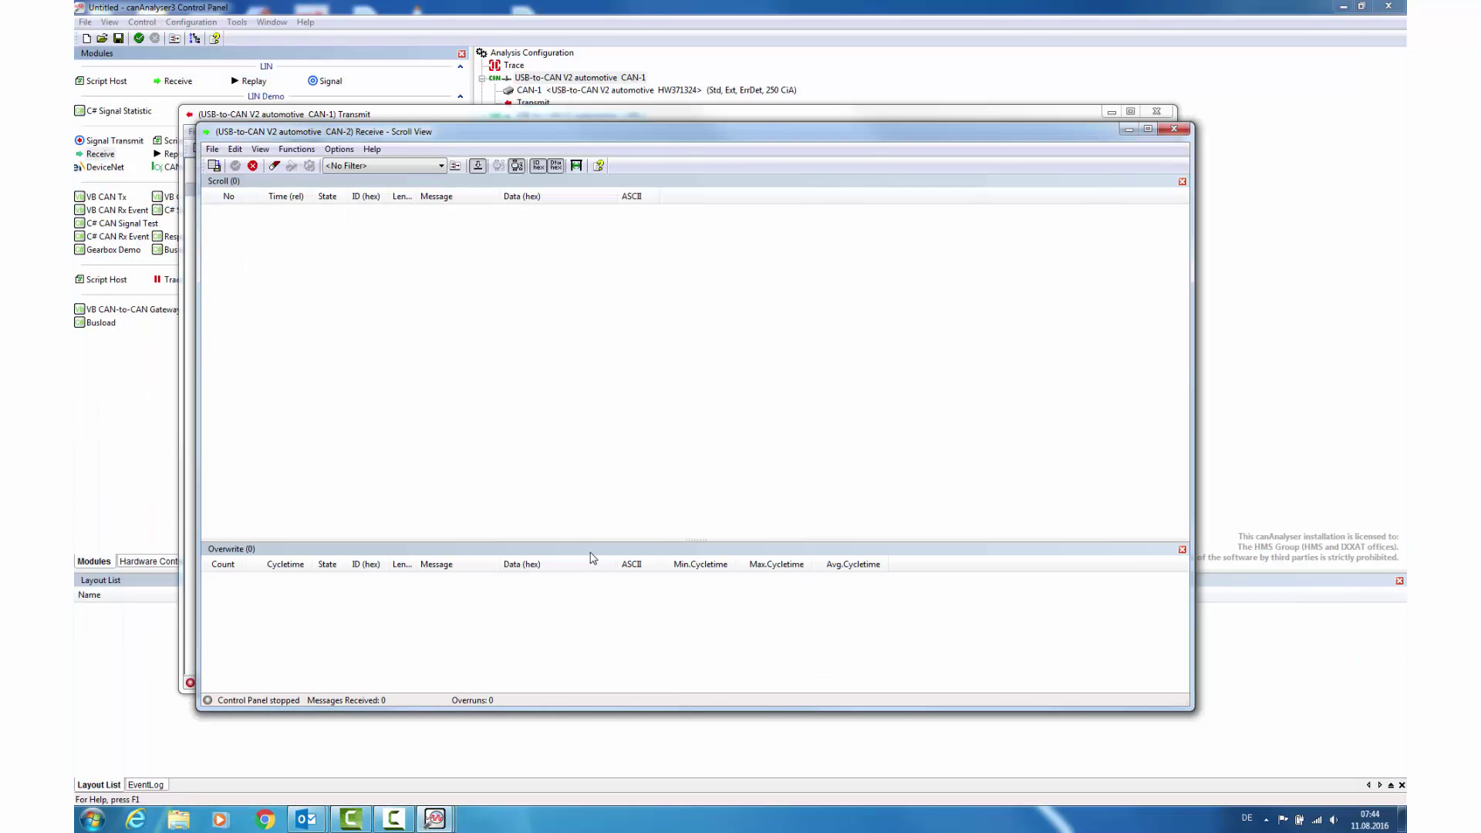
pyautogui.moveTo(366, 135); pyautogui.dragTo(347, 47)
pyautogui.click(394, 820)
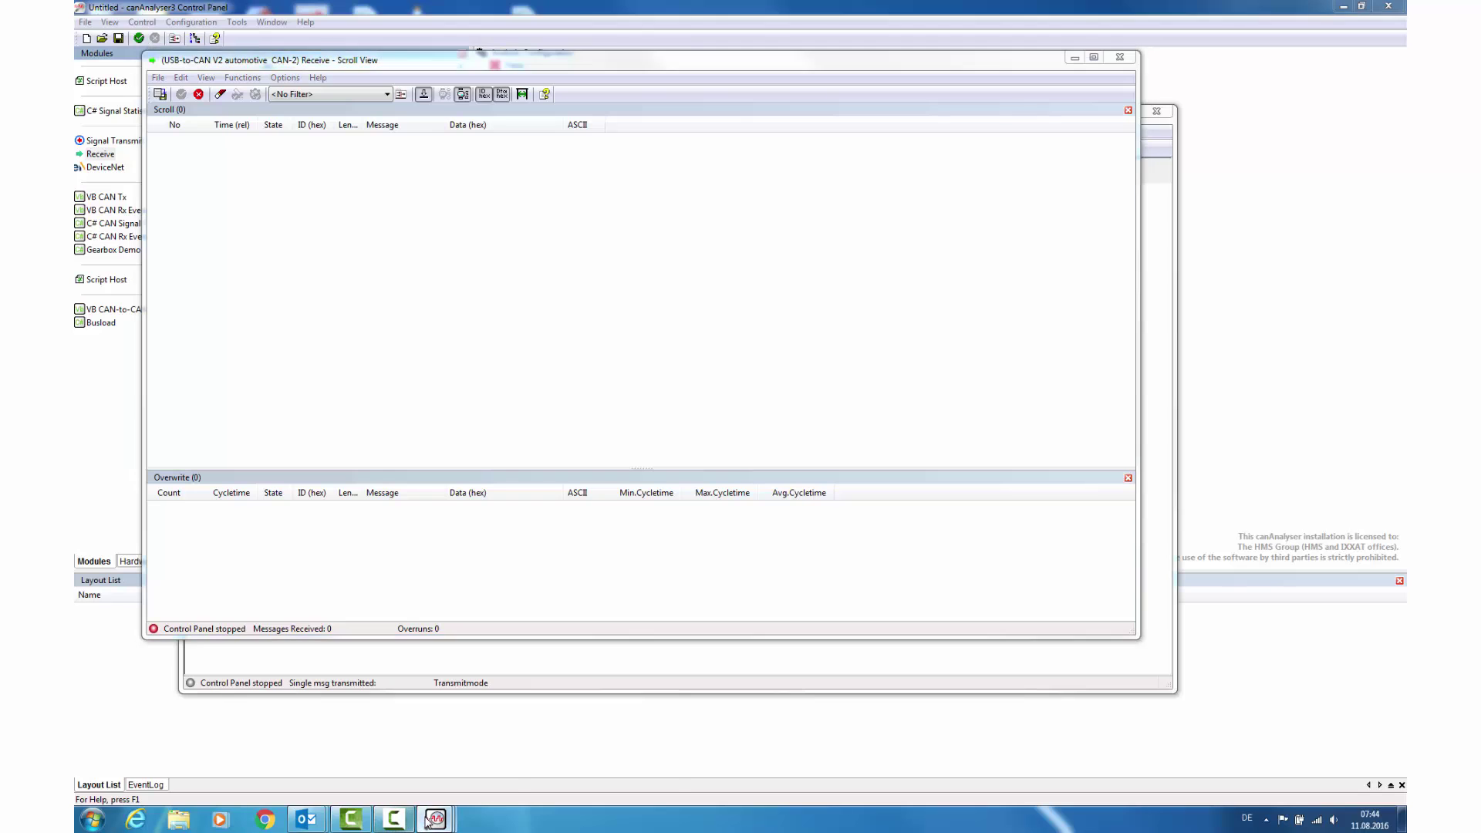
pyautogui.click(413, 744)
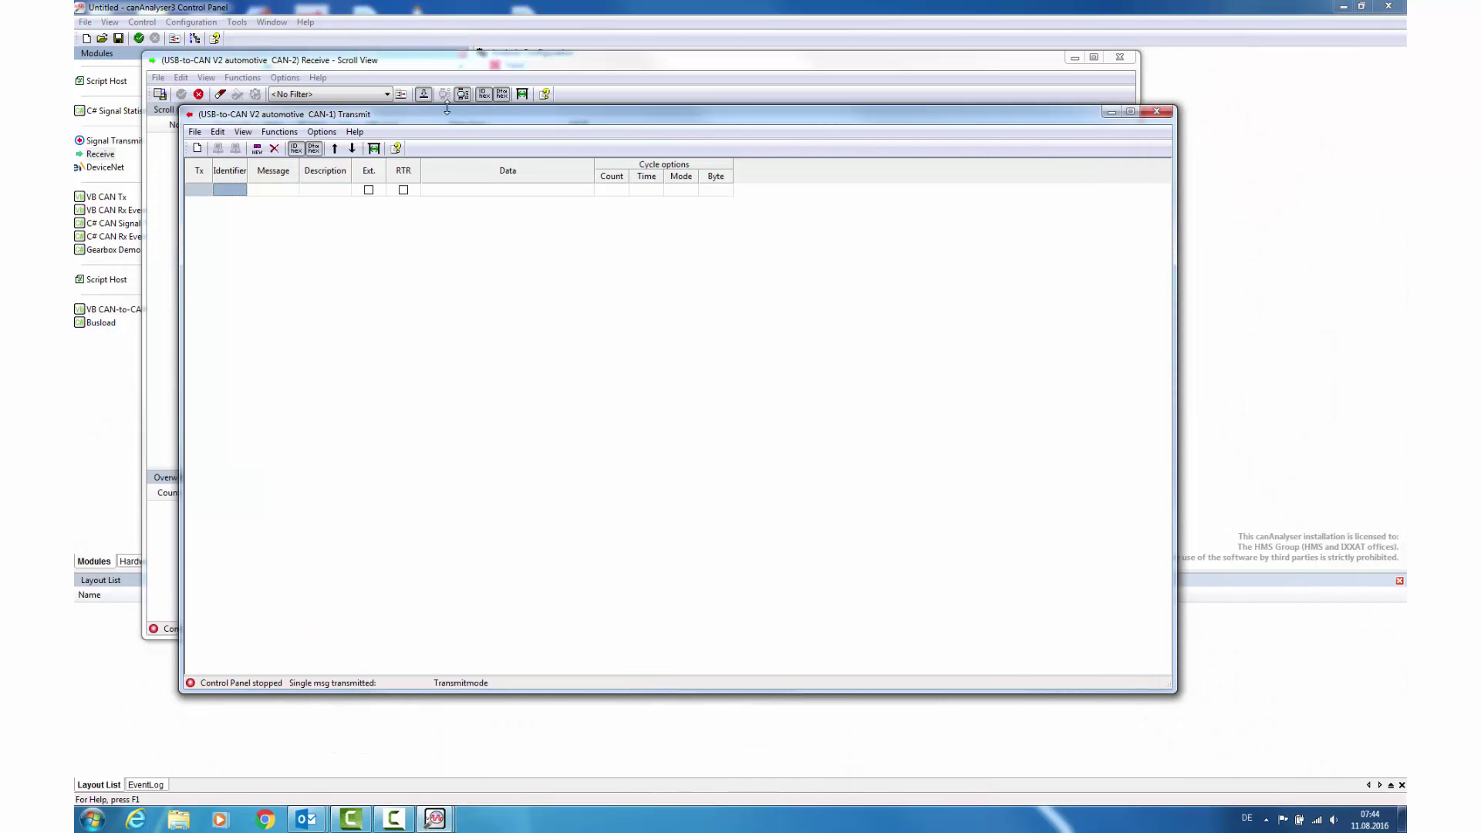
pyautogui.moveTo(447, 114); pyautogui.dragTo(969, 180)
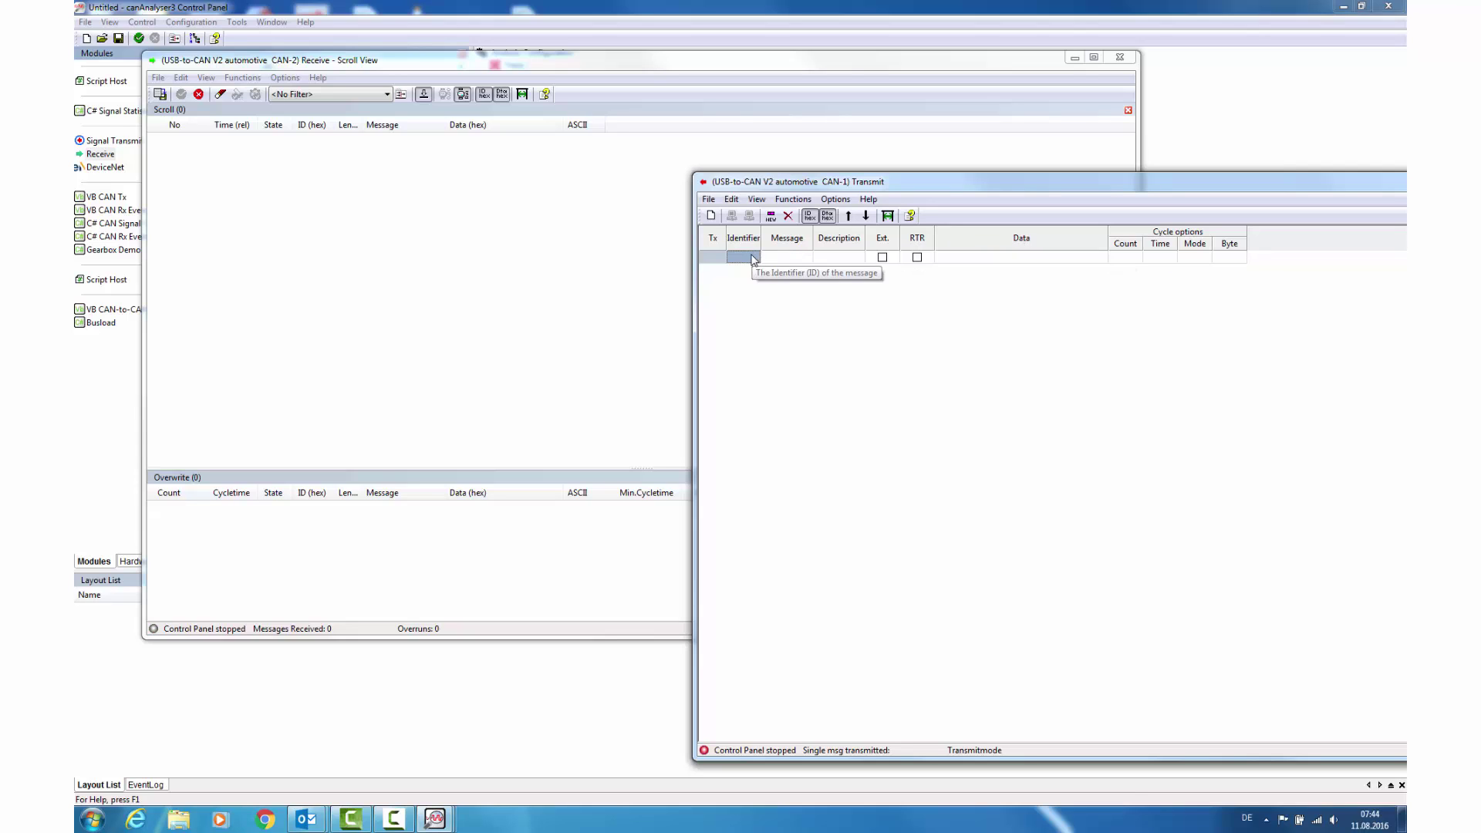
# Step: Enter message ID 1 with data 01 02 03 04 and cycle time 1000
pyautogui.write('1')
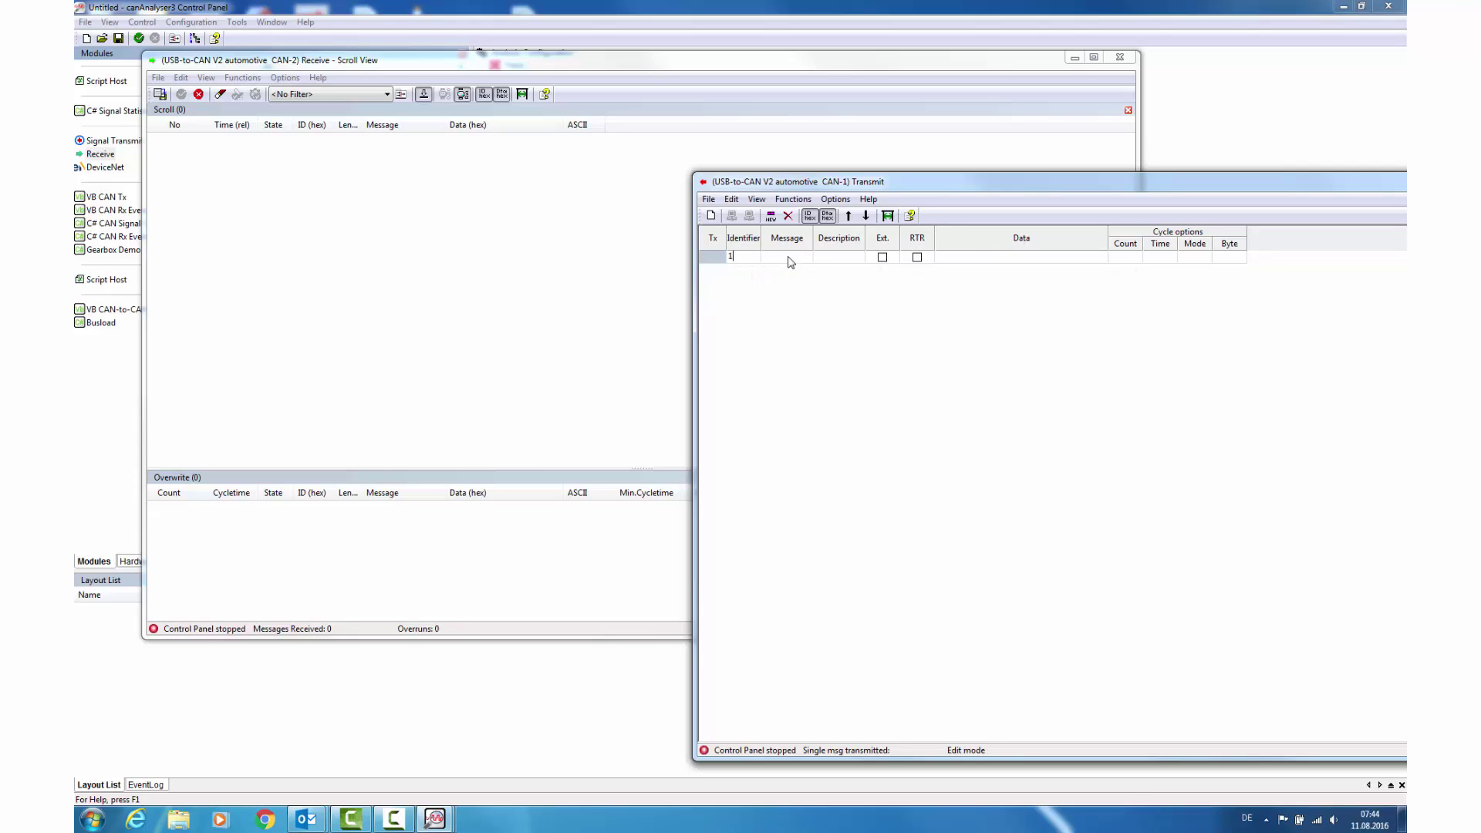
pyautogui.click(985, 256)
pyautogui.write('01 02 03 04')
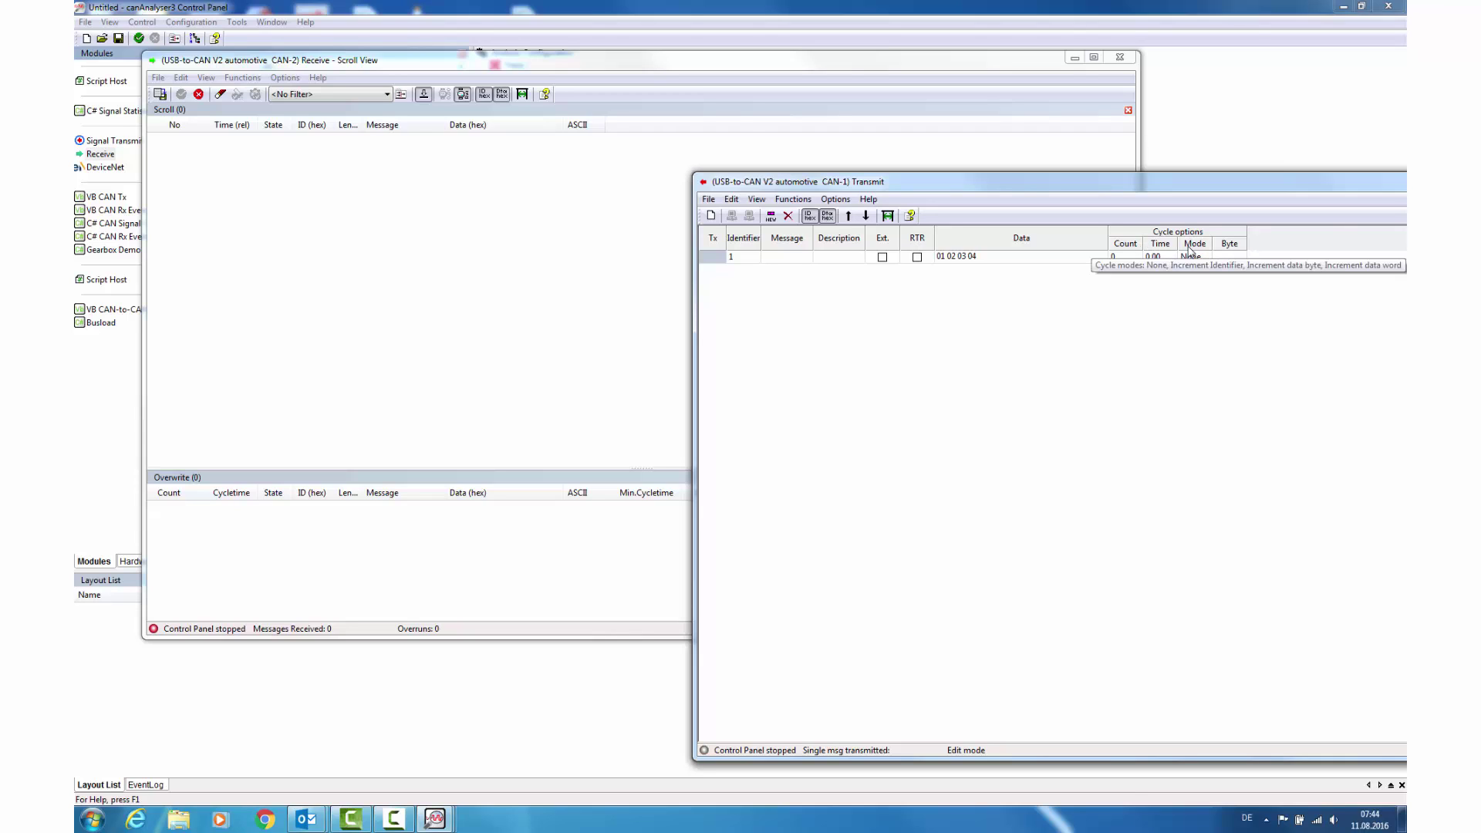
pyautogui.click(1152, 259)
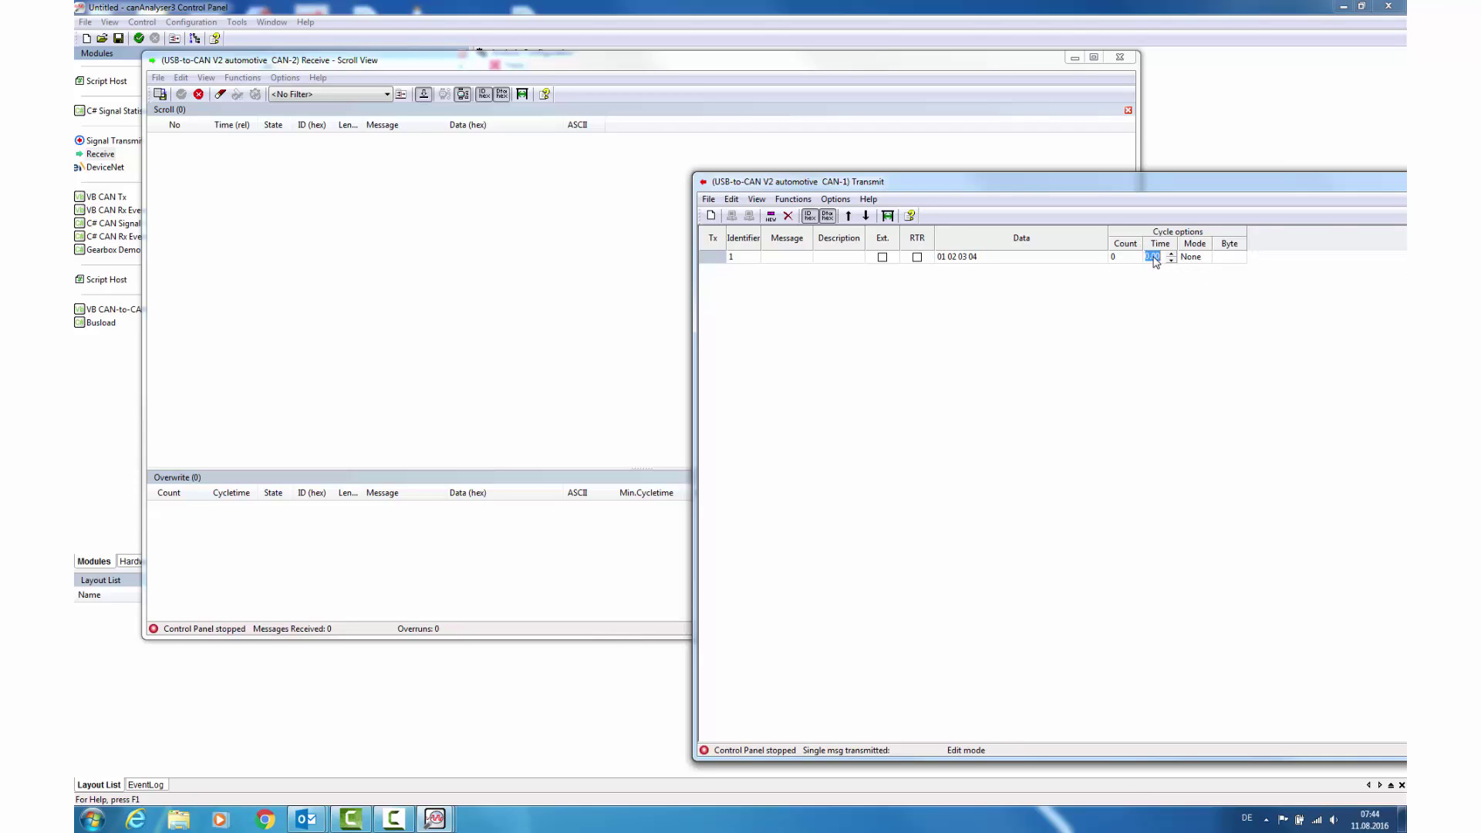
pyautogui.write('1000')
pyautogui.press('Tab')
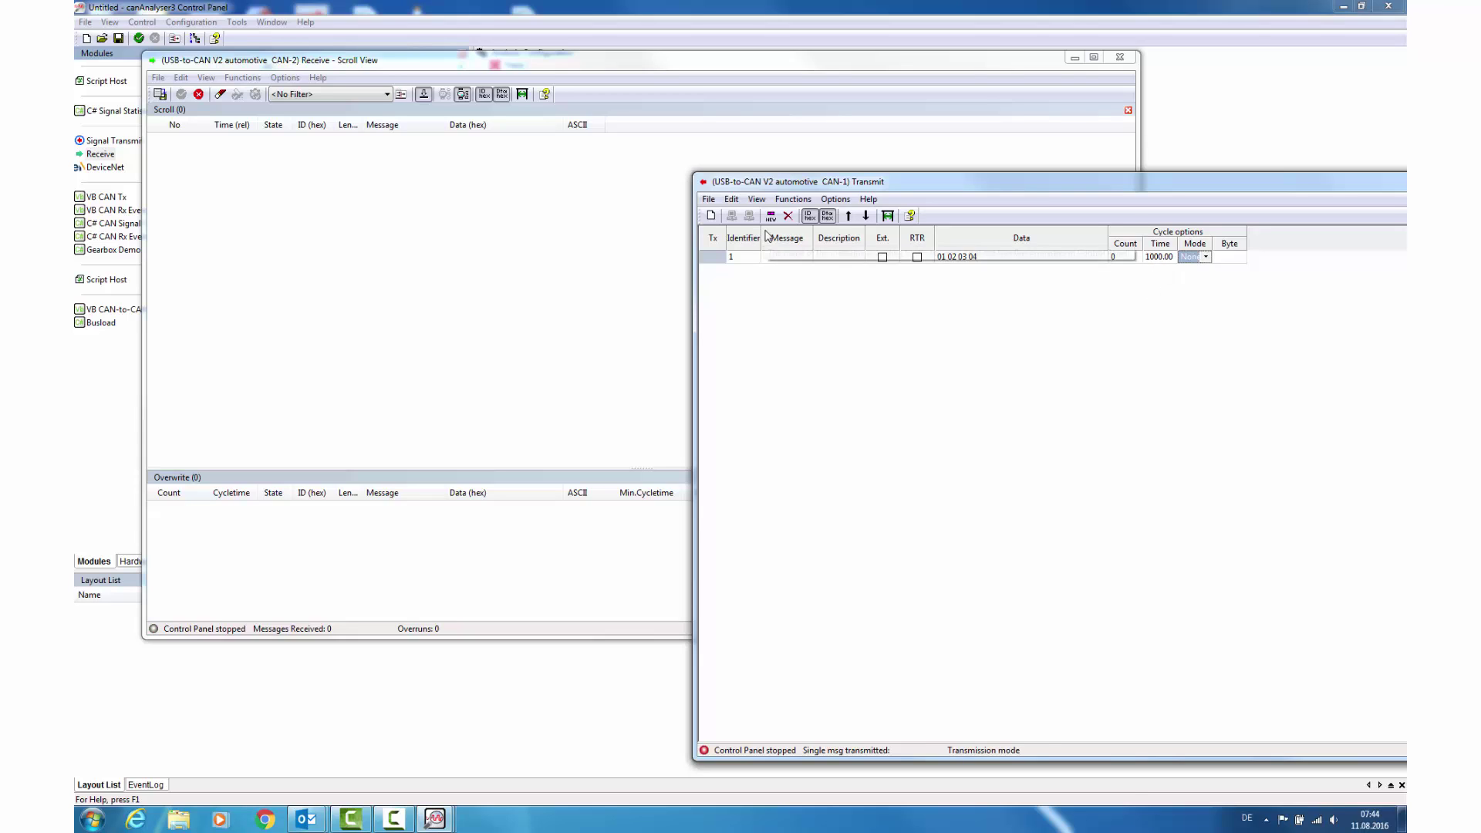
# Step: Add a second message, ID 2 with data 05 06 07 08 and cycle time 100
pyautogui.click(771, 216)
pyautogui.click(745, 272)
pyautogui.write('2')
pyautogui.click(986, 271)
pyautogui.write('05')
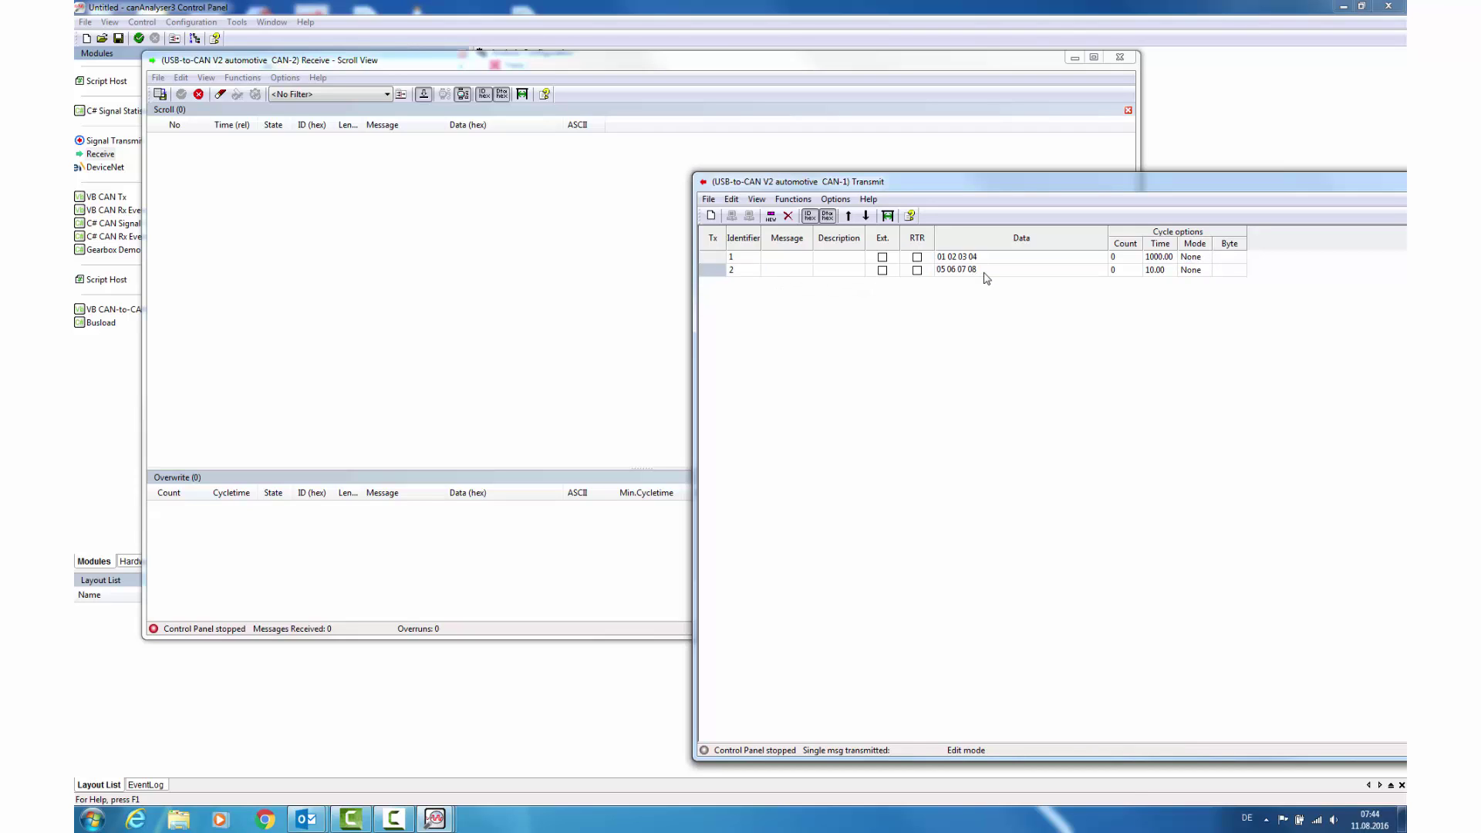
pyautogui.write(' 06 07 08')
pyautogui.press('Tab')
pyautogui.press('Tab')
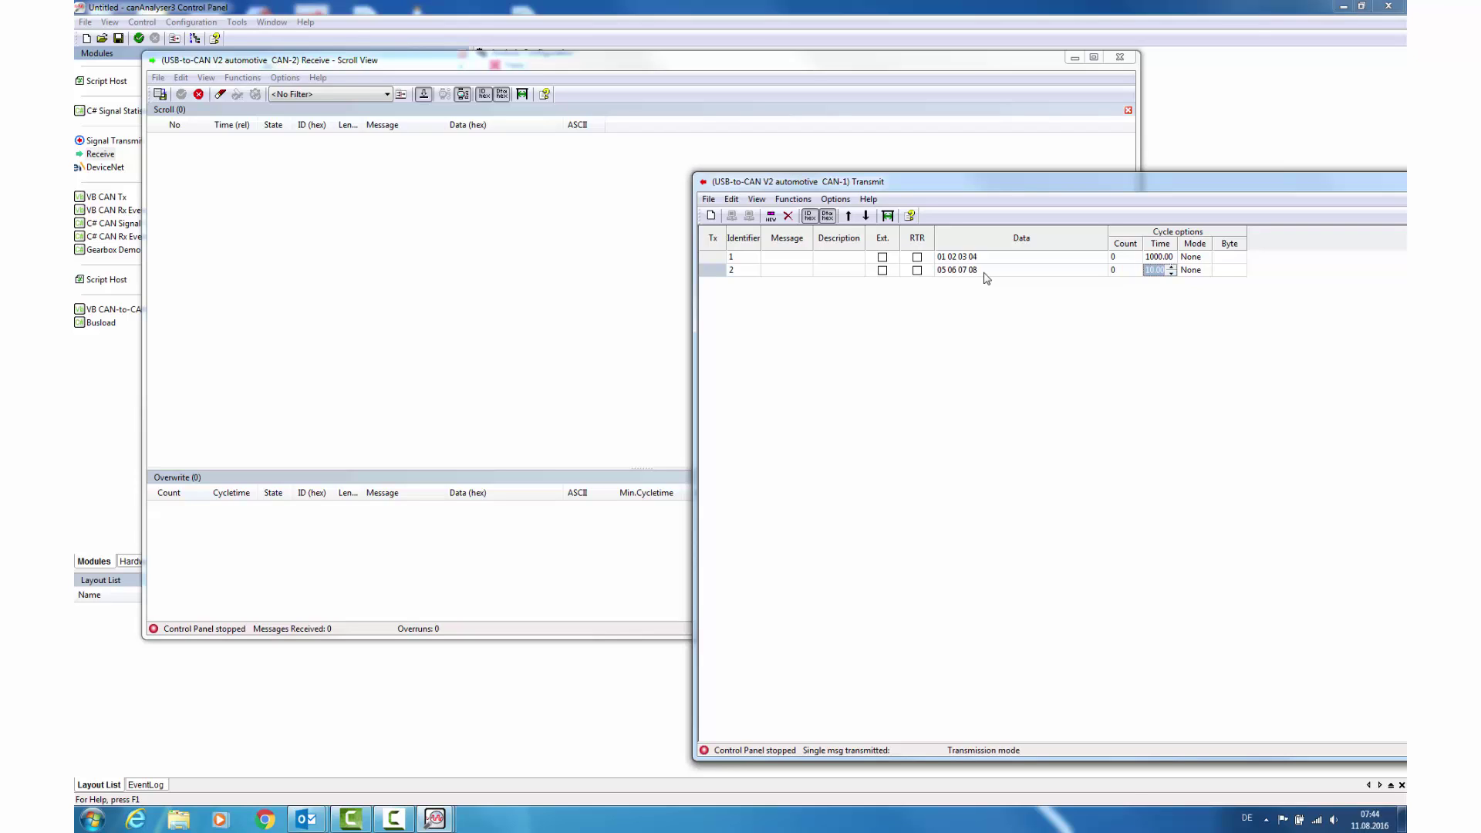
pyautogui.write('100')
pyautogui.press('Tab')
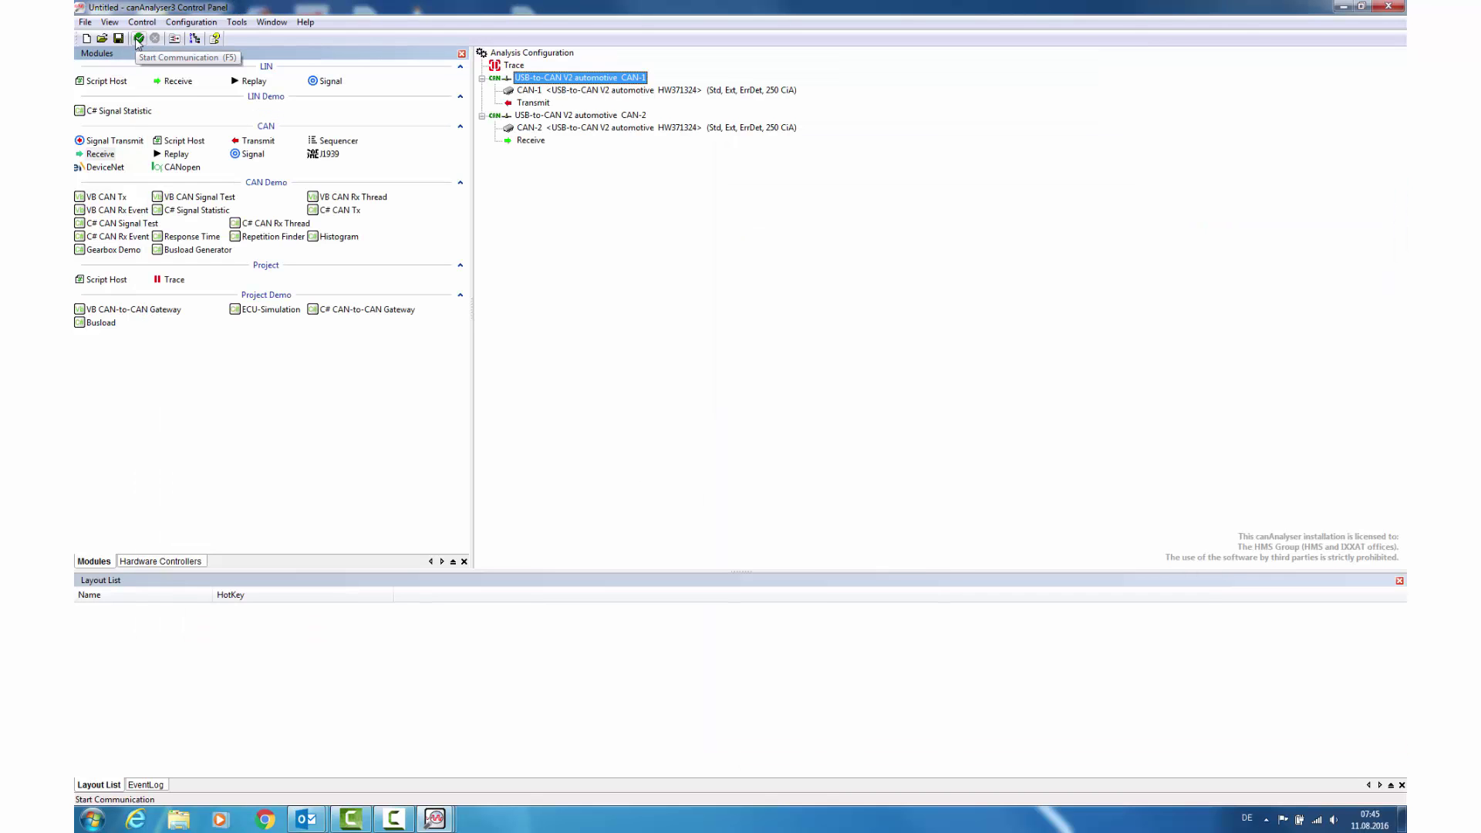
# Step: Start CAN communication, put the CAN-1 Transmit window in front of CAN-2 Receive, and select message 1
pyautogui.click(138, 39)
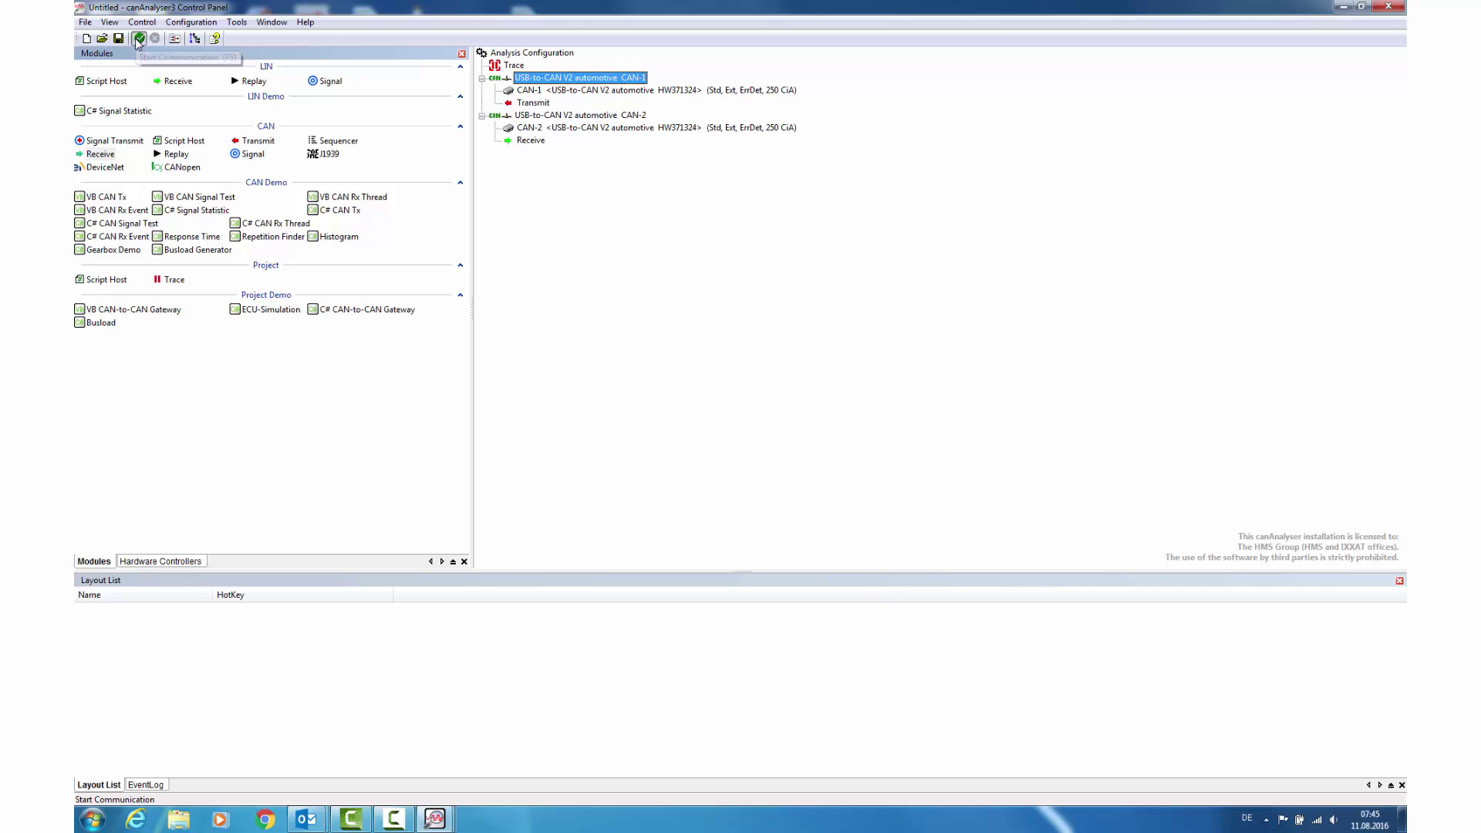
pyautogui.click(434, 818)
pyautogui.click(436, 752)
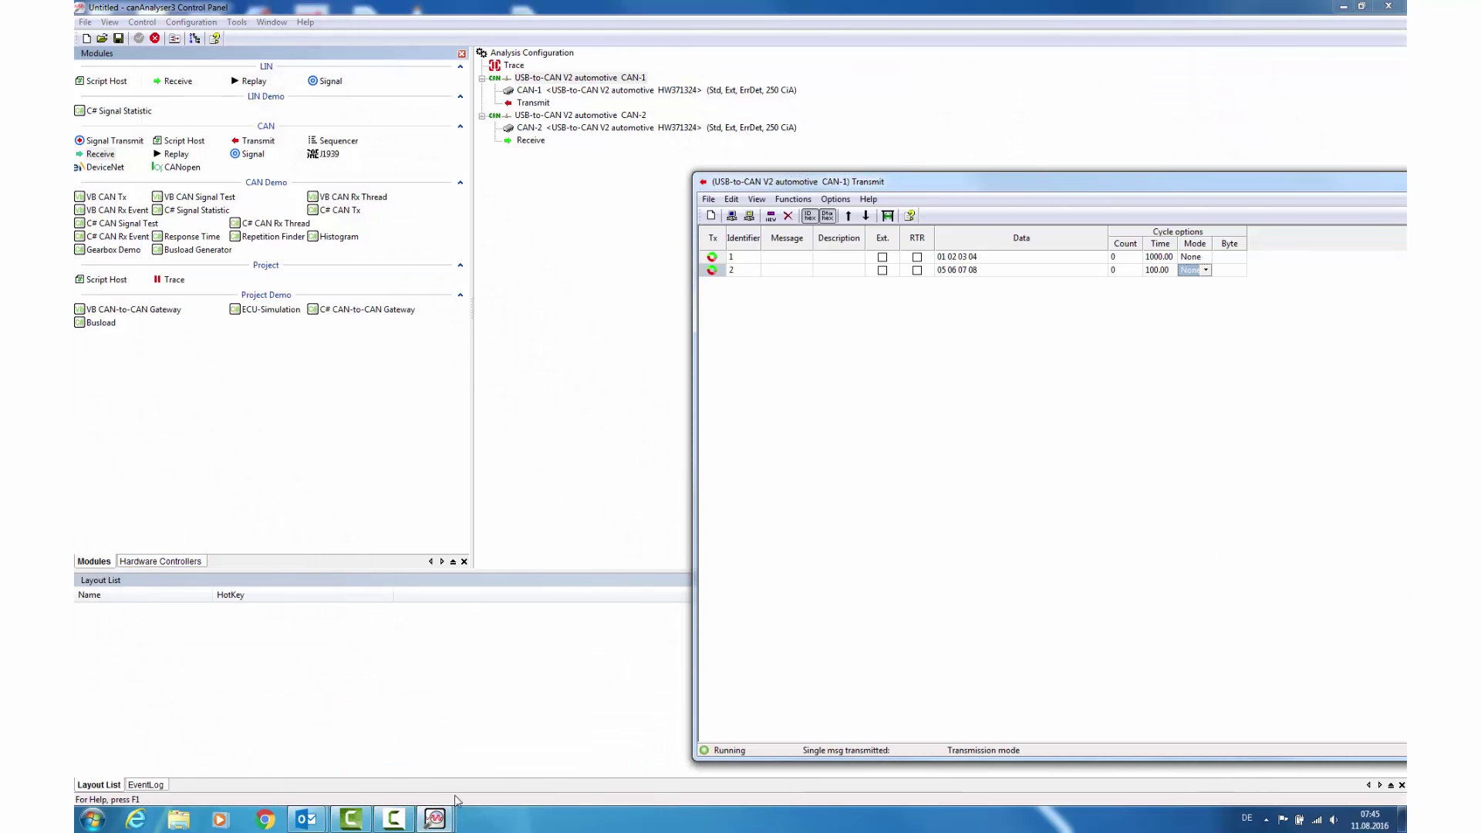
pyautogui.moveTo(434, 819)
pyautogui.click(558, 766)
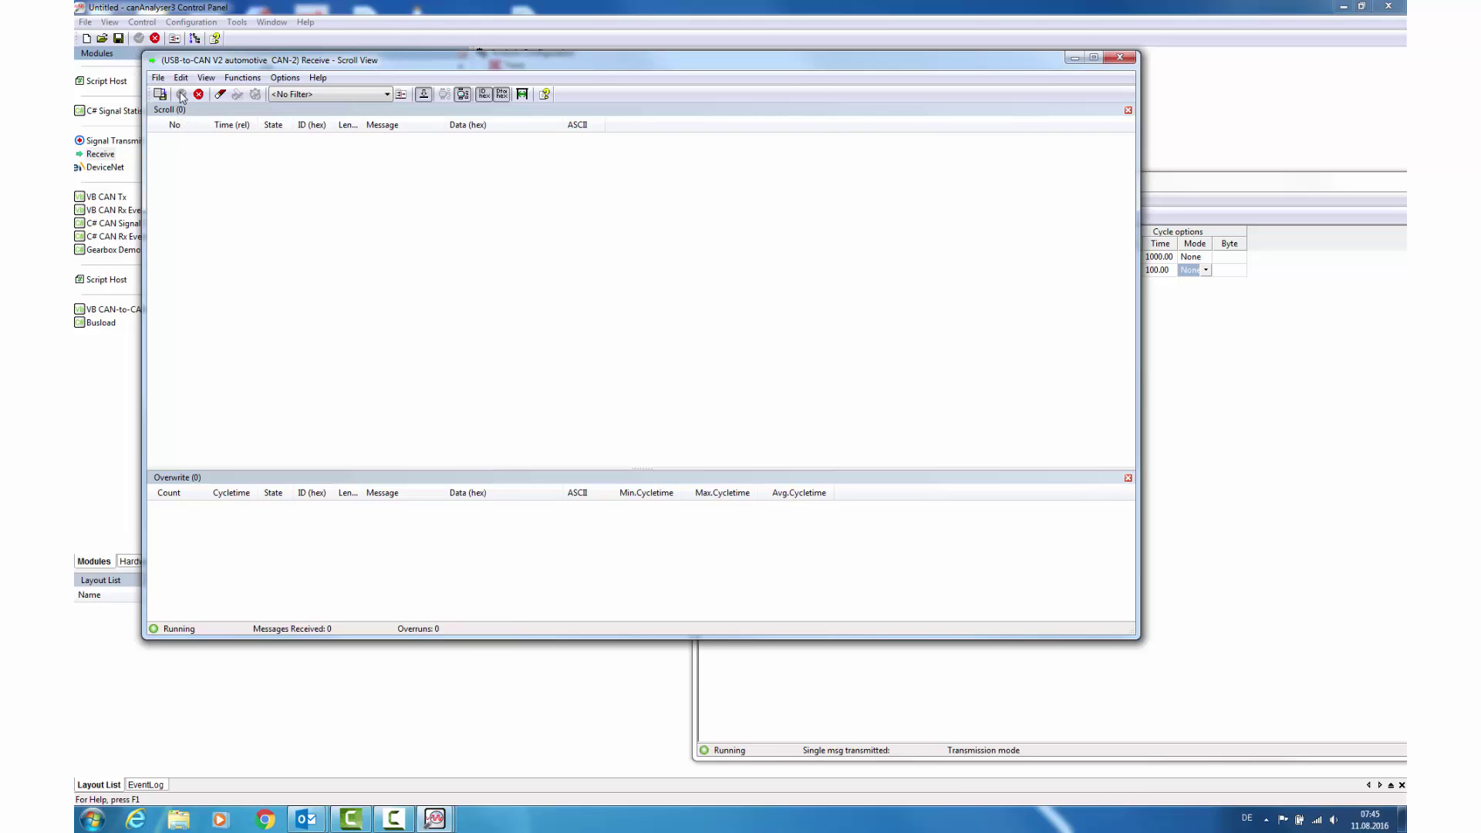
pyautogui.click(1219, 183)
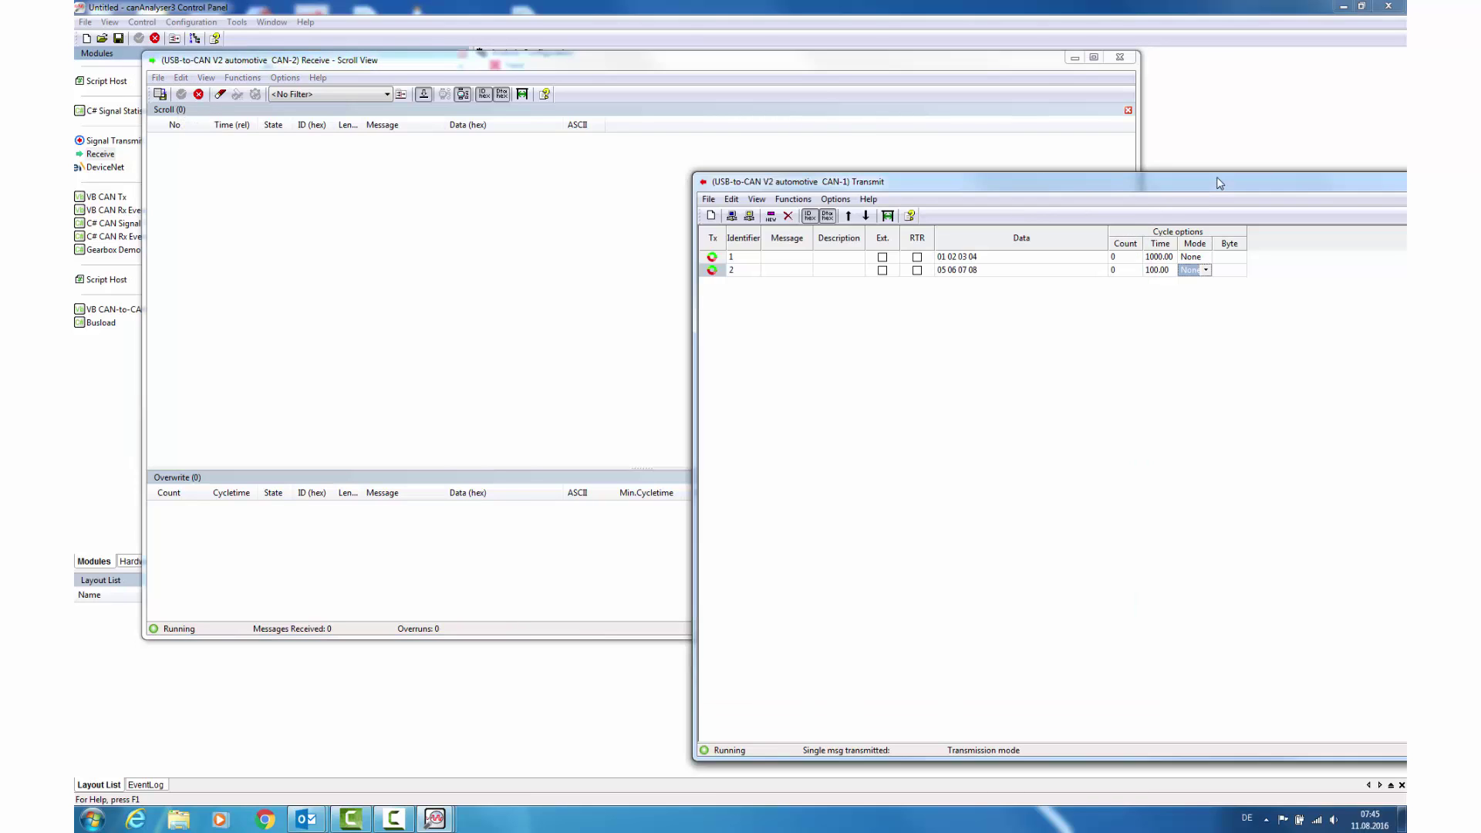
pyautogui.click(751, 260)
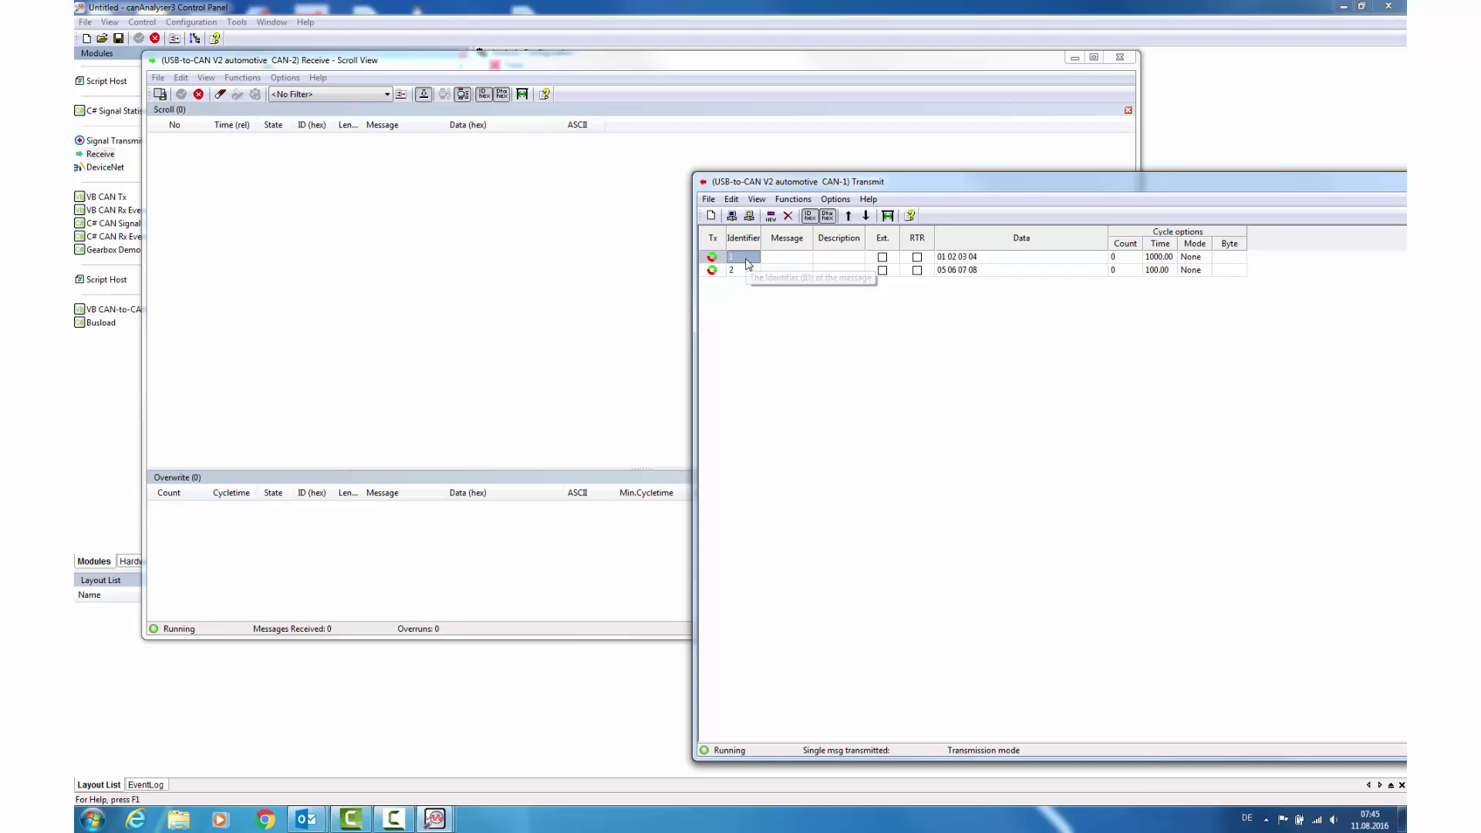
# Step: Send message 1 once and message 2 twice, then start message 1 transmitting cyclically every 1000 ms
pyautogui.click(714, 260)
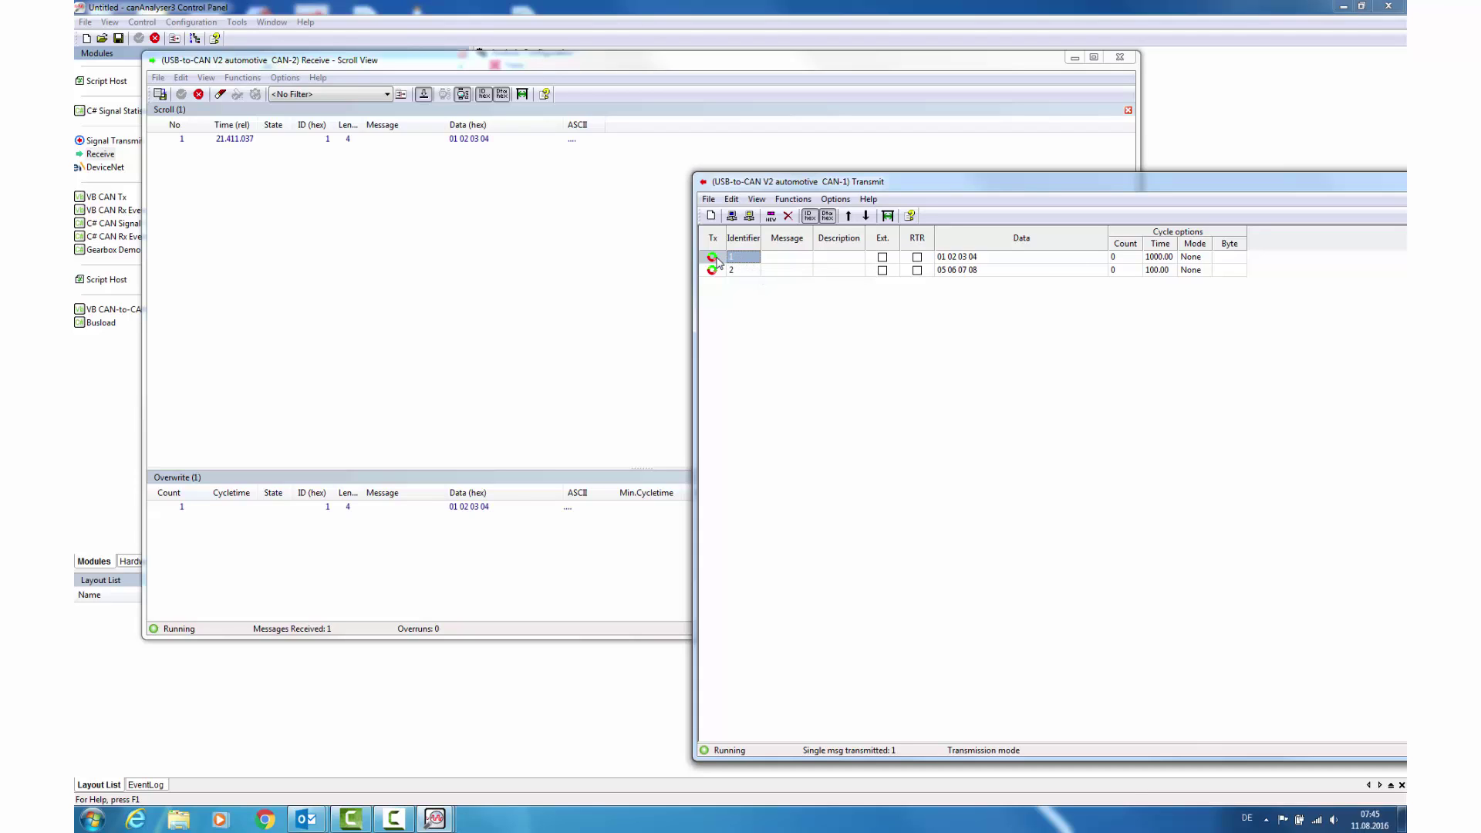
pyautogui.click(745, 274)
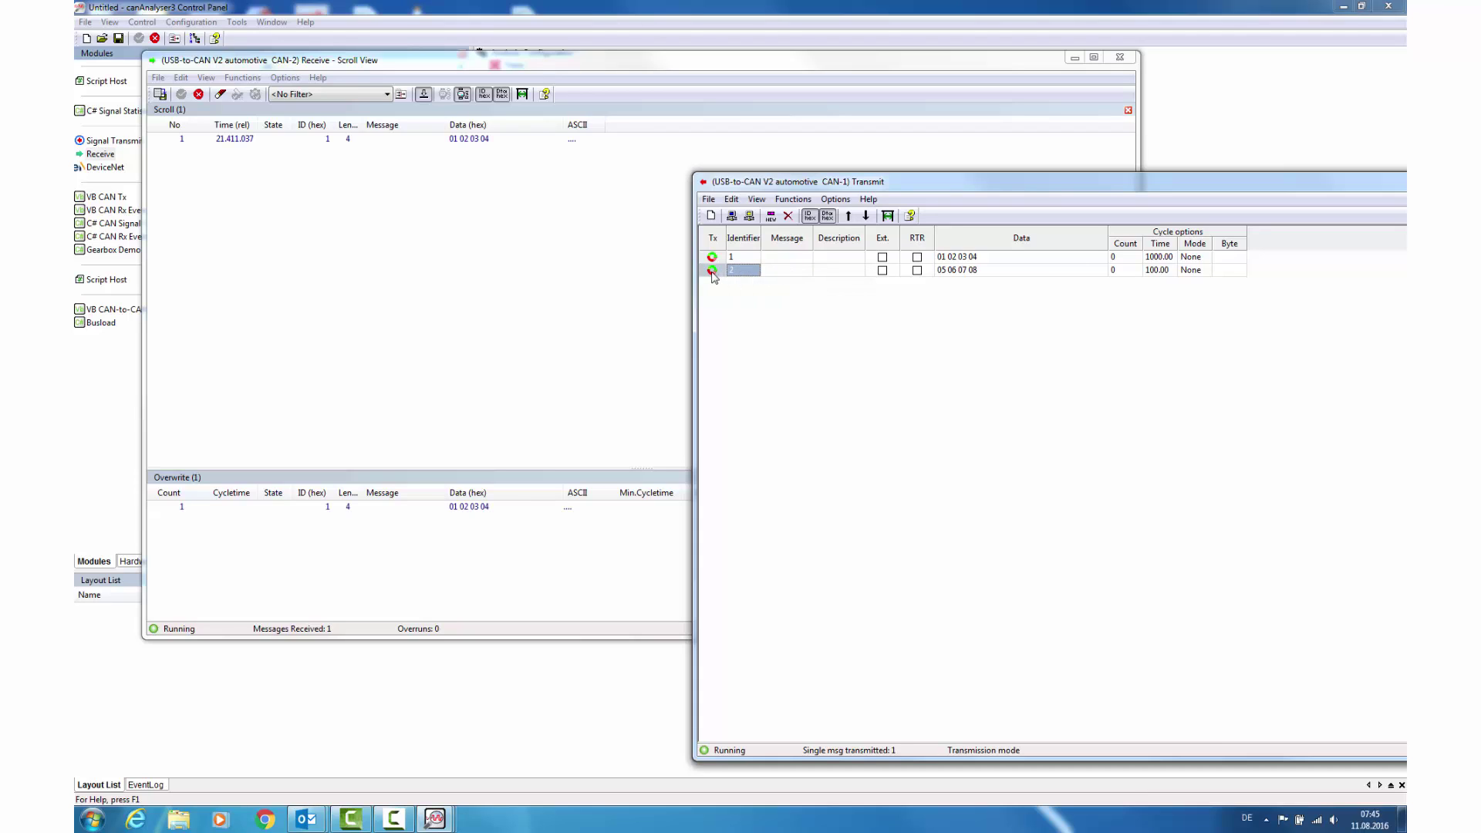
pyautogui.click(712, 271)
pyautogui.click(733, 219)
pyautogui.click(742, 257)
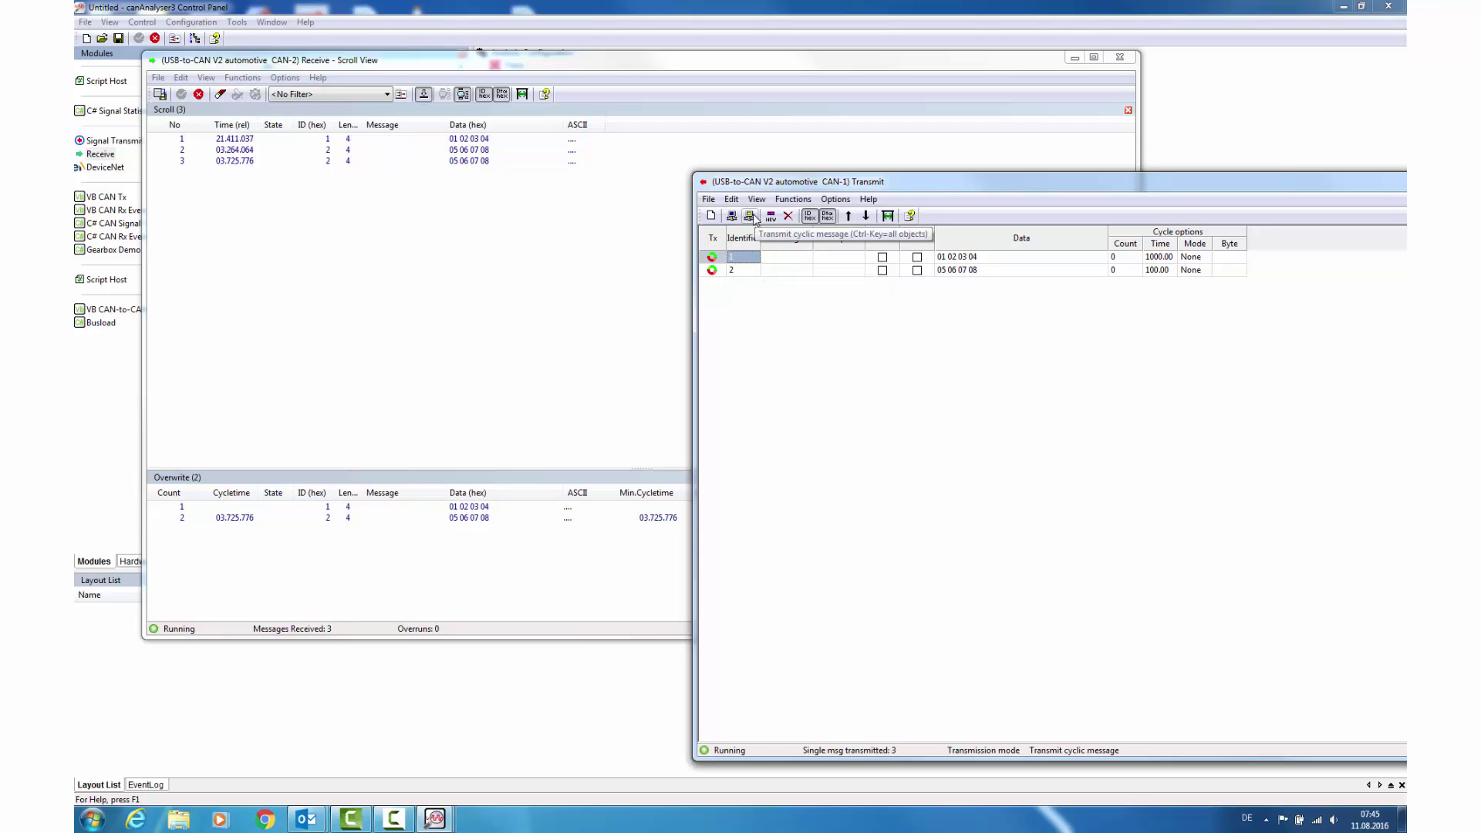
pyautogui.click(754, 219)
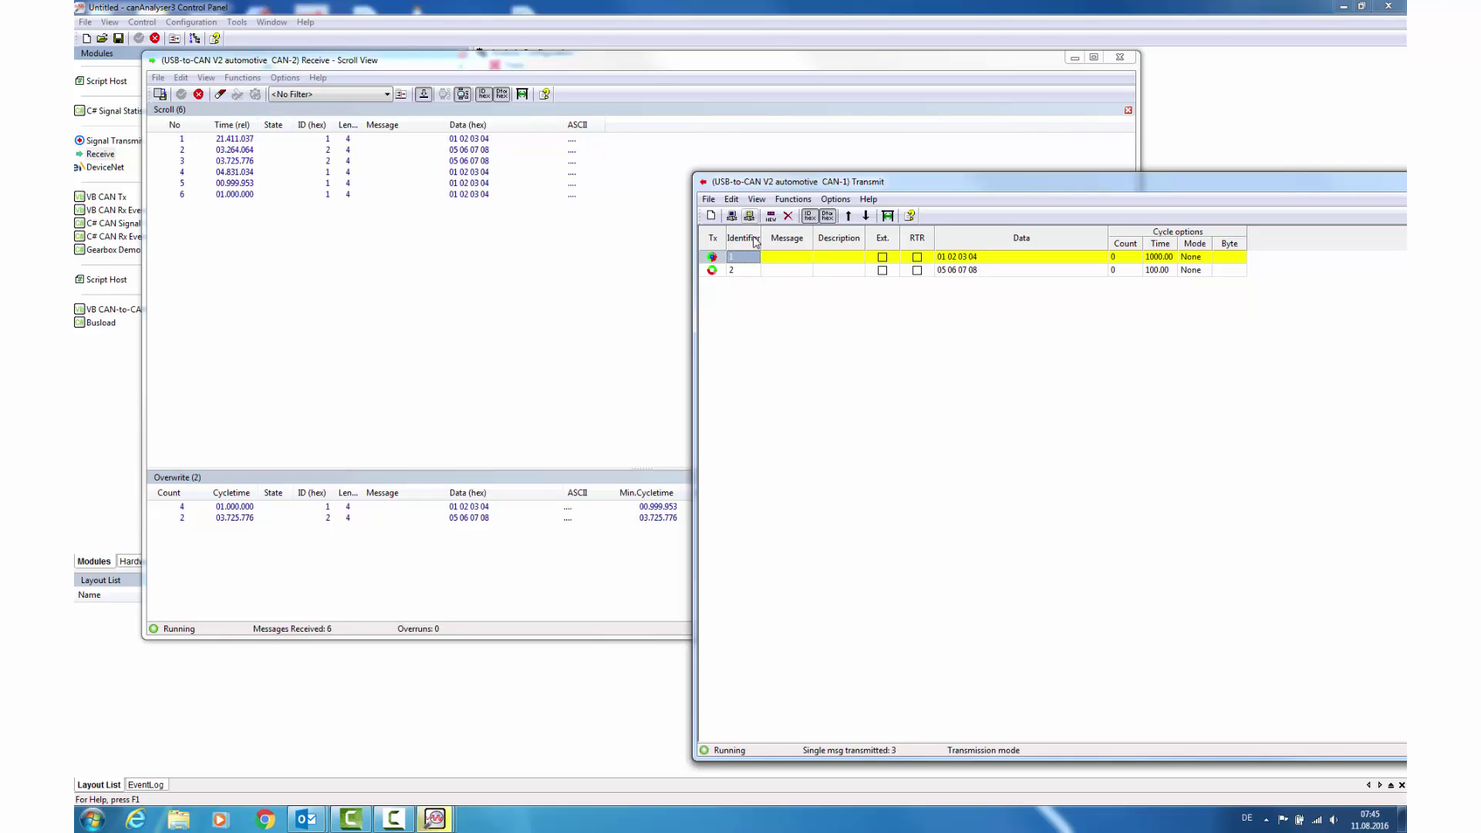
# Step: Start and stop cyclic sending of both messages twice, then bring CAN-2 Receive forward
pyautogui.click(745, 270)
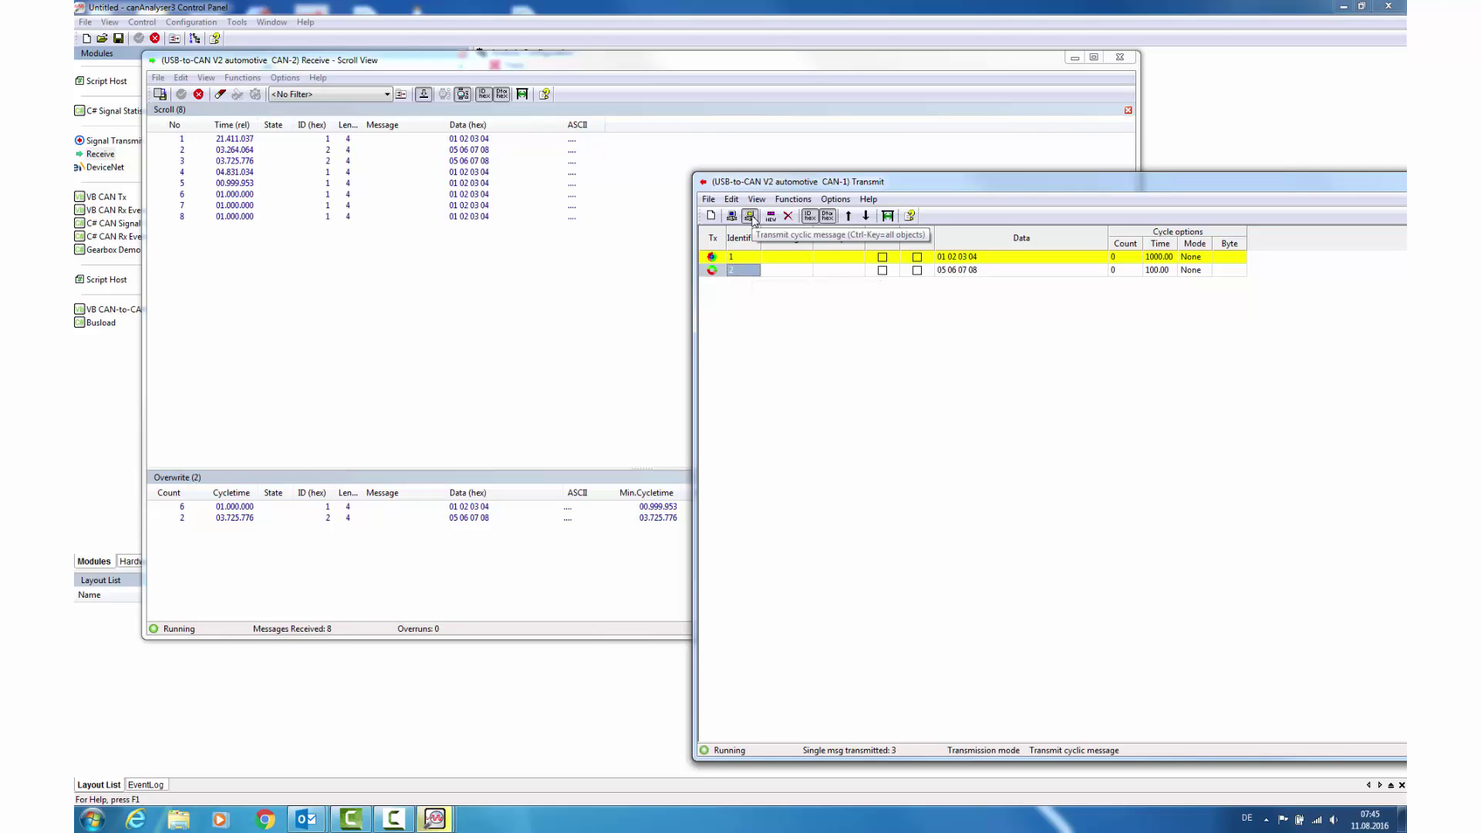
pyautogui.click(749, 216)
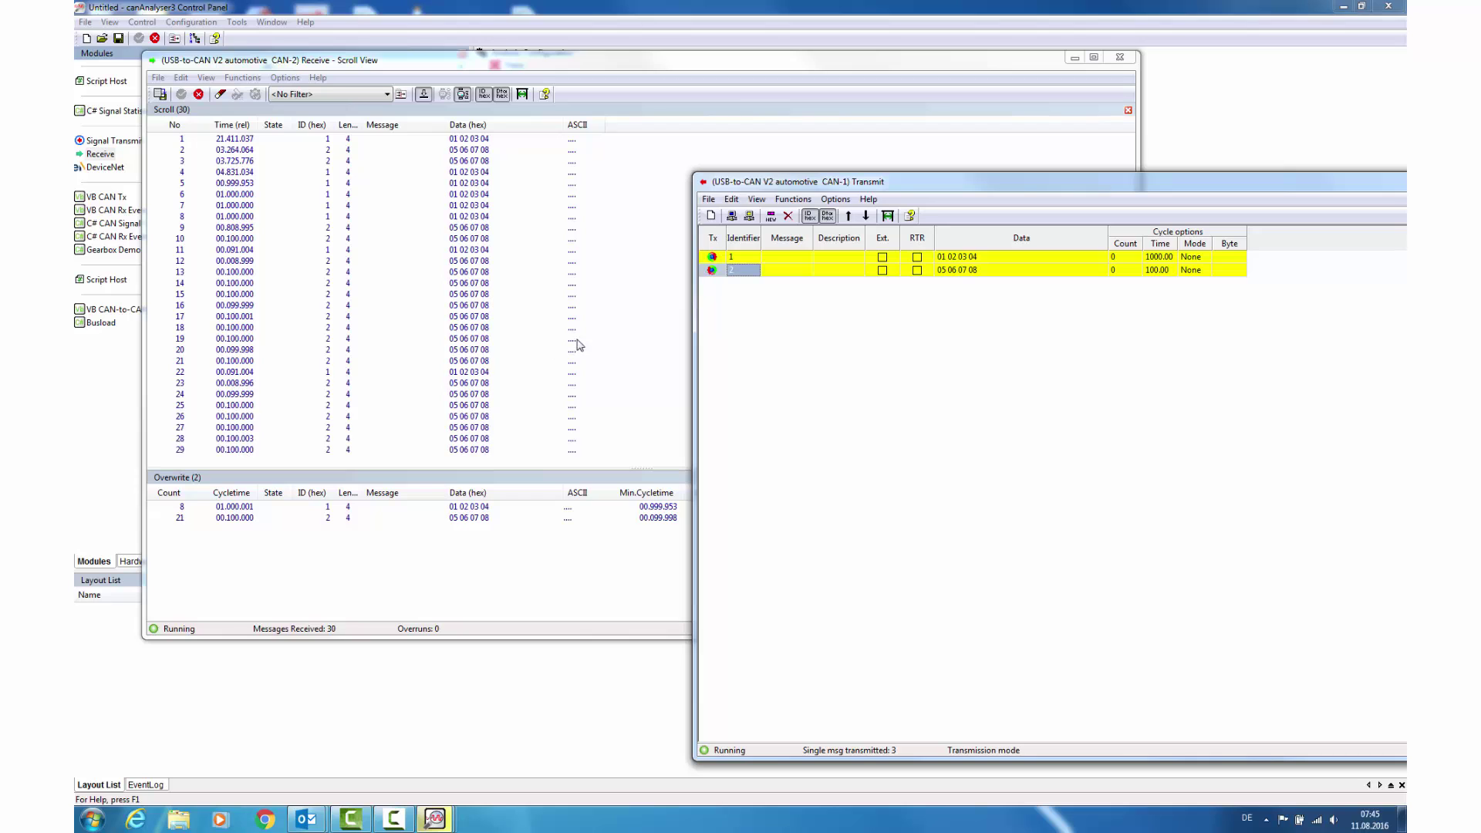
pyautogui.click(749, 217)
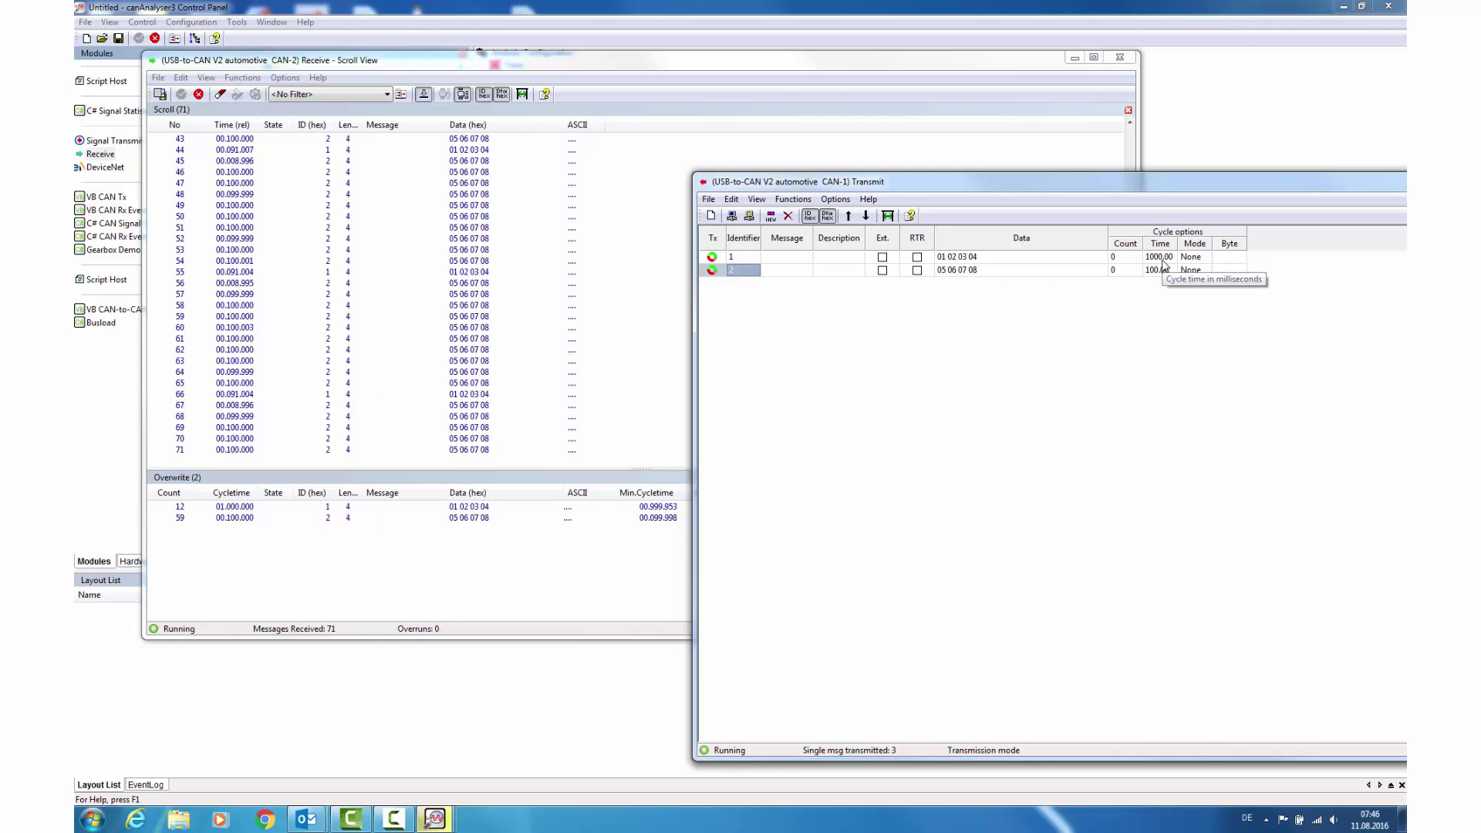
pyautogui.click(743, 257)
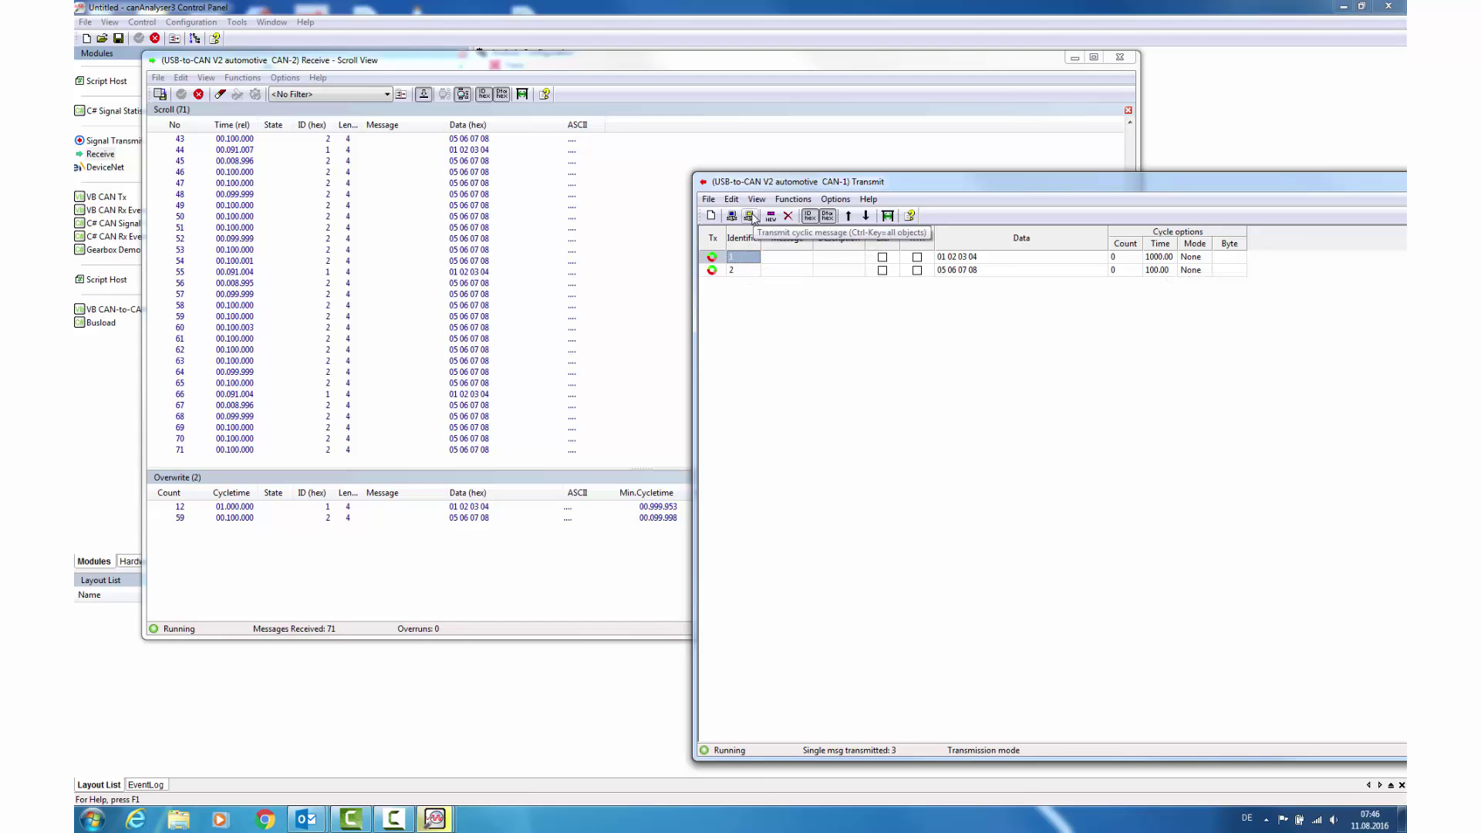
pyautogui.keyDown('ctrl'); pyautogui.click(752, 216); pyautogui.keyUp('ctrl')
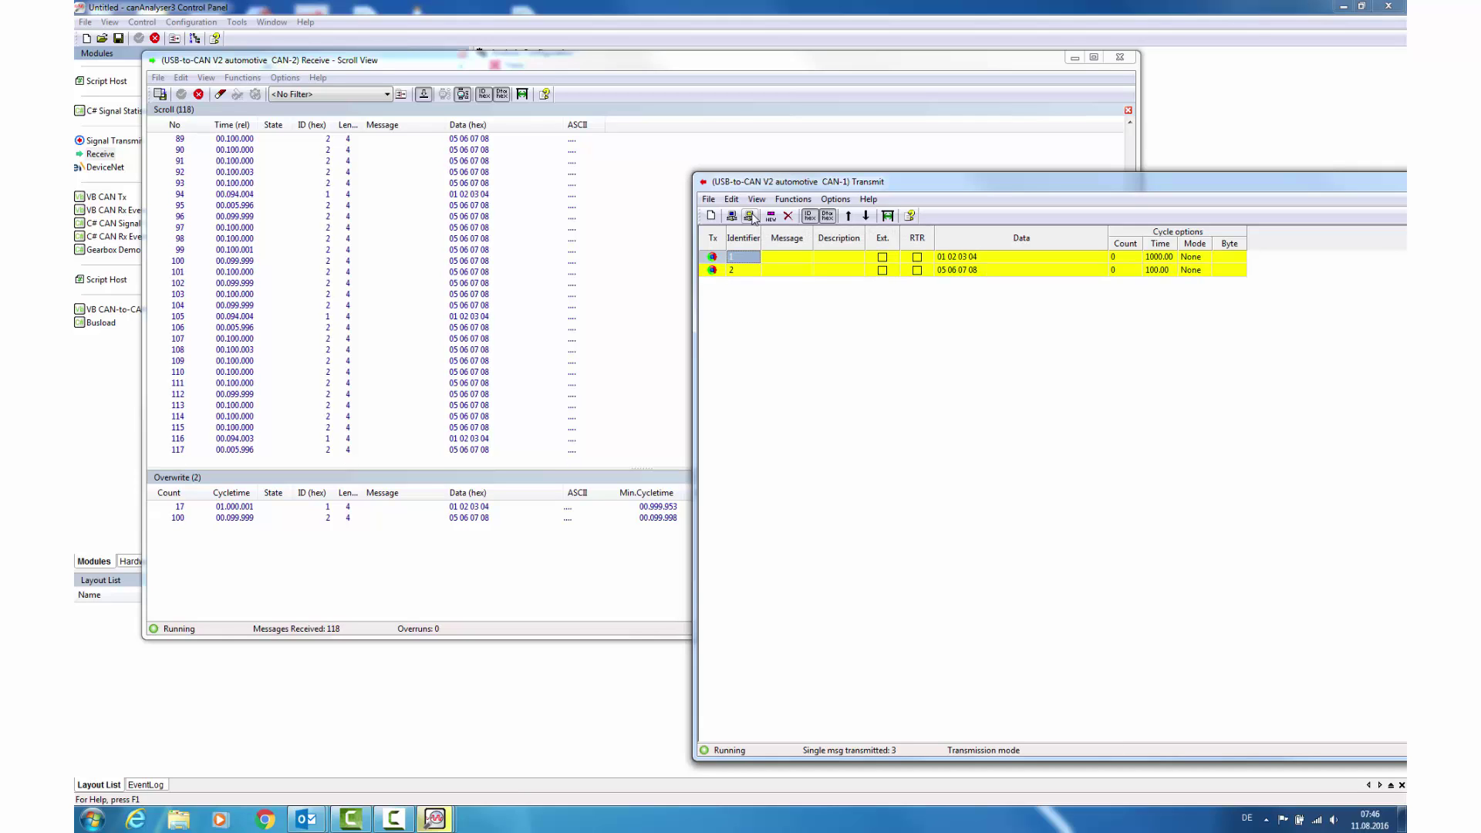
pyautogui.click(752, 217)
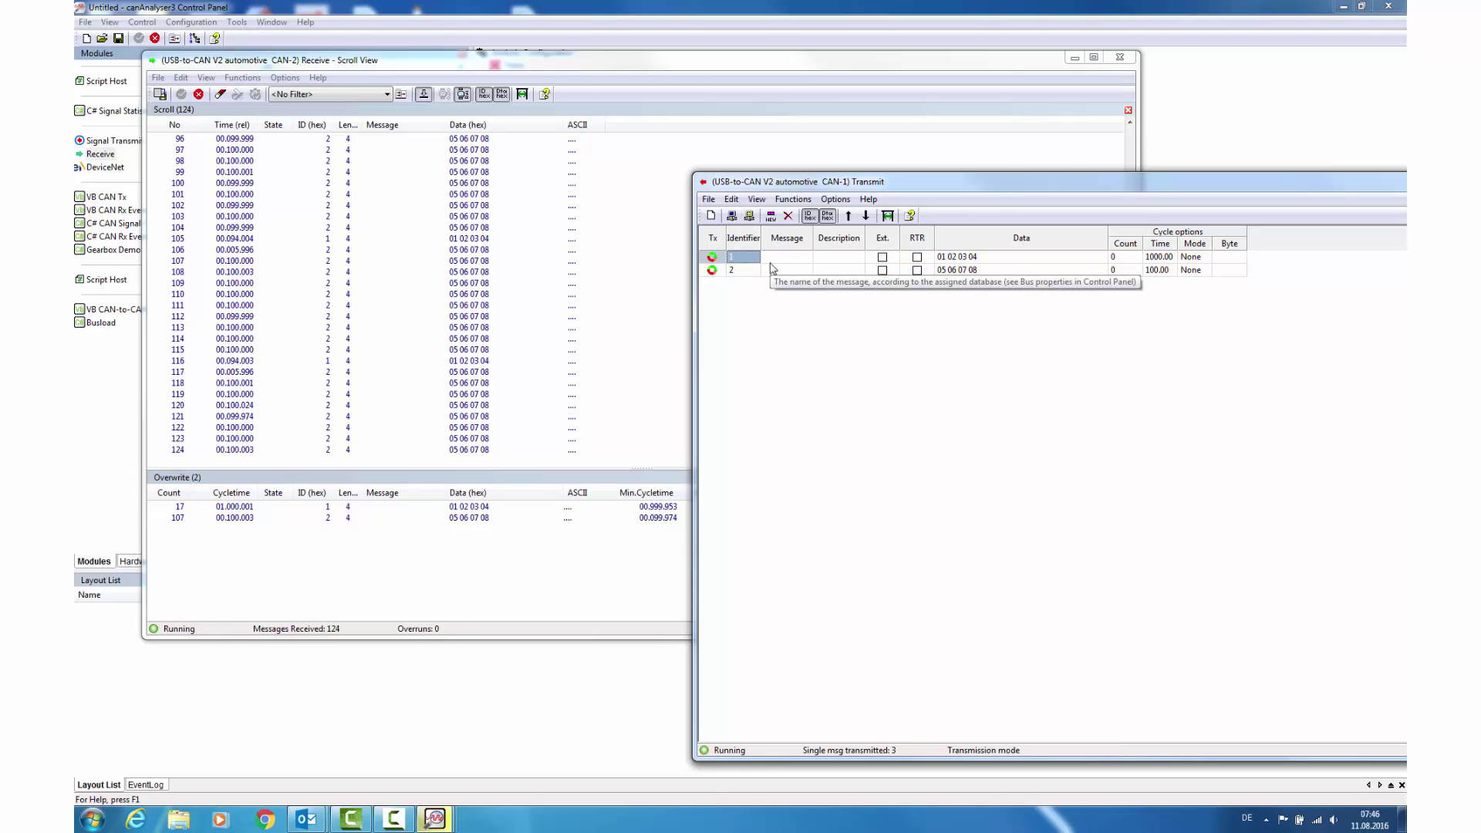
pyautogui.click(642, 194)
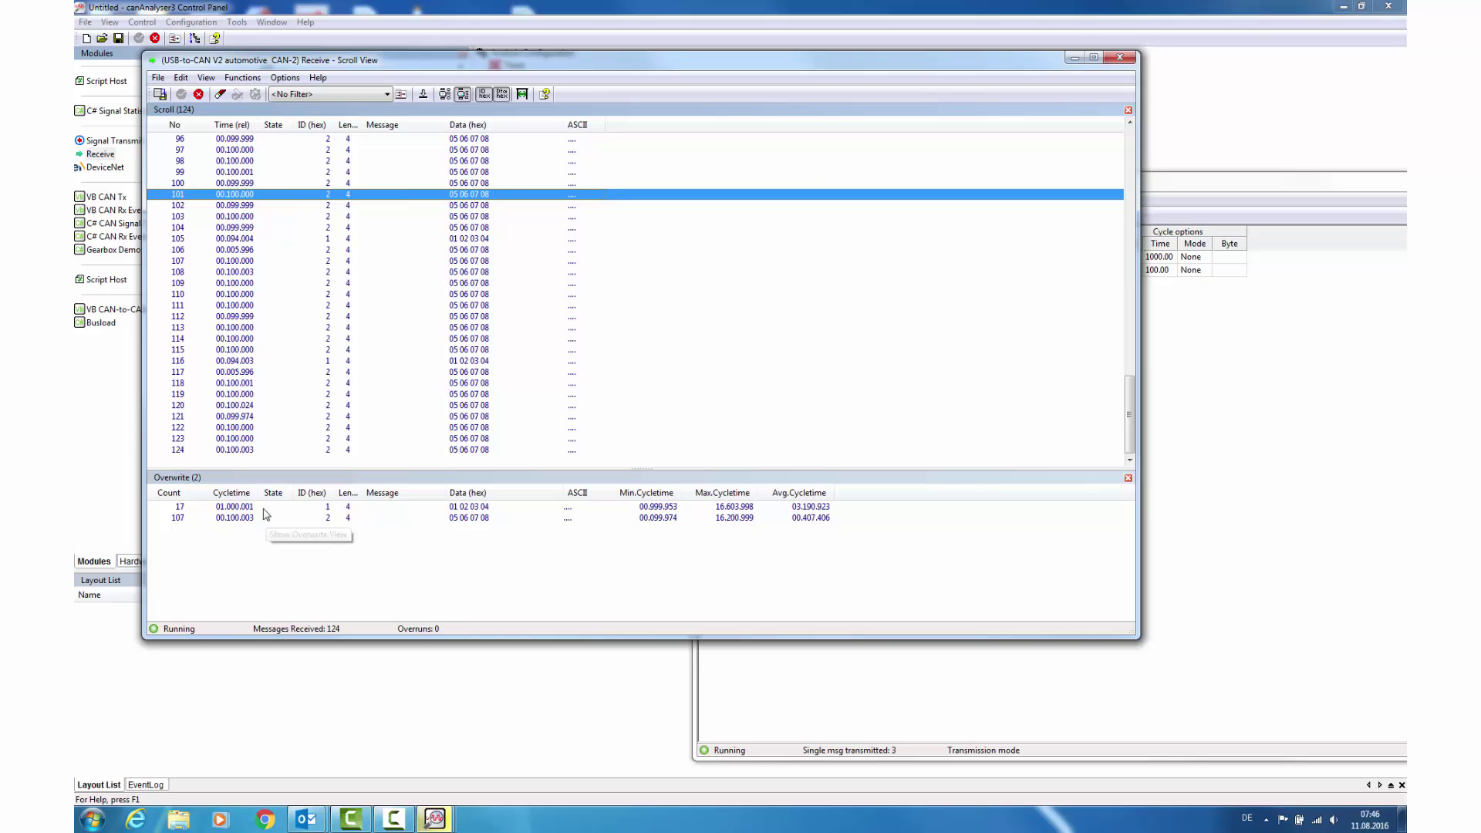
# Step: Scroll through the 124 received messages, then bring CAN-1 Transmit back to the front
pyautogui.scroll(3, 245, 270)
pyautogui.scroll(20, 245, 270)
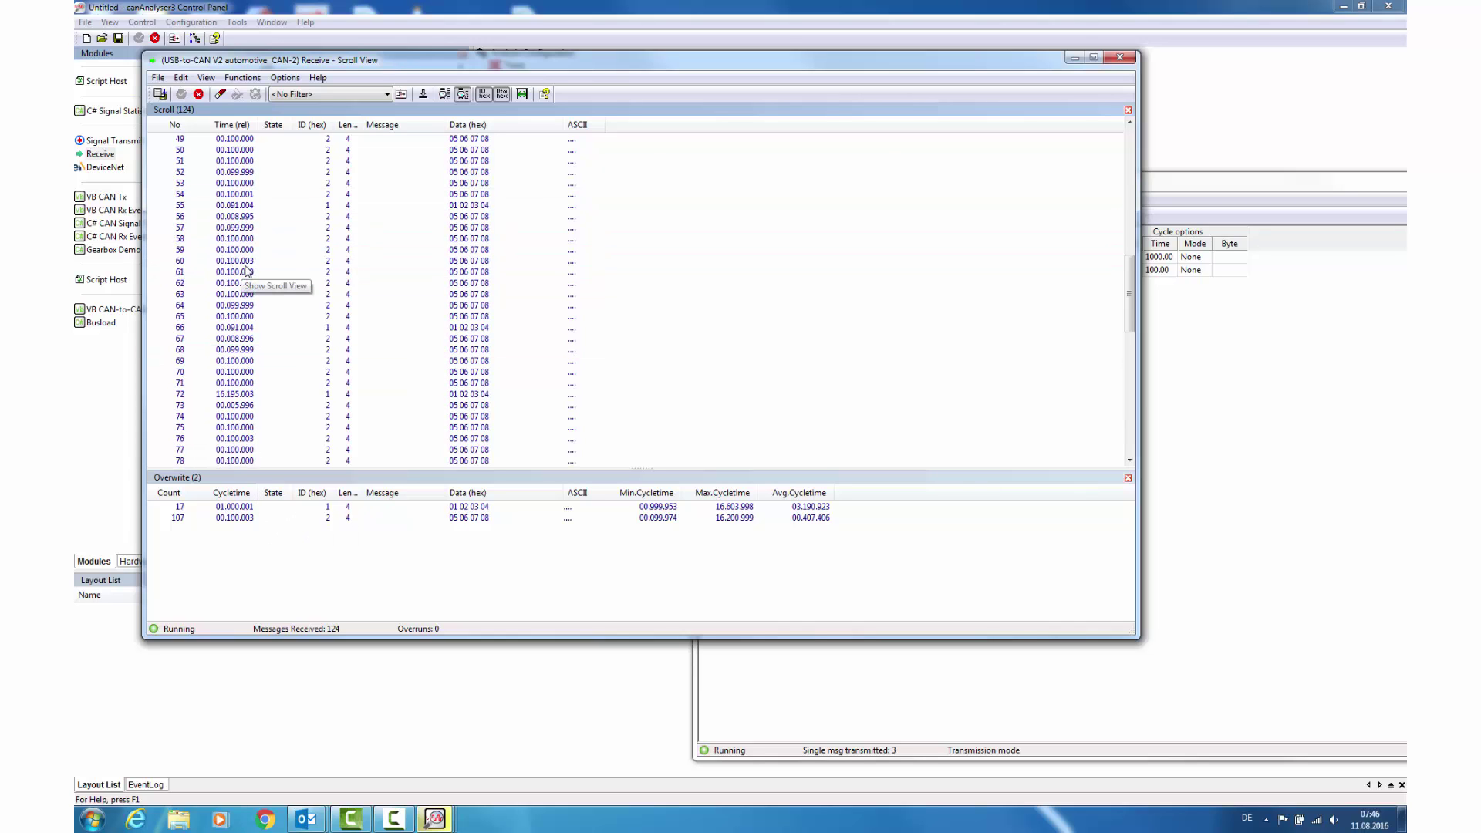
pyautogui.scroll(-20, 245, 270)
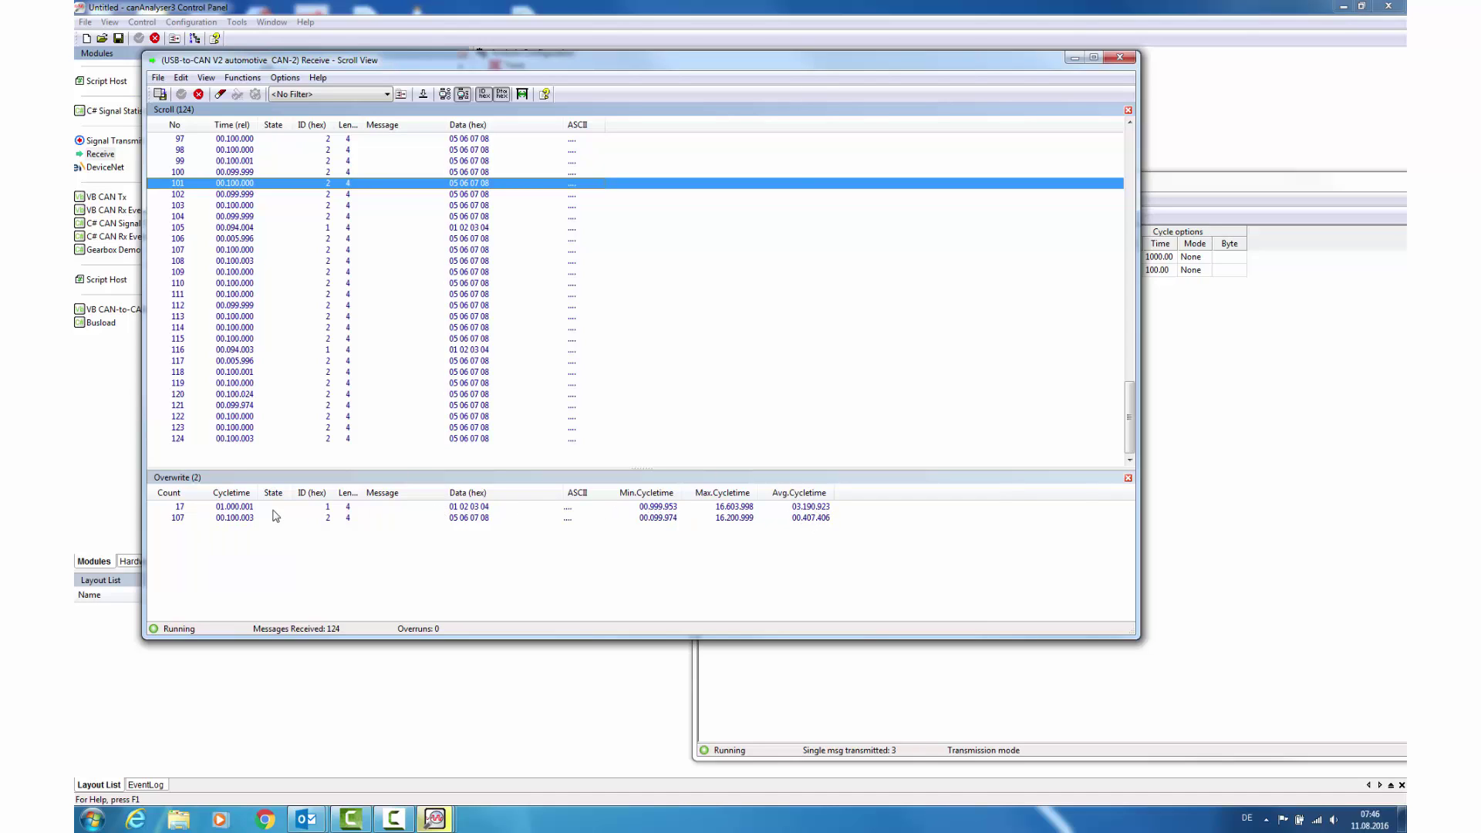
pyautogui.click(1239, 190)
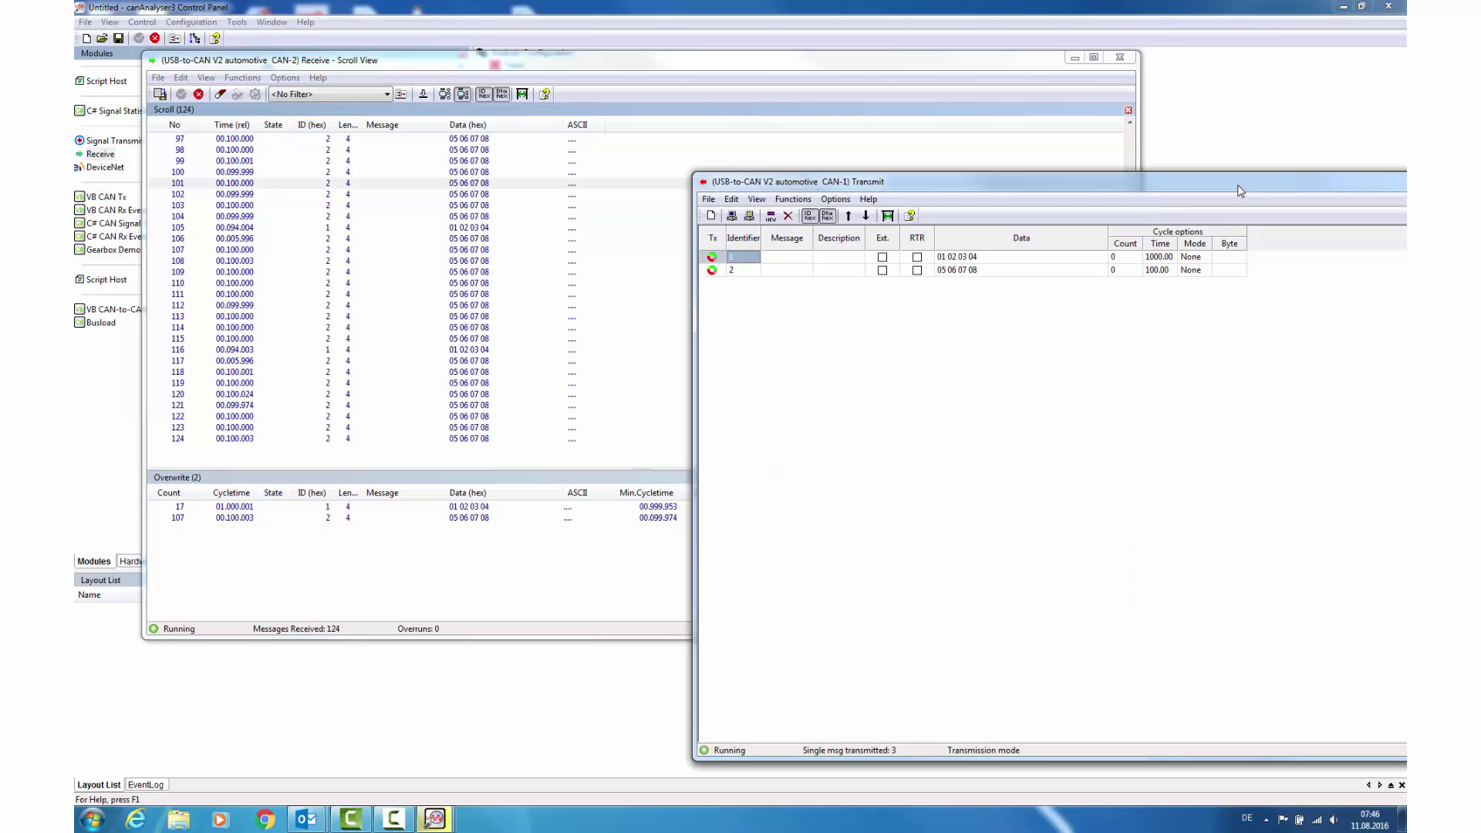
# Step: Start cyclic sending and change message 1's data to 01 02 03 05, then view it in CAN-2 Receive
pyautogui.click(750, 217)
pyautogui.click(1003, 262)
pyautogui.press('Return')
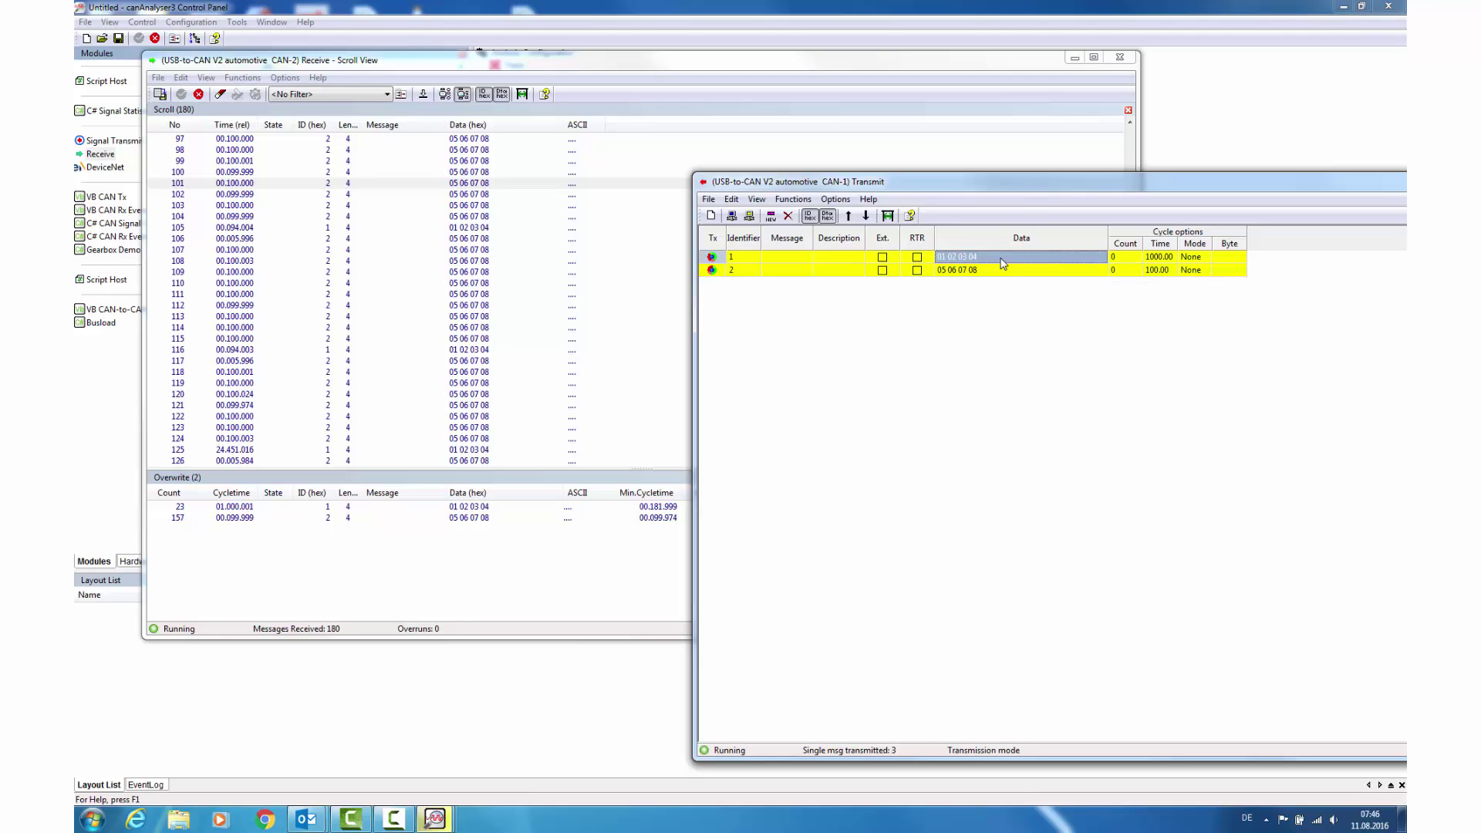
pyautogui.click(1003, 262)
pyautogui.click(1003, 262)
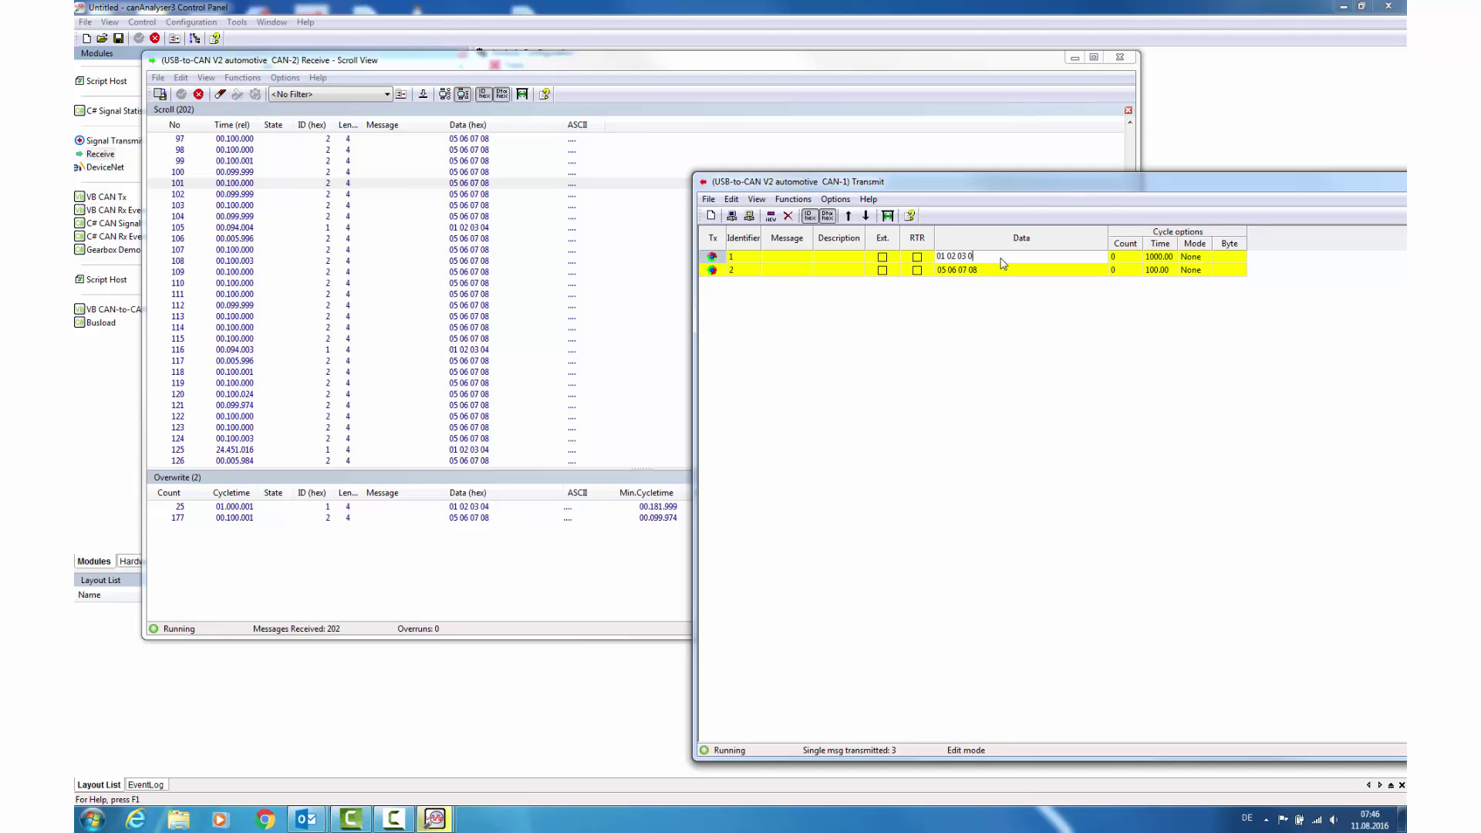
pyautogui.press('Return')
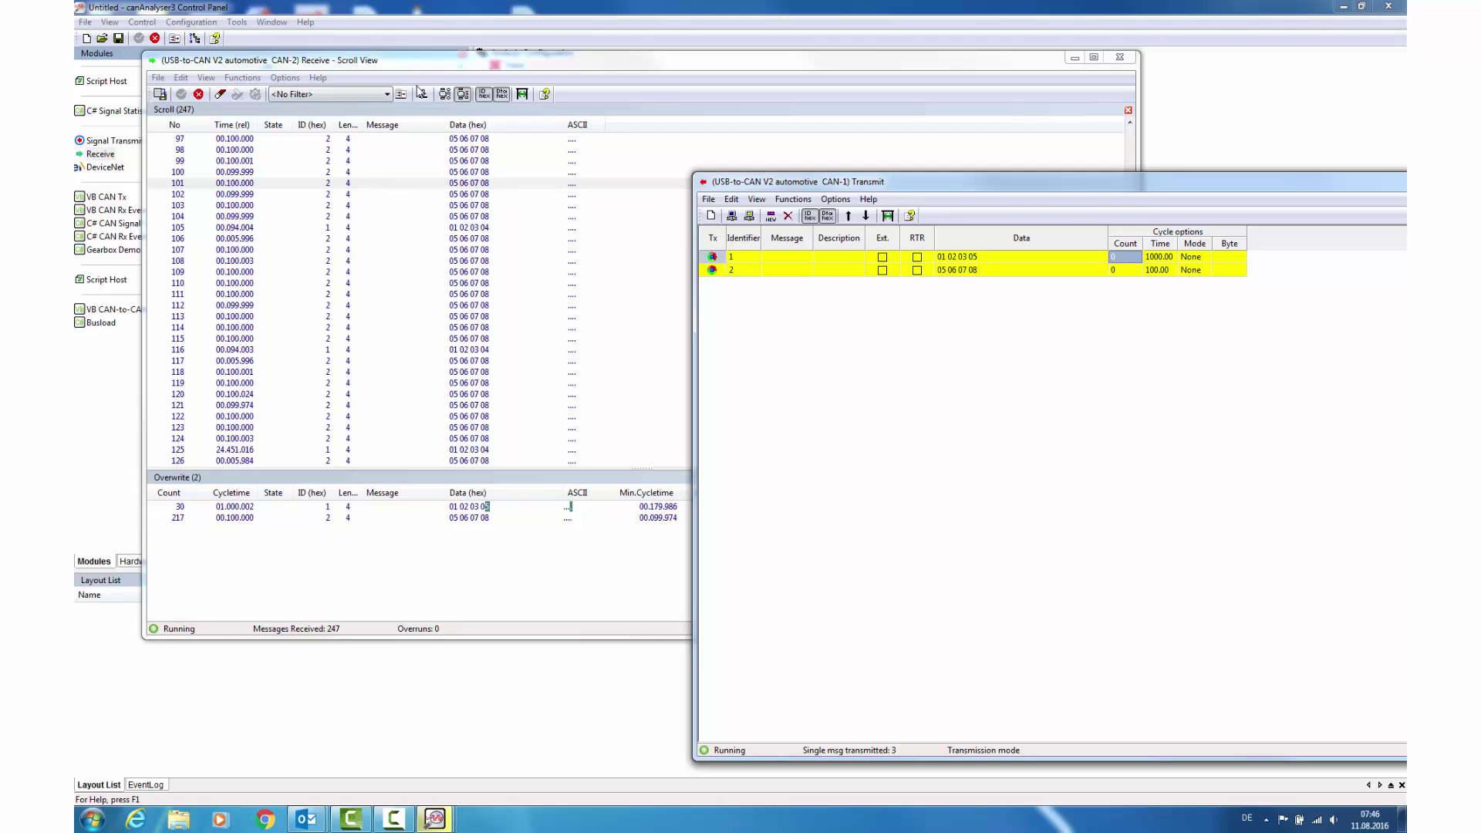
pyautogui.click(420, 92)
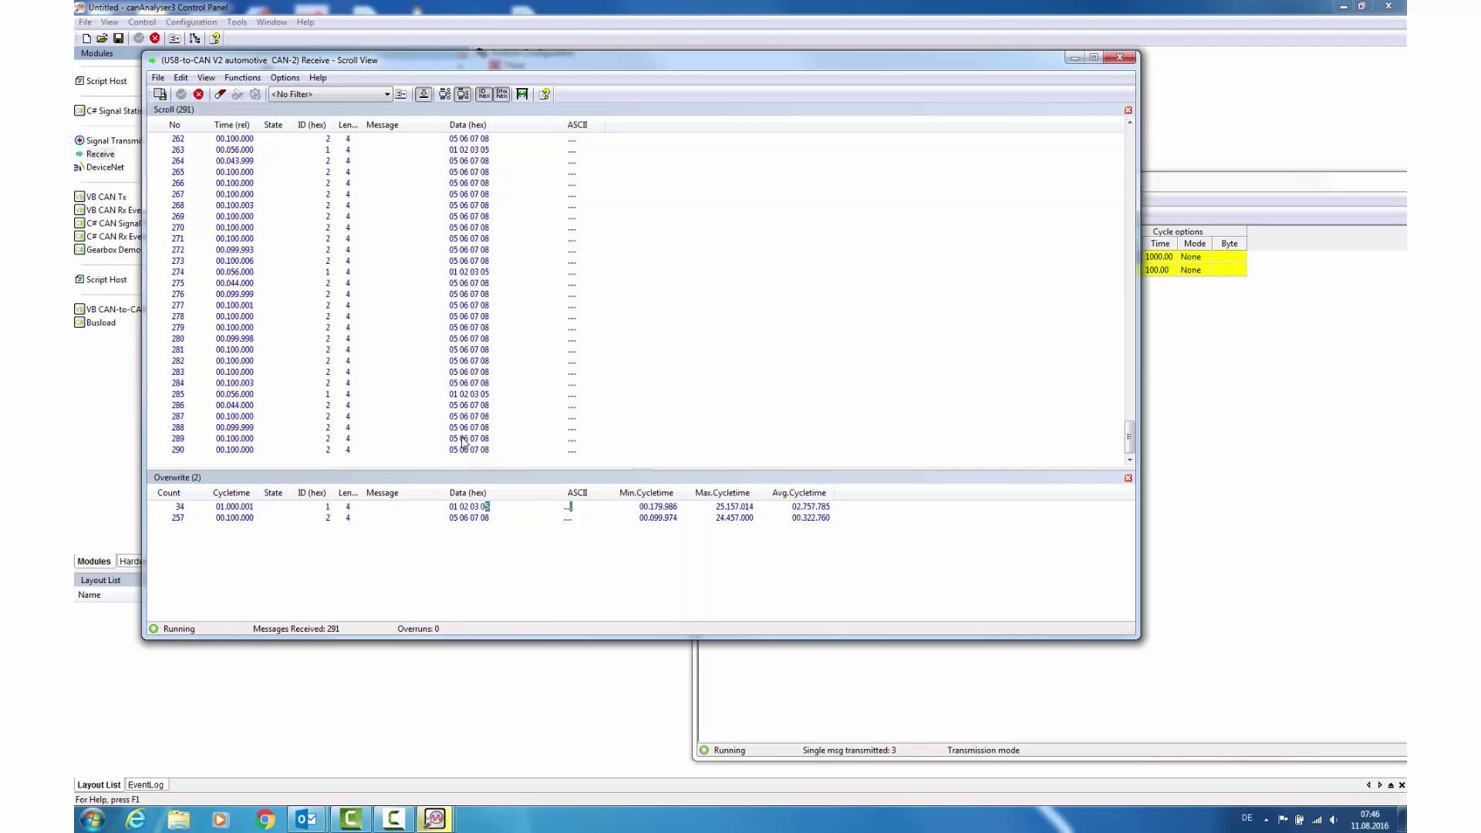
# Step: Stop cyclic sending of both messages and inspect received message 341 carrying 01 02 03 05
pyautogui.click(1288, 319)
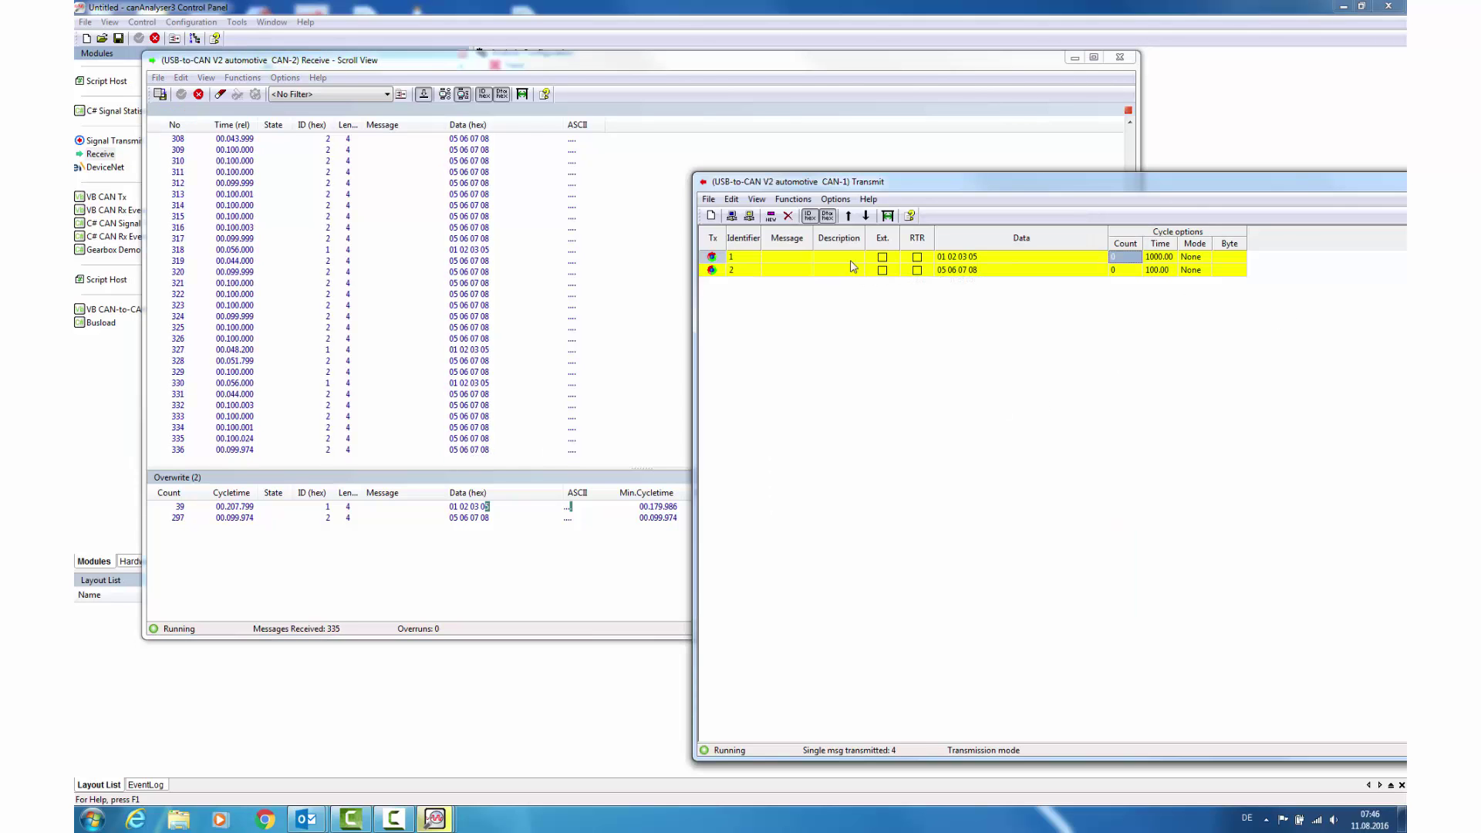
pyautogui.click(786, 238)
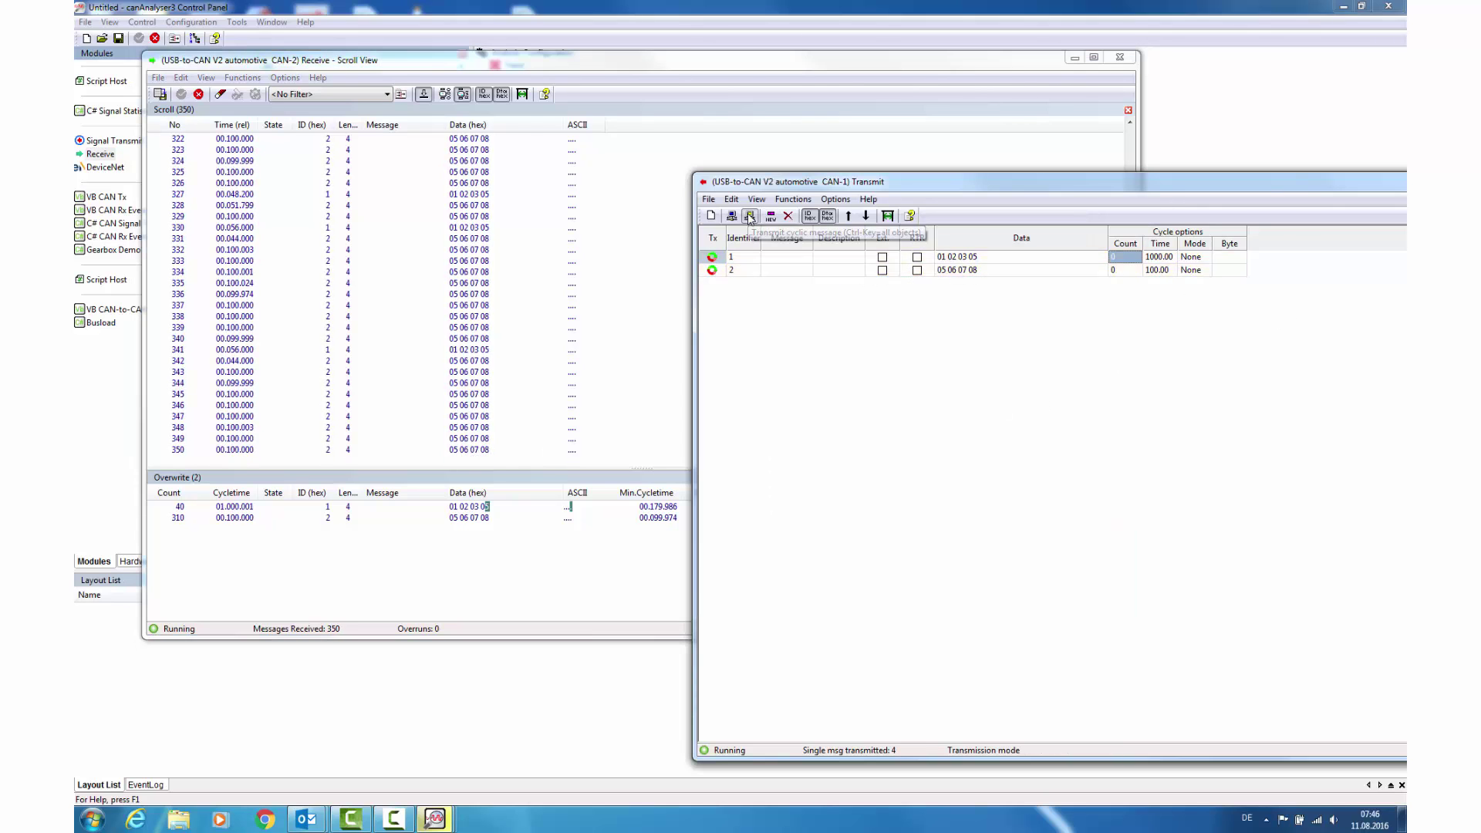
pyautogui.click(565, 327)
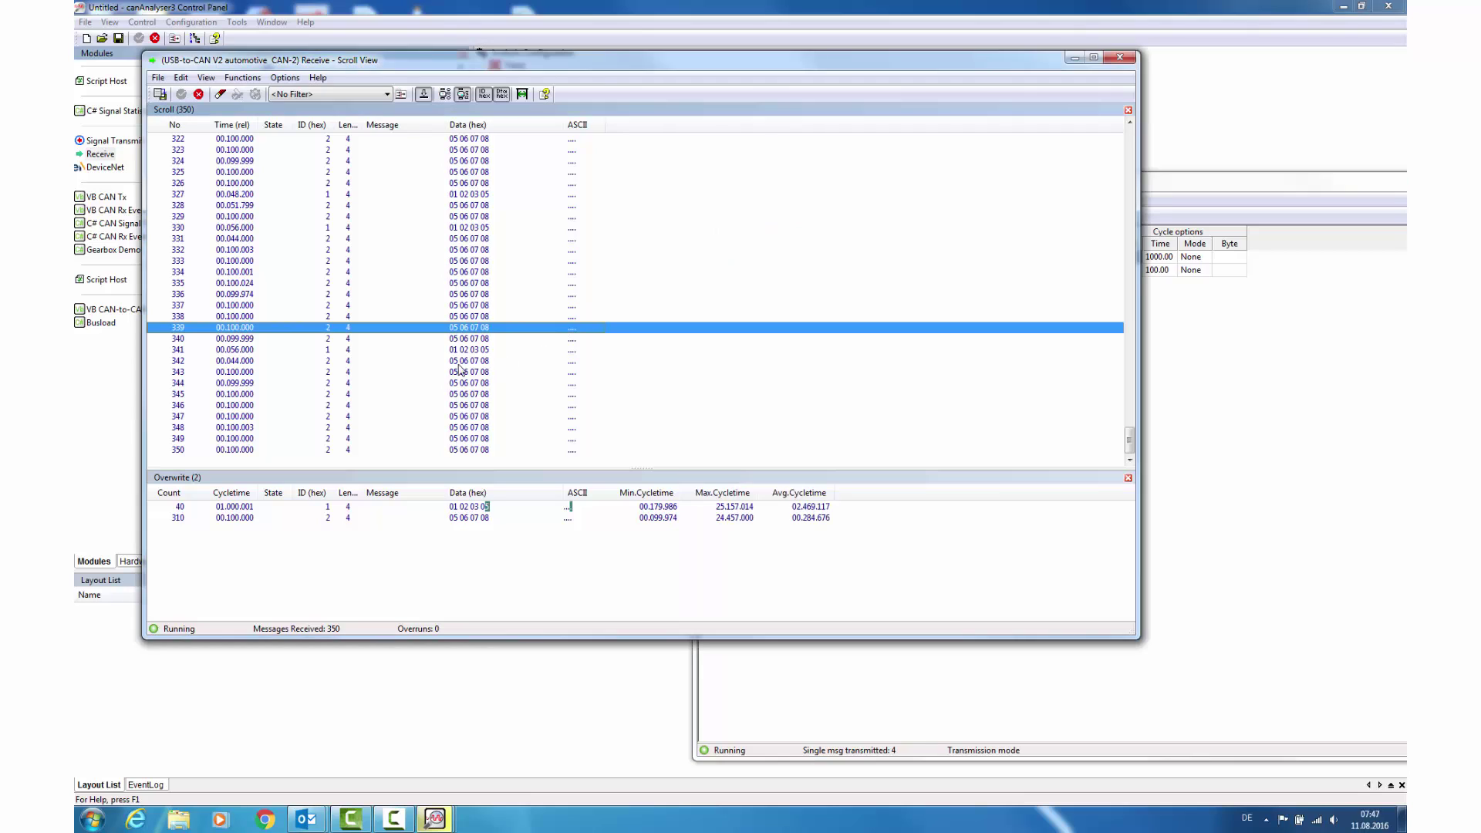
pyautogui.click(336, 349)
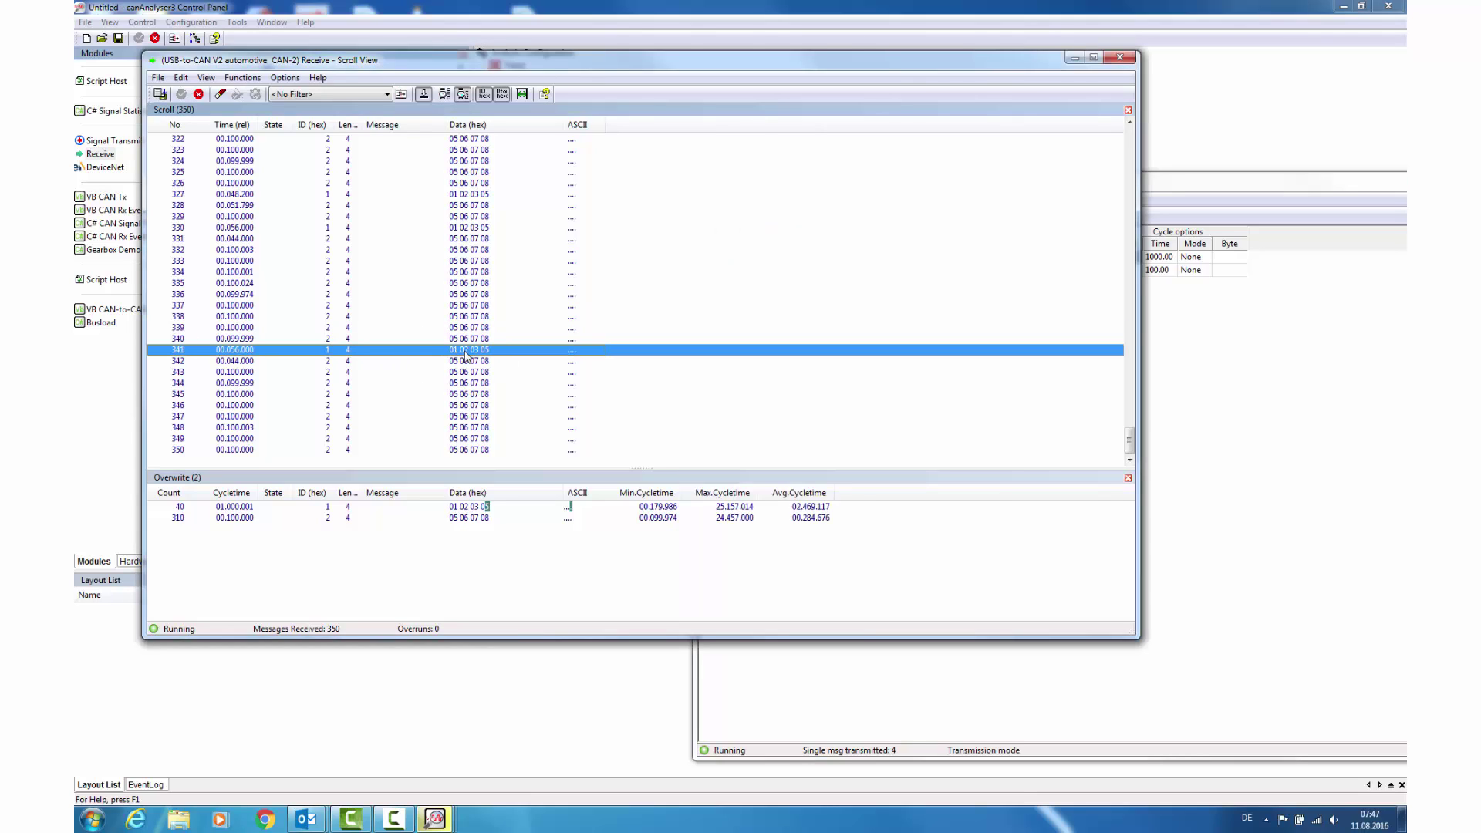
pyautogui.click(1299, 337)
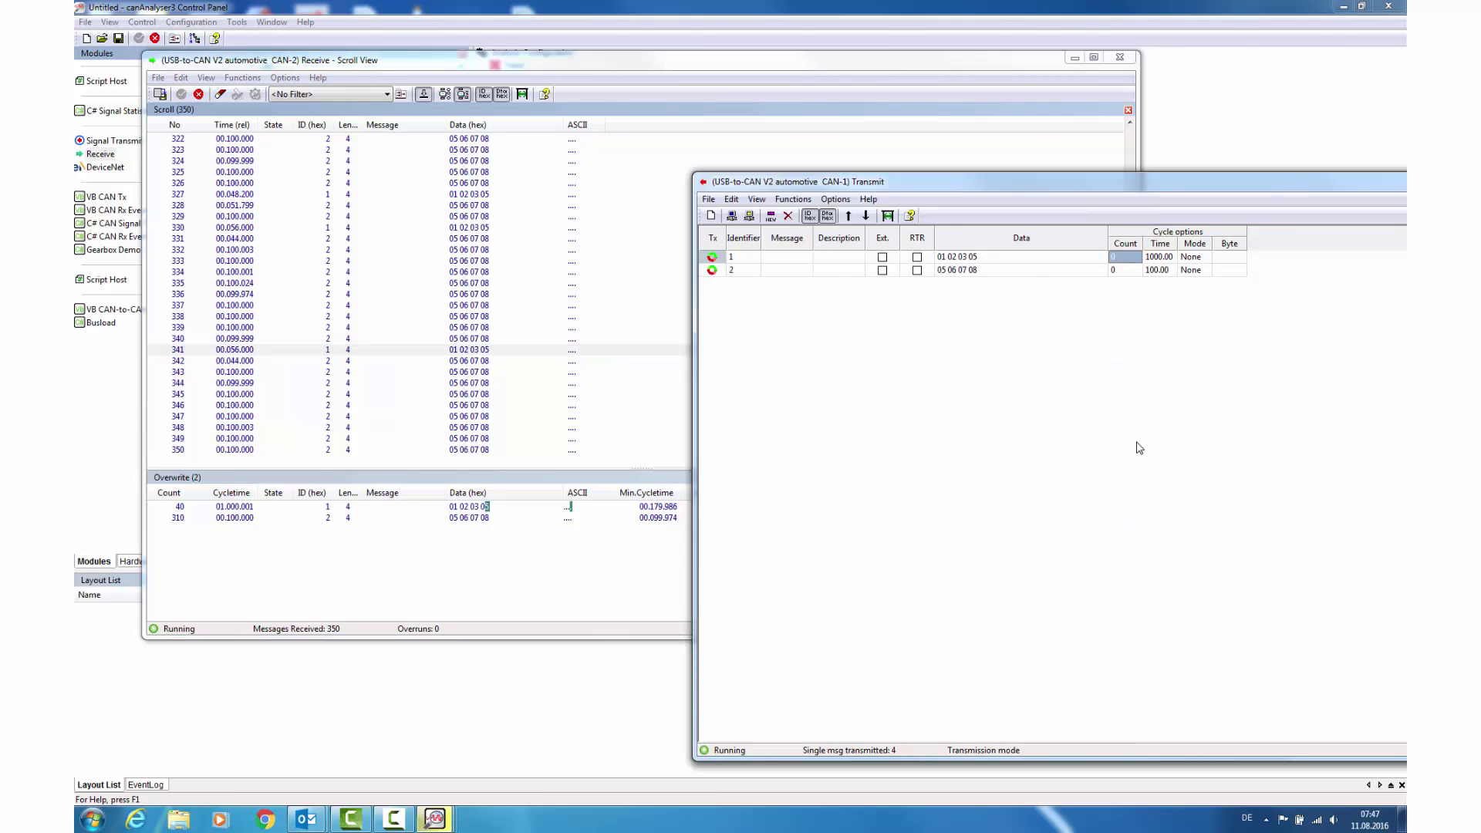